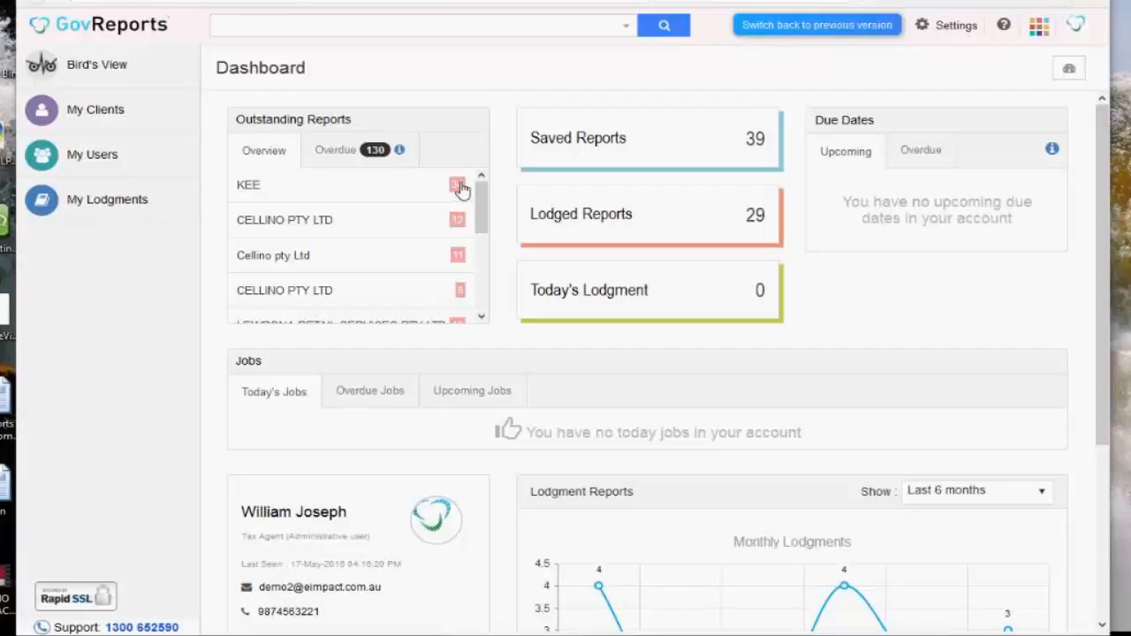
- Look through the overdue outstanding reports and the per-client overview on the dashboard, and open the full outstanding reports list
click(358, 152)
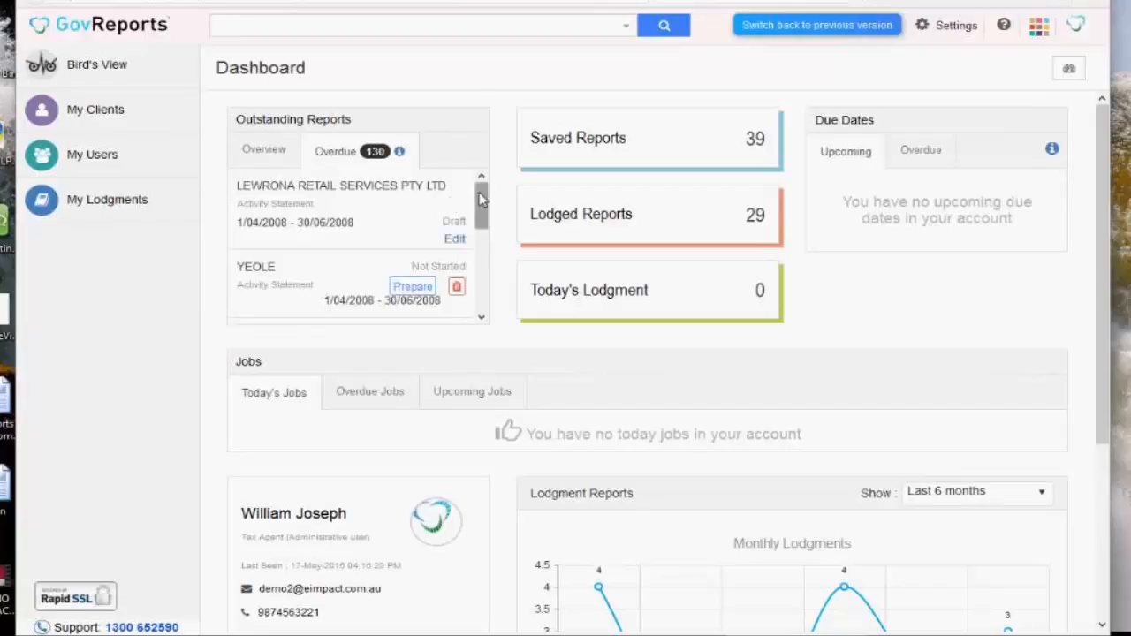
drag(482, 200, 488, 226)
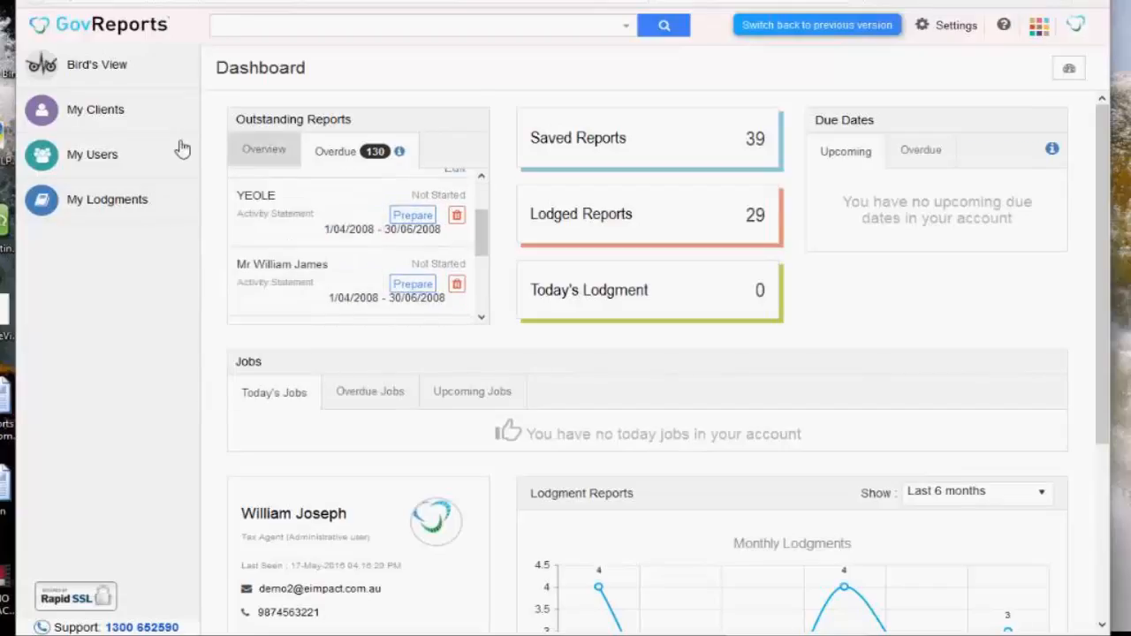
click(269, 152)
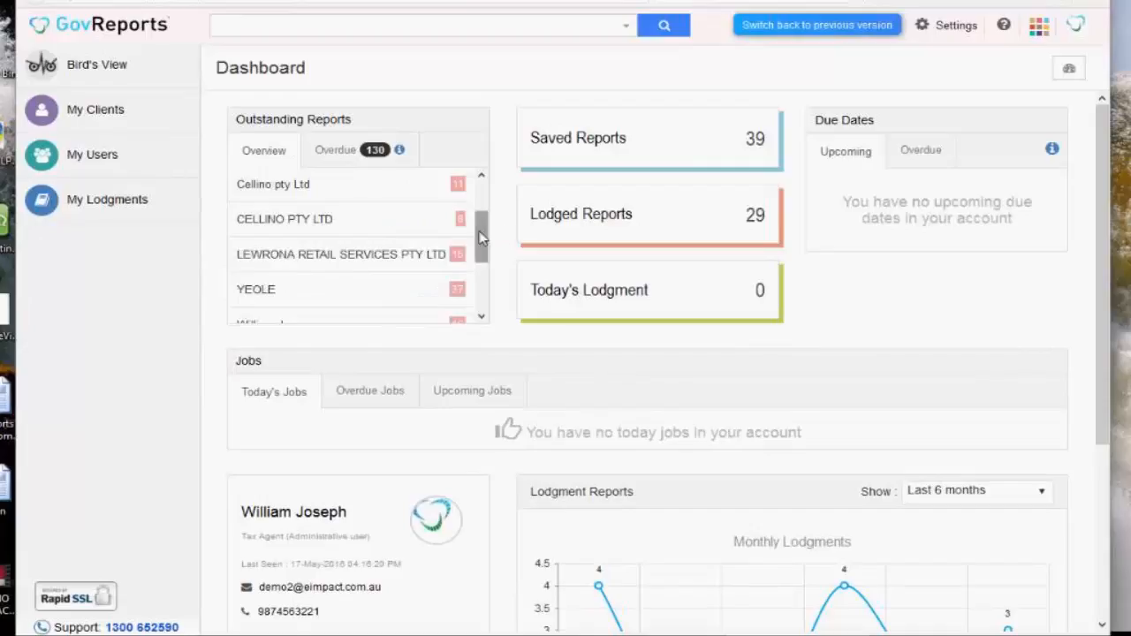
drag(482, 236, 483, 292)
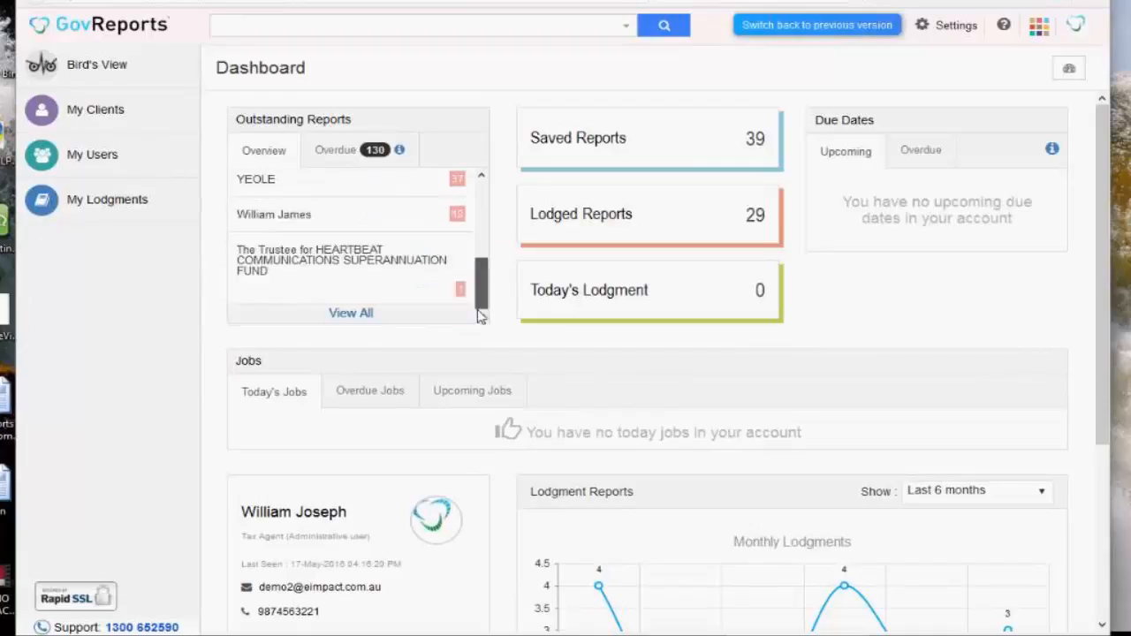
click(364, 314)
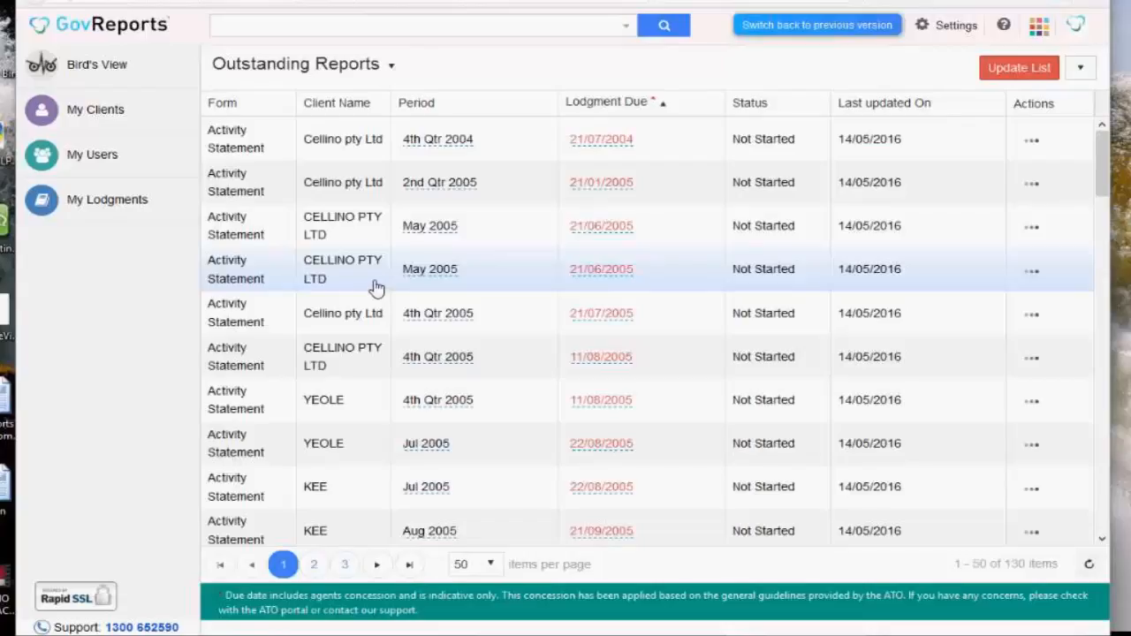
- Open the client configuration for outstanding reports, review the available form types, and close it without changes
click(1086, 70)
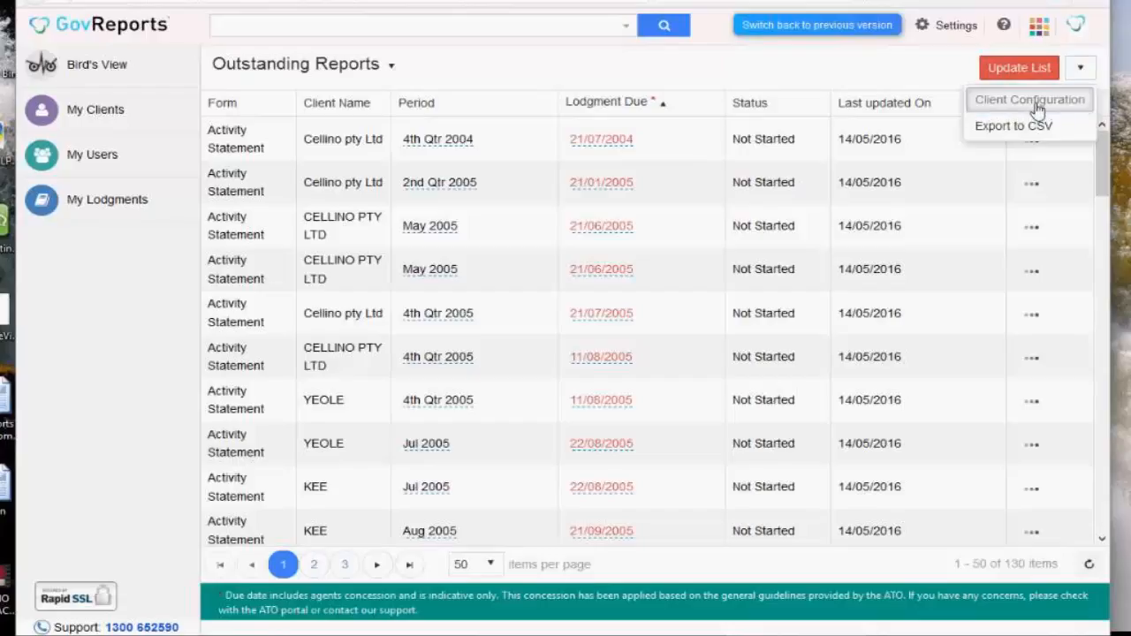
click(1030, 100)
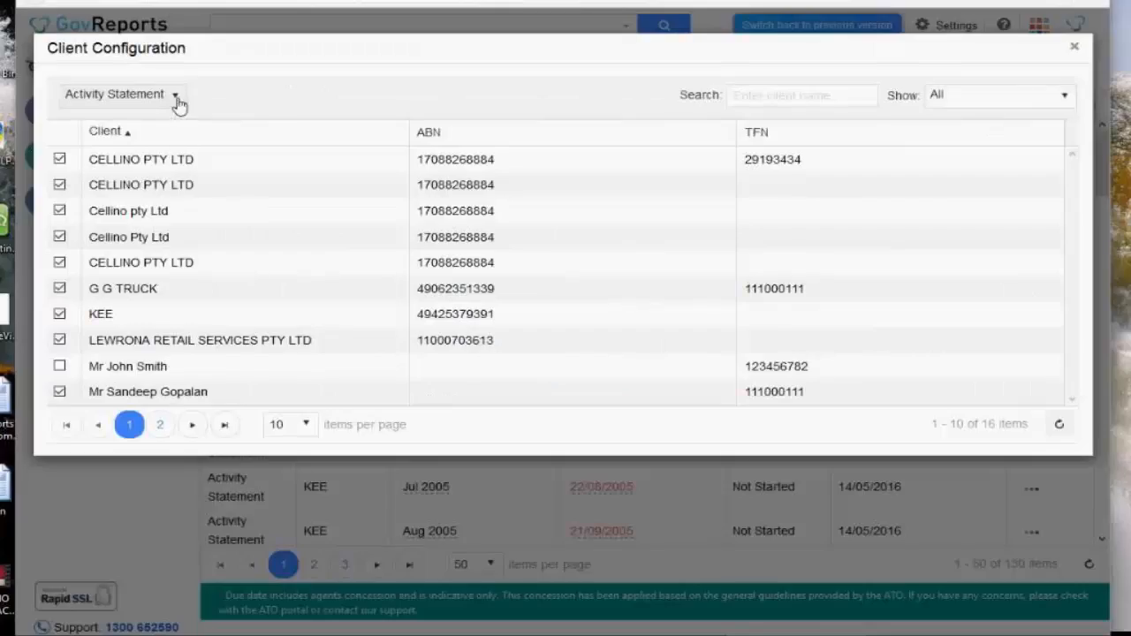
click(177, 101)
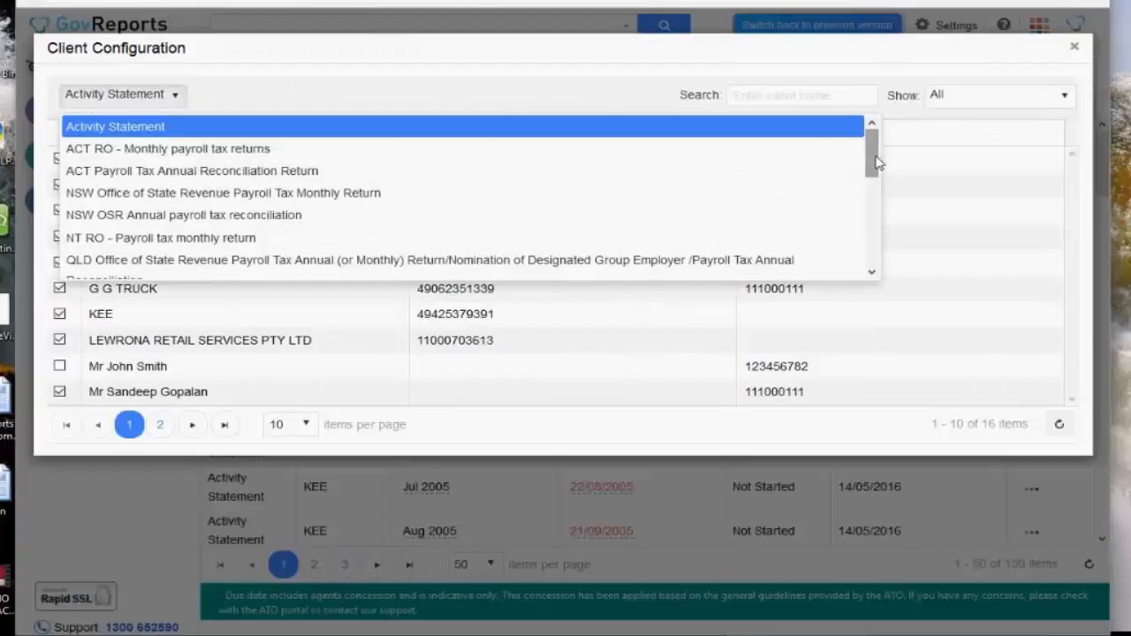
drag(878, 162, 866, 138)
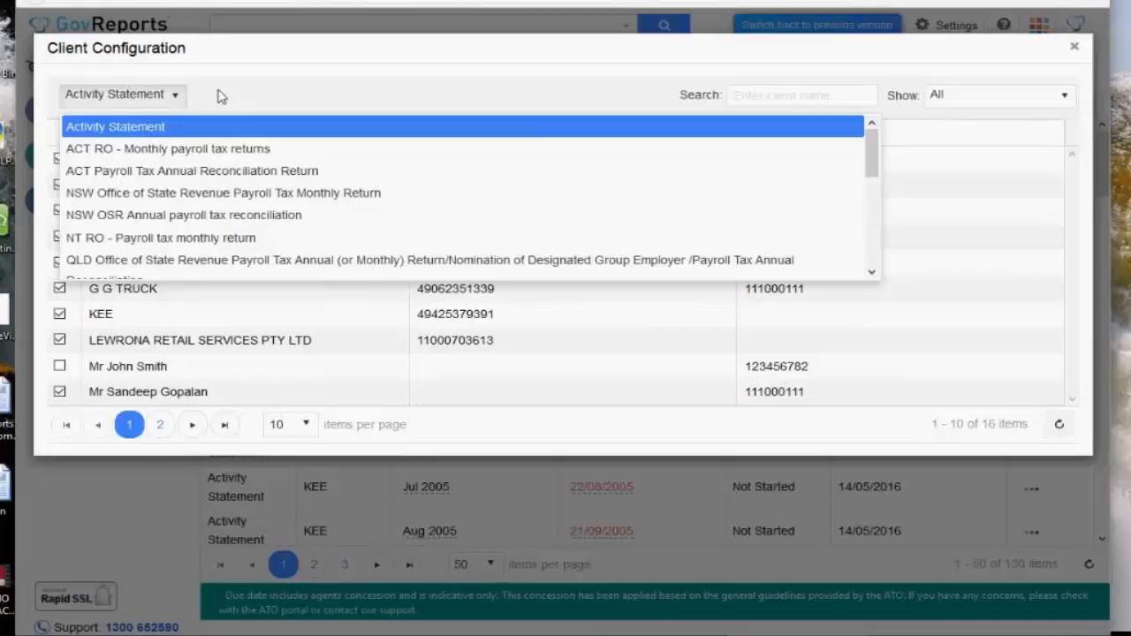
click(1081, 52)
click(1081, 51)
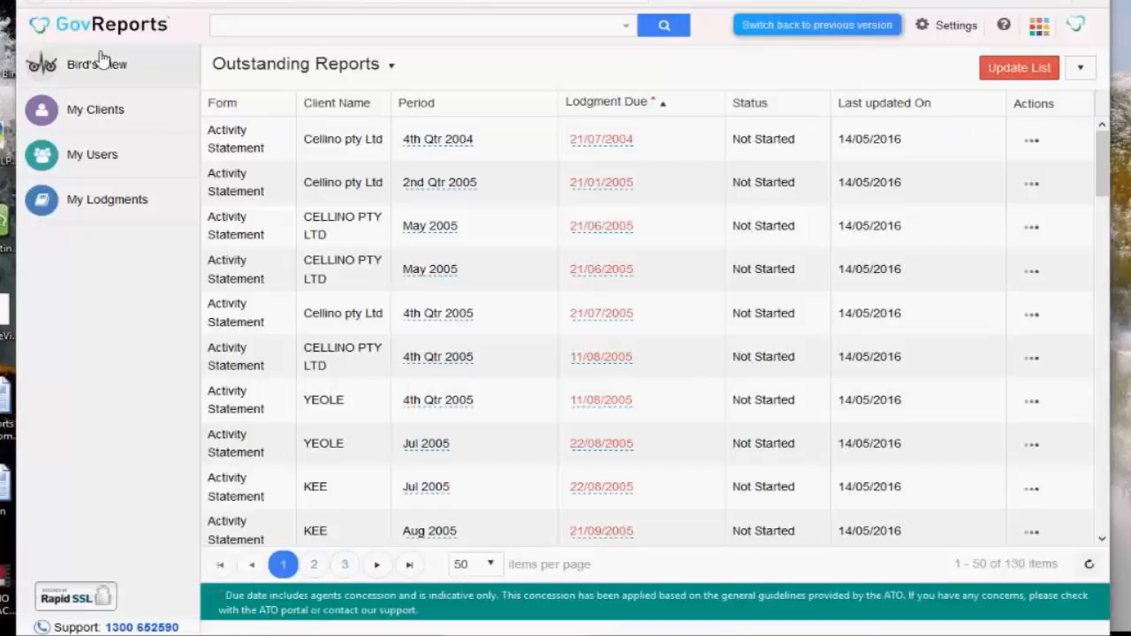
- Return to the Bird's View dashboard and expand the overdue Check Timer job
click(102, 71)
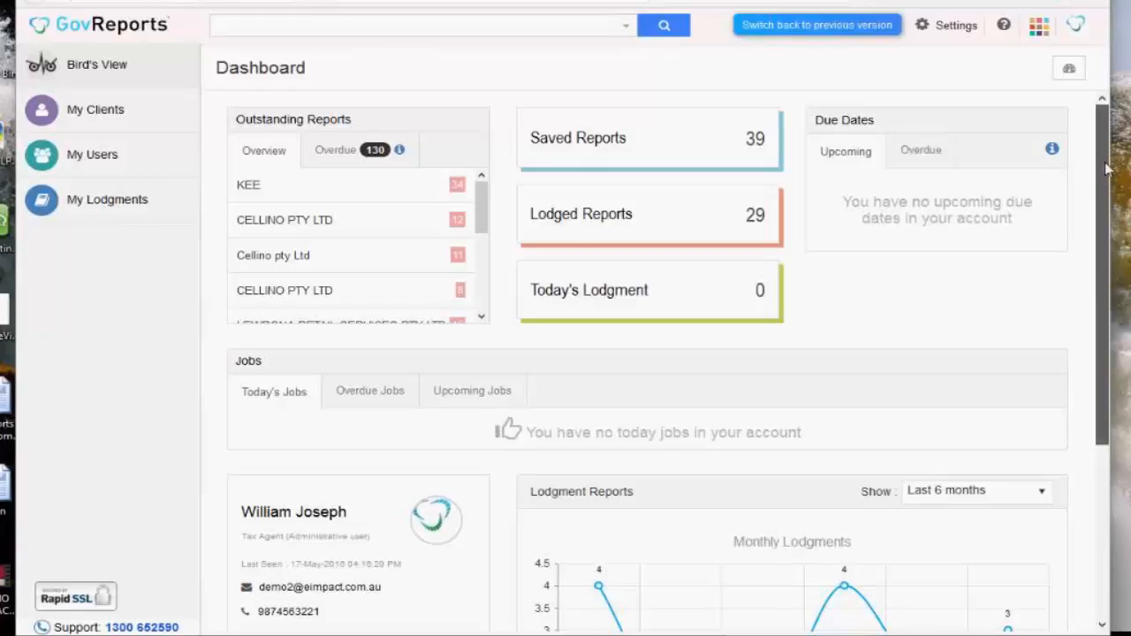
drag(1105, 163, 1079, 127)
drag(1109, 179, 1093, 200)
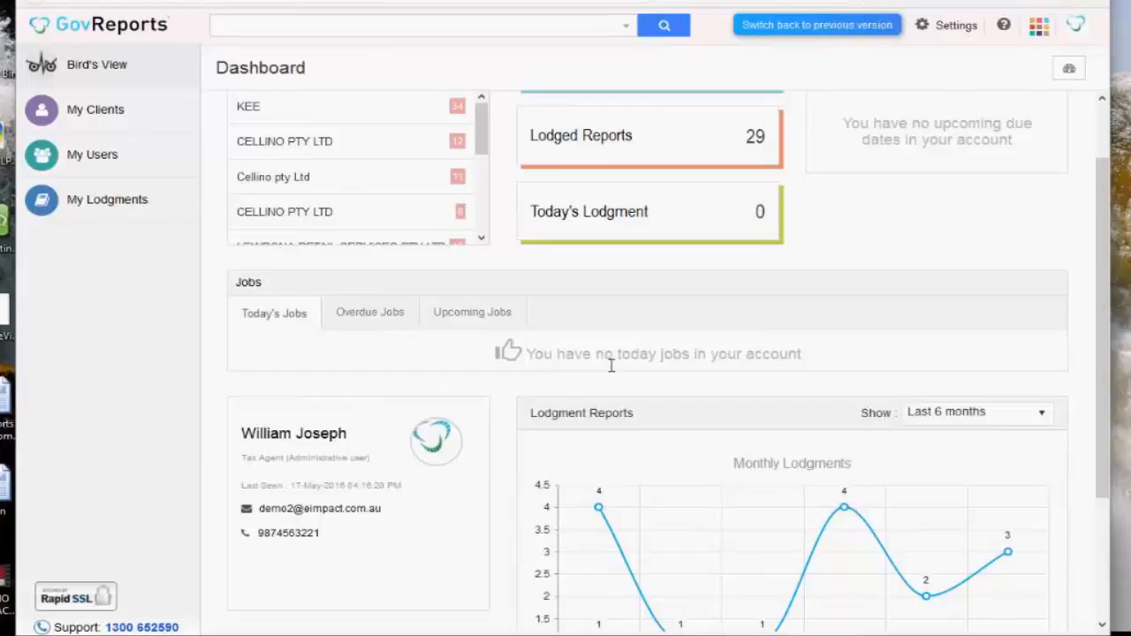
click(352, 317)
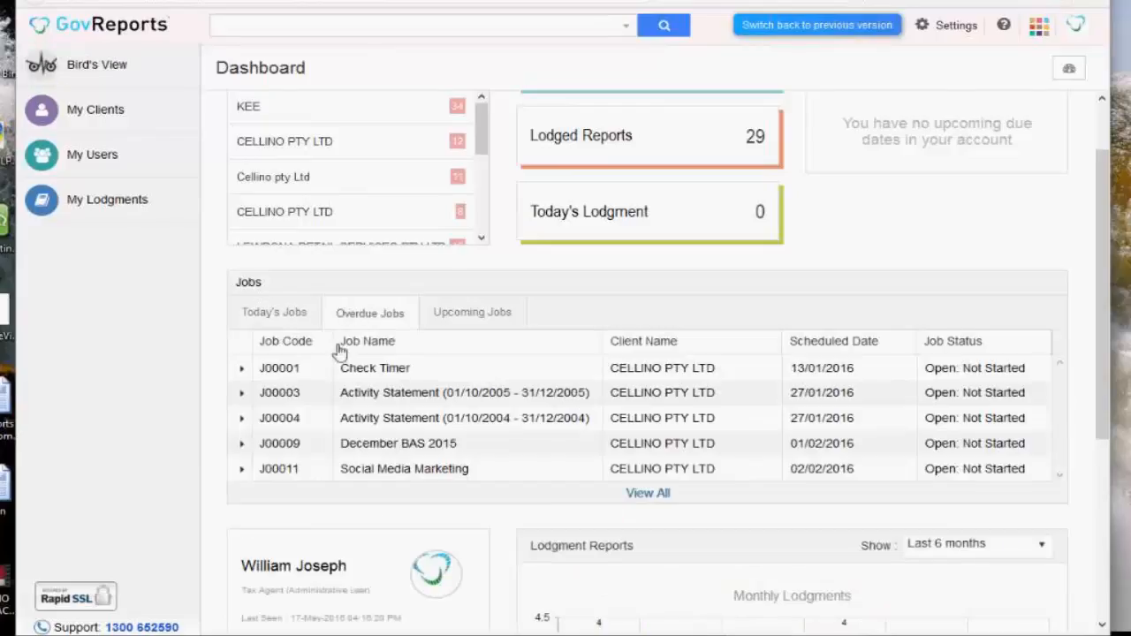
click(245, 370)
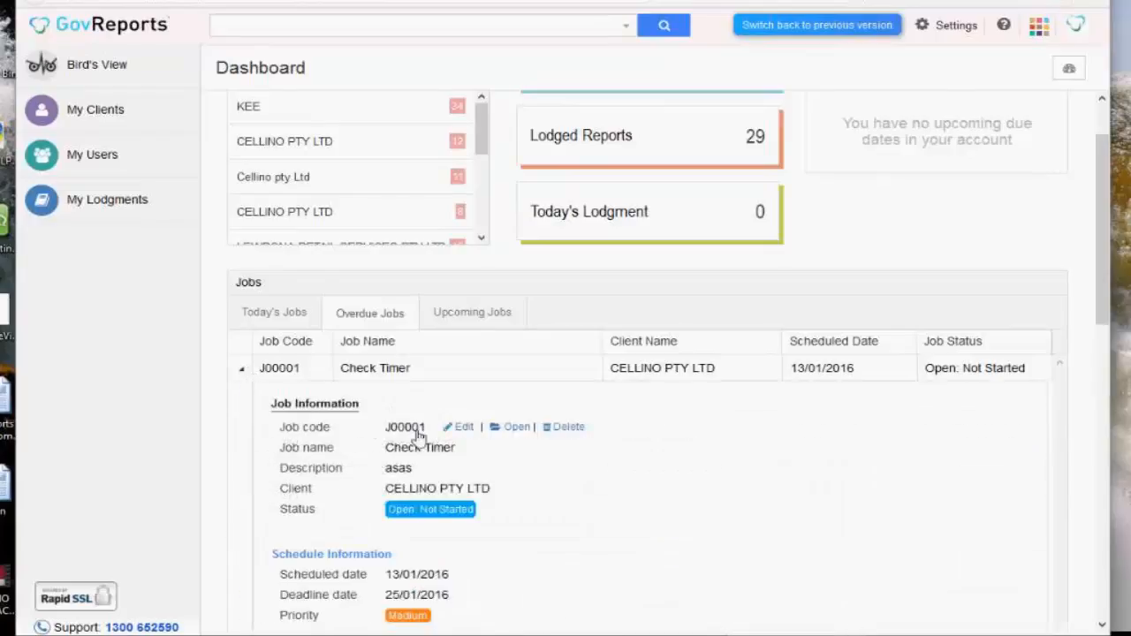
- Review the Check Timer job's schedule and report information, and the monthly lodgments chart below the jobs
scroll(1103, 189, down, 1)
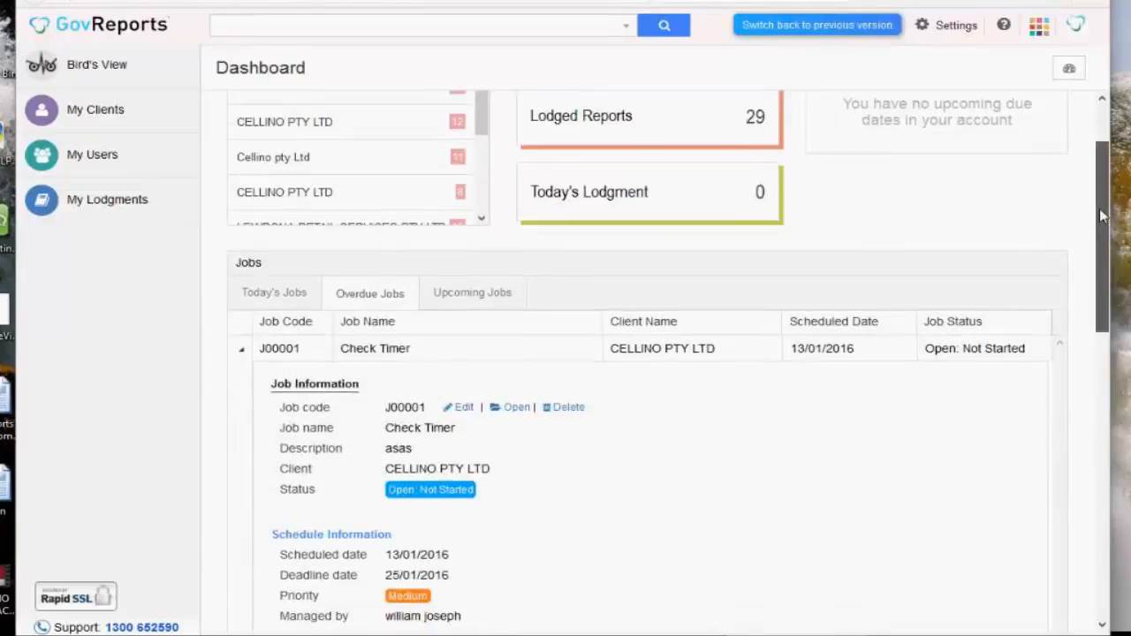
scroll(1083, 265, down, 5)
scroll(1060, 315, up, 3)
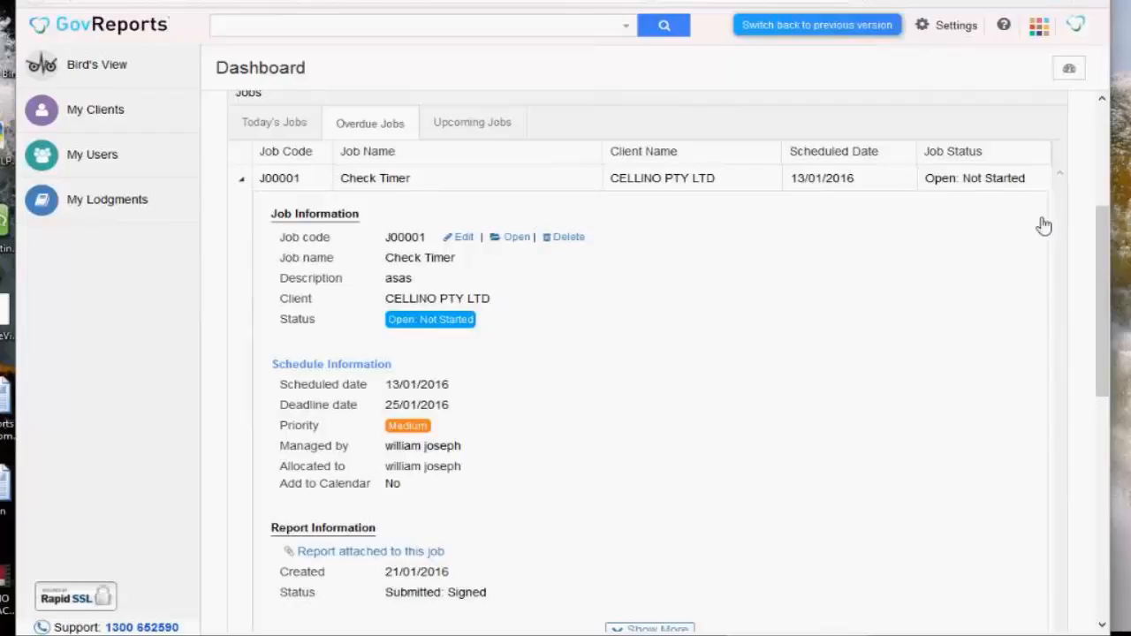
drag(1100, 240, 1080, 202)
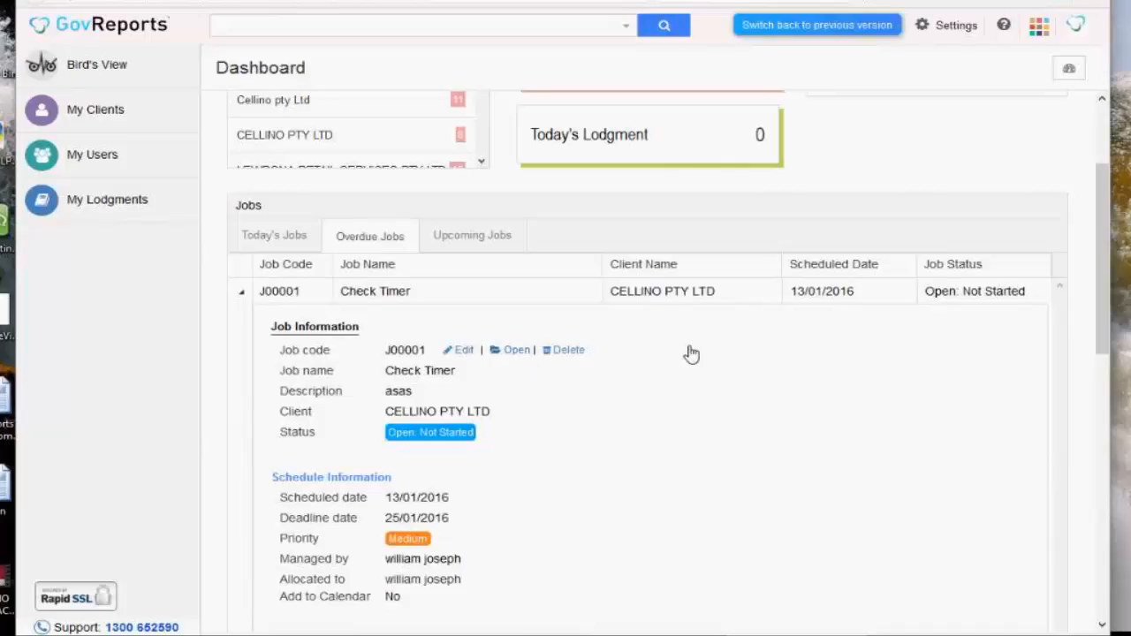
drag(1107, 240, 1086, 489)
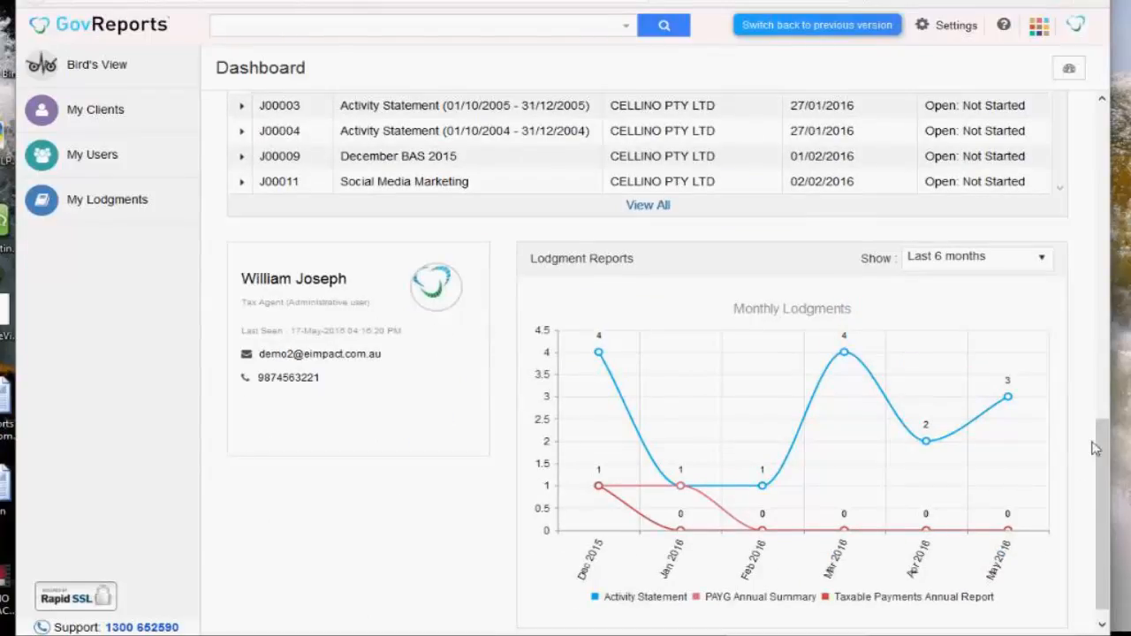
drag(1110, 447, 1080, 143)
- Configure the dashboard widgets to hide Due Dates and show News, and save the changes
click(1070, 74)
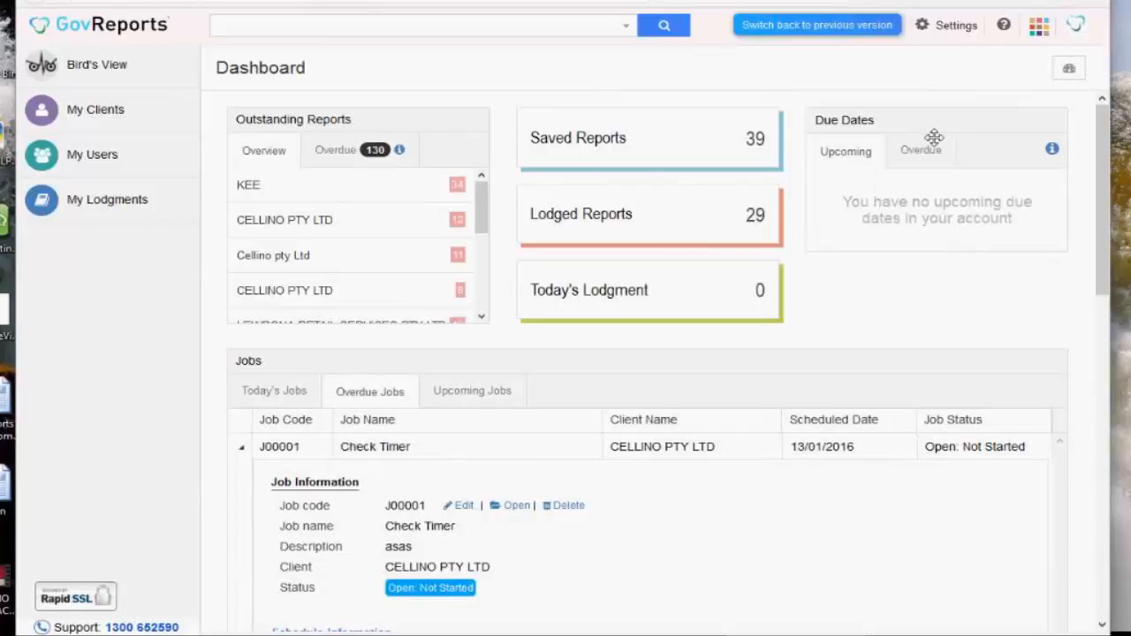
click(1073, 68)
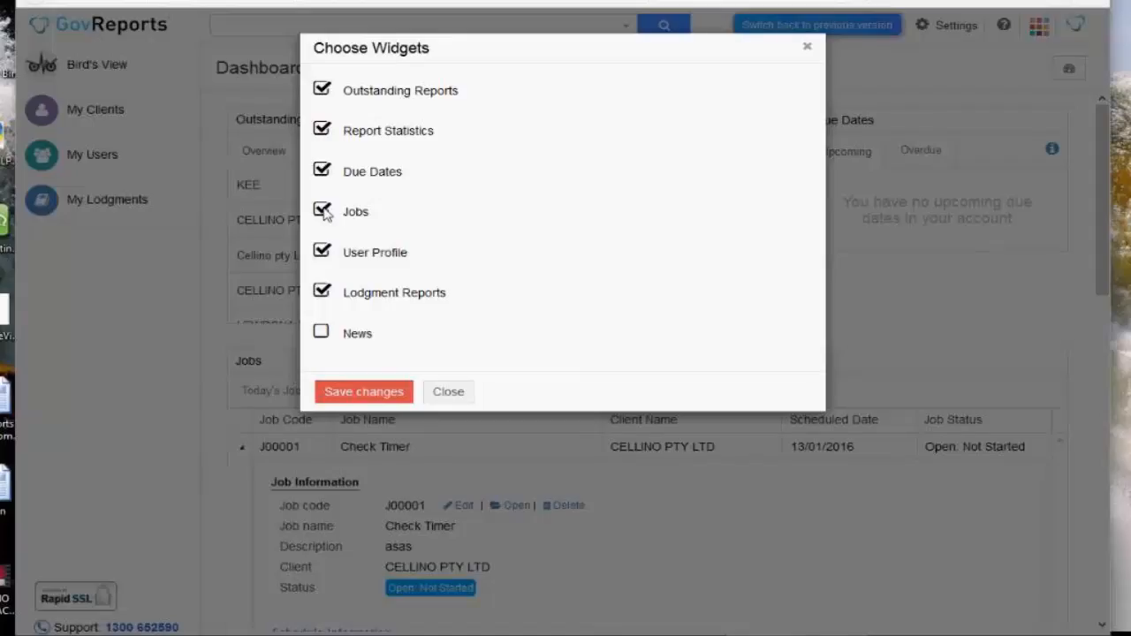
click(326, 172)
click(322, 333)
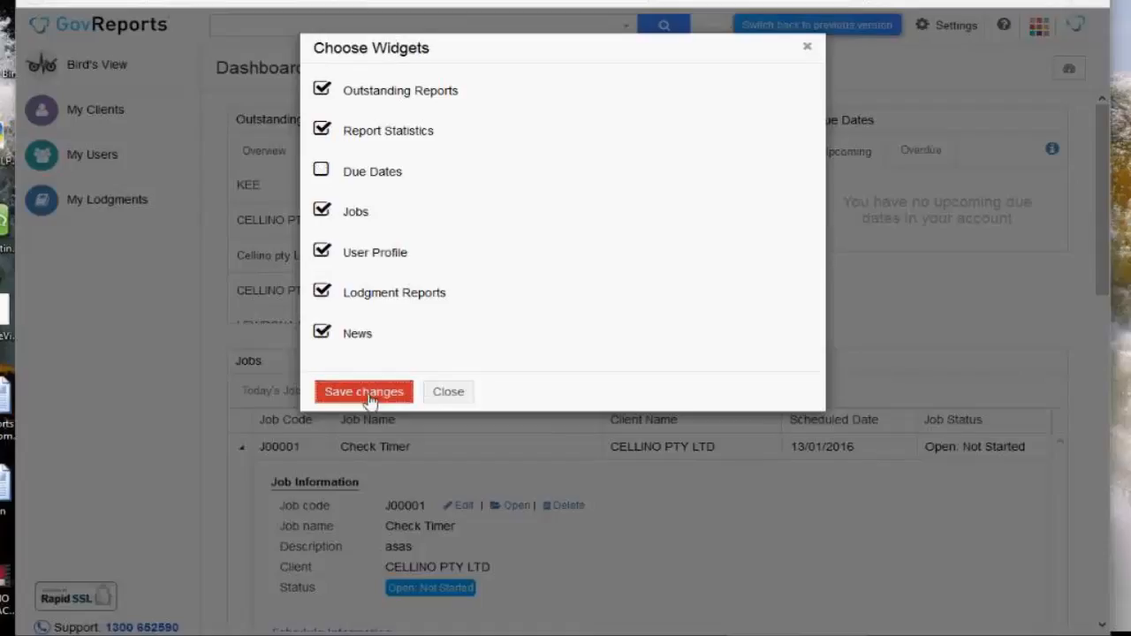
click(366, 395)
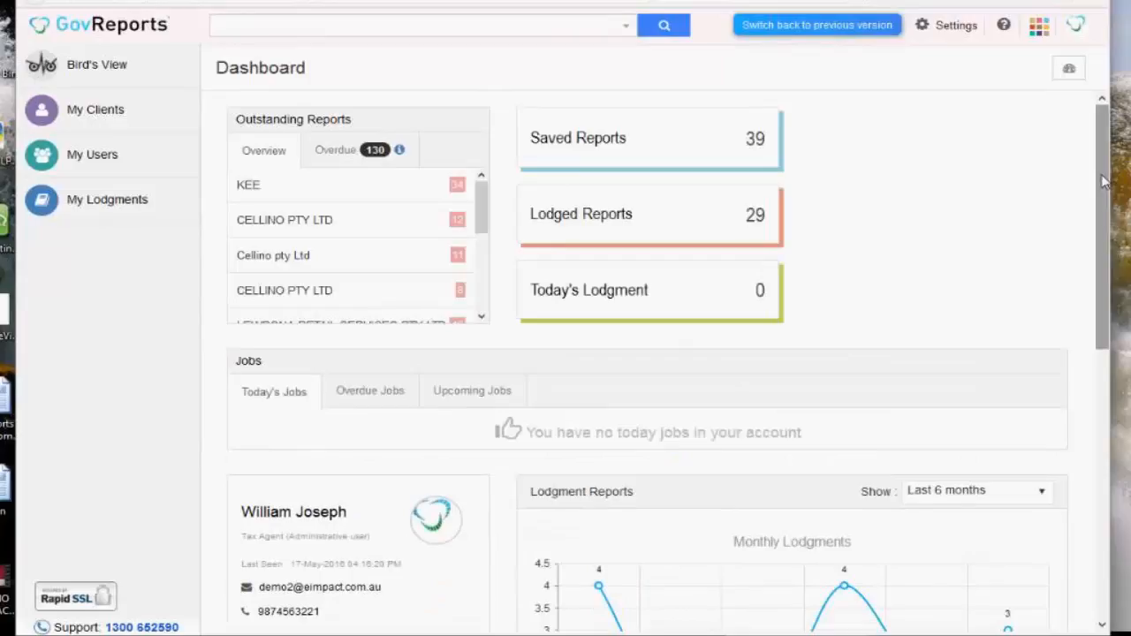
- Move the News widget to the empty space beside the report statistics in the dashboard's first row
drag(1107, 203, 1116, 404)
drag(445, 507, 1041, 118)
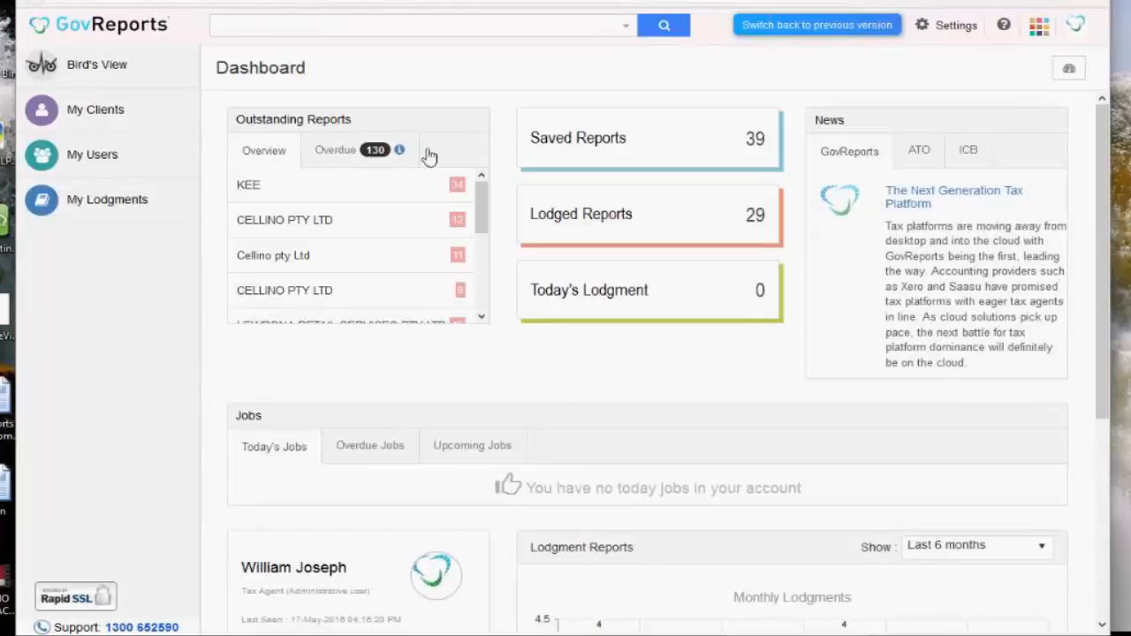
drag(624, 429, 631, 407)
- Open the client import page from My Clients and review the available mapping names without choosing one
click(144, 119)
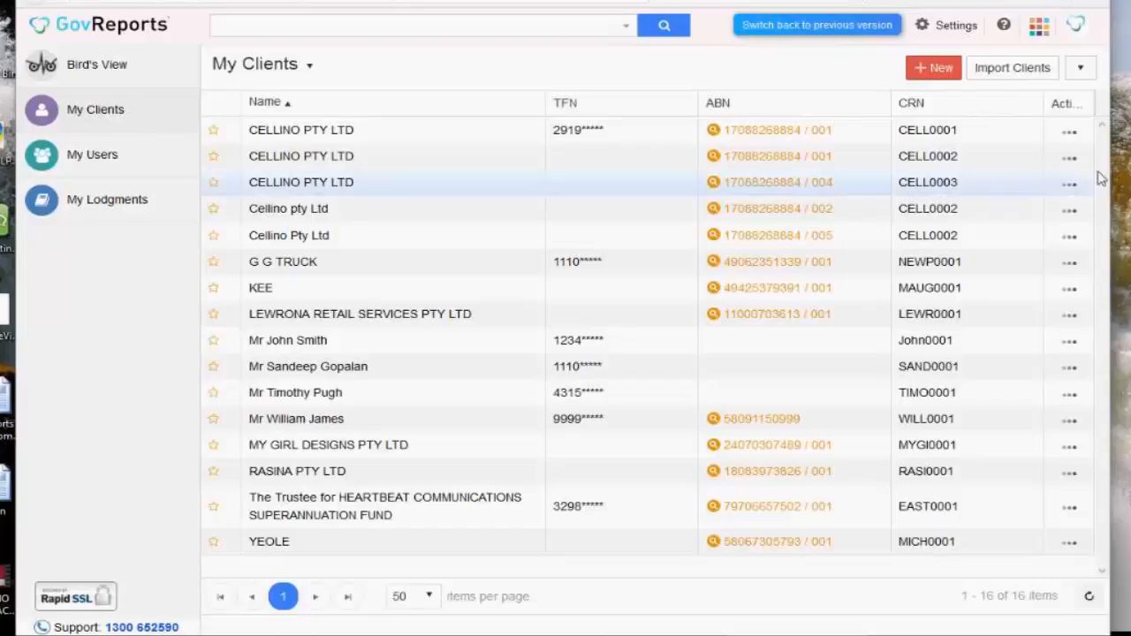
click(1045, 76)
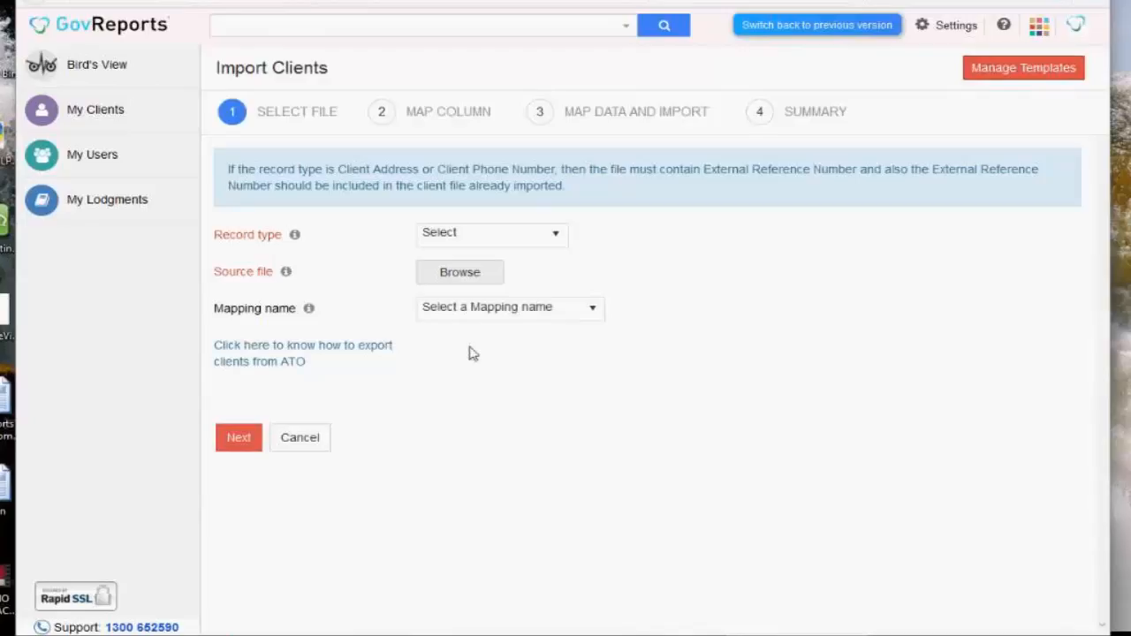
click(594, 311)
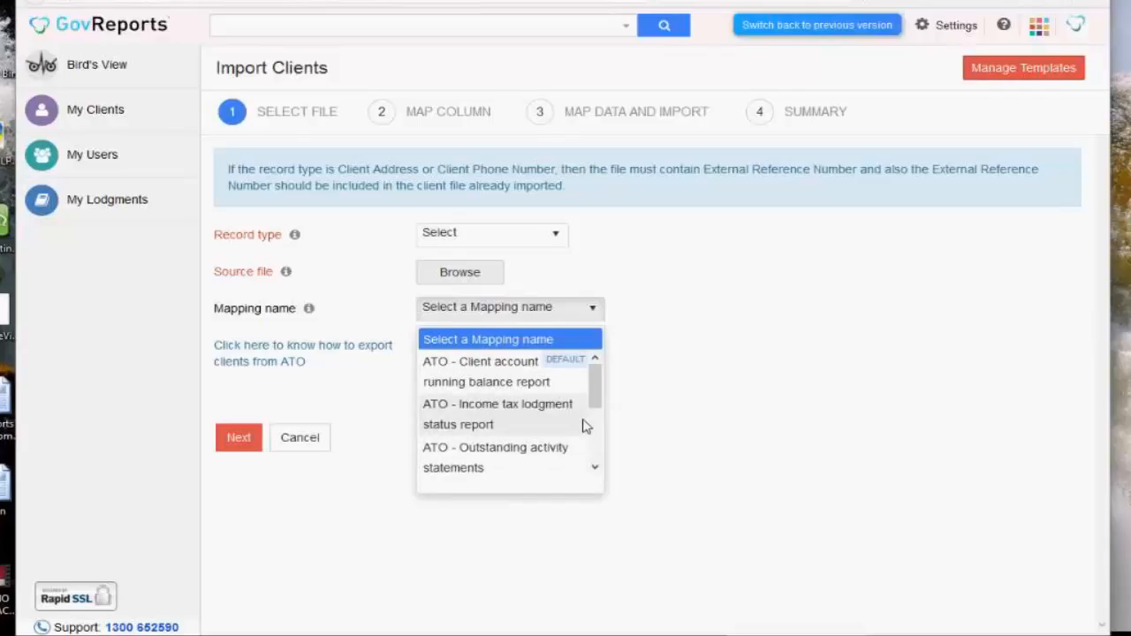
mouse_move(596, 373)
mouse_down()
mouse_move(595, 455)
mouse_move(596, 395)
mouse_up()
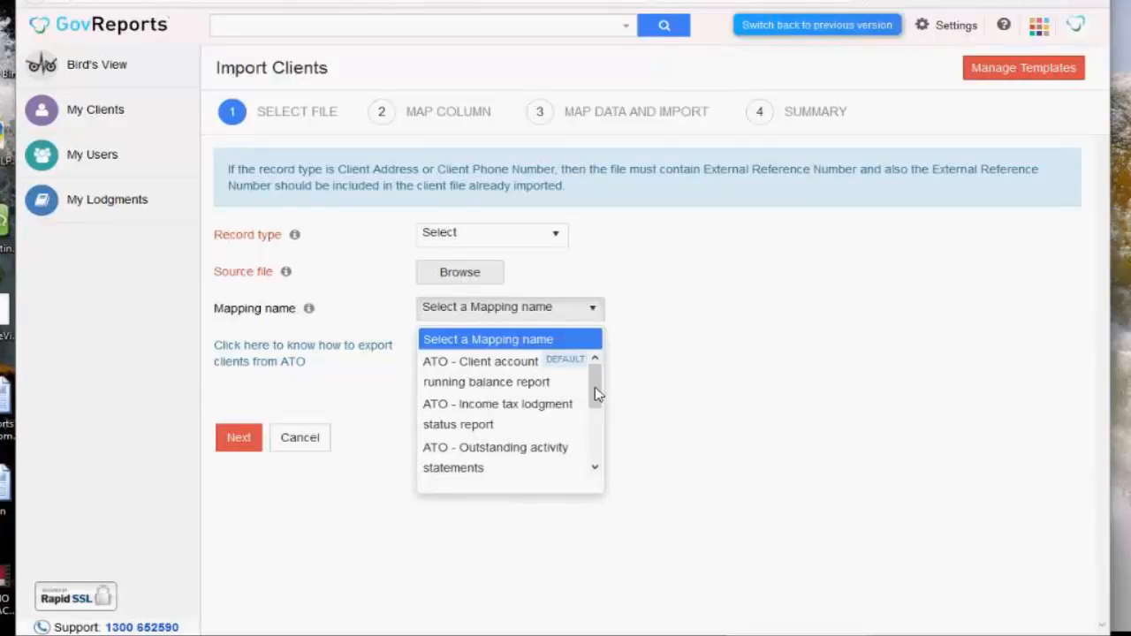
click(673, 357)
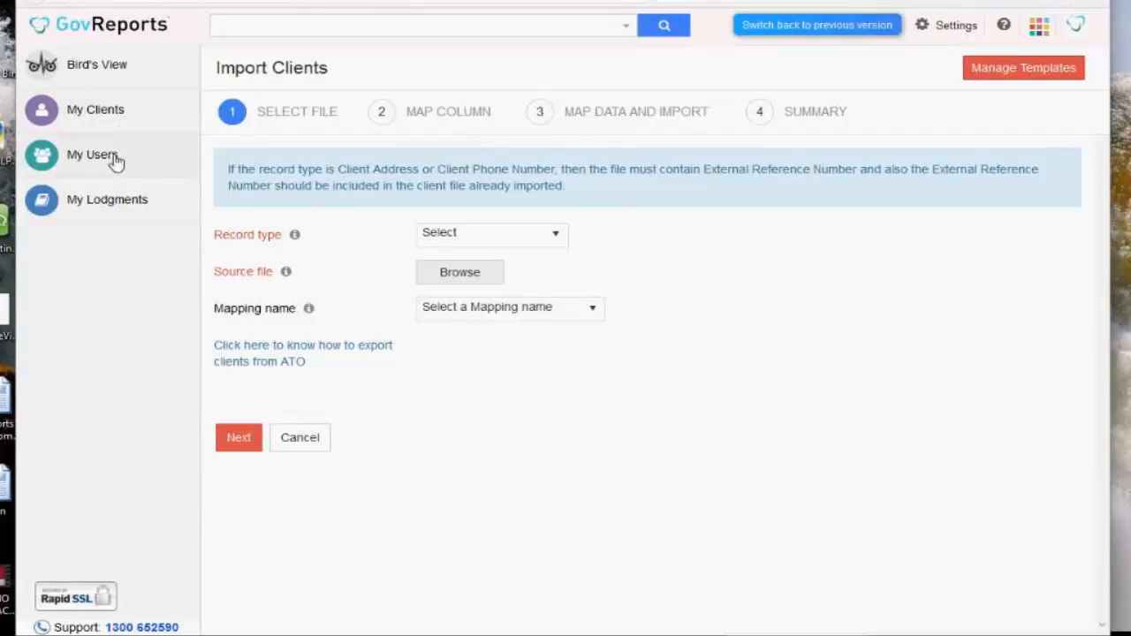
- Return to the client list and open a blank form for adding a new client
click(122, 114)
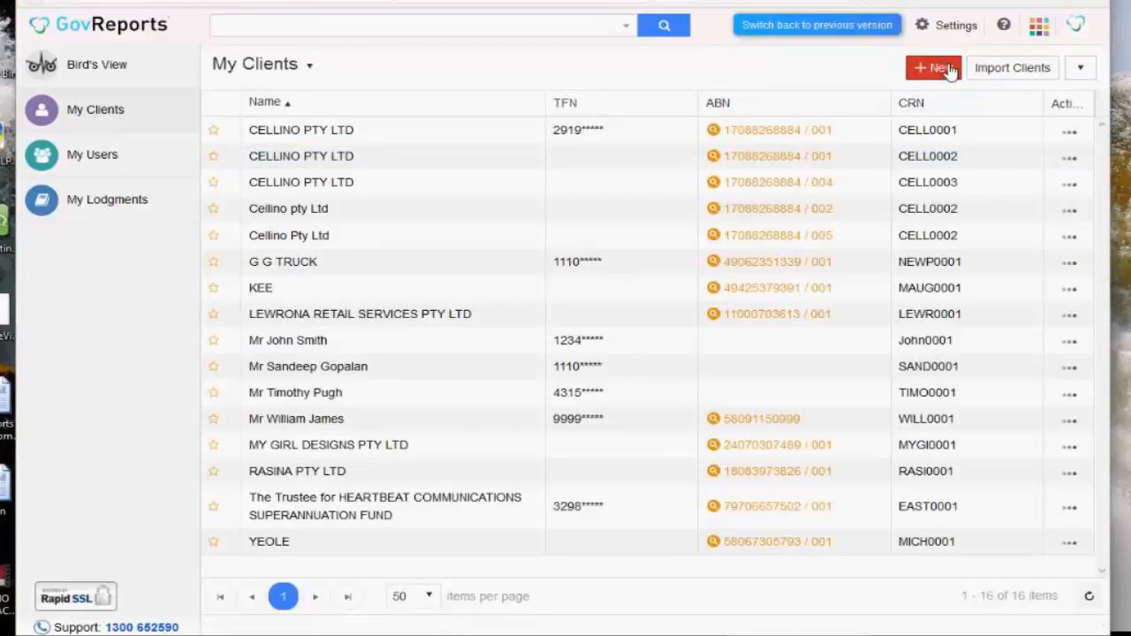
click(950, 70)
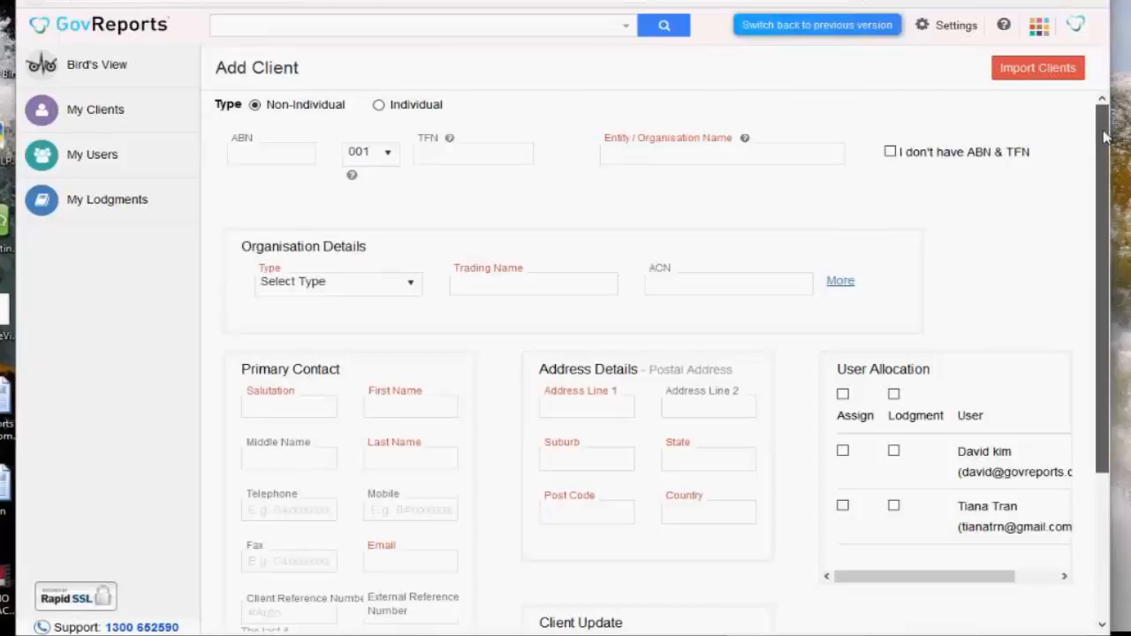
drag(1103, 141, 1070, 111)
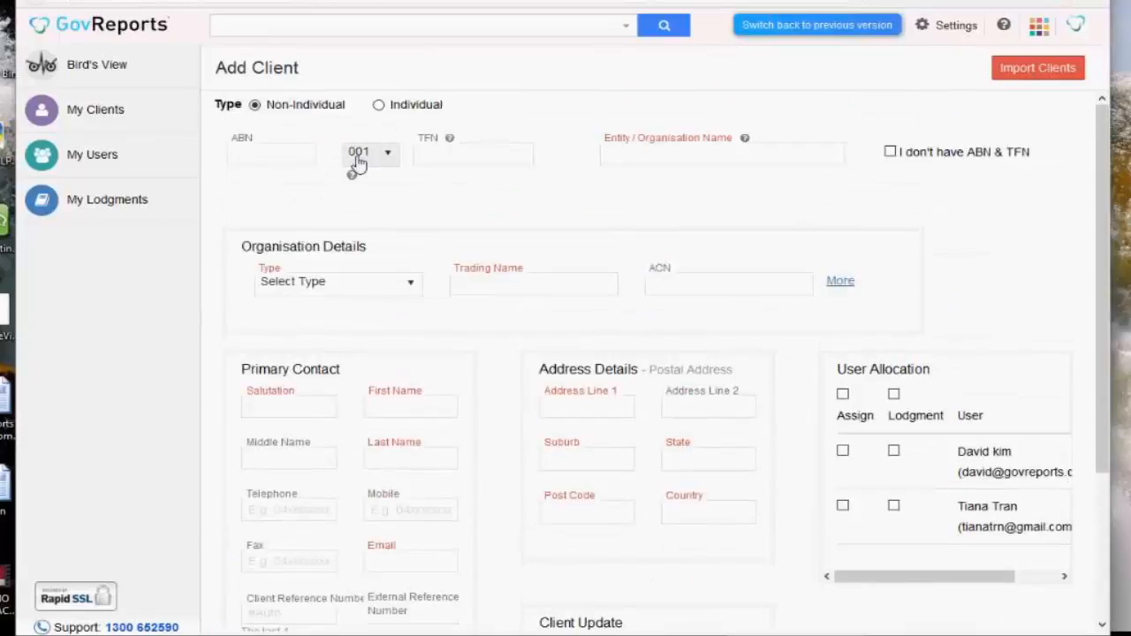
- Go through the new client's ABN, TFN and Entity / Organisation Name fields, leaving them empty
click(274, 158)
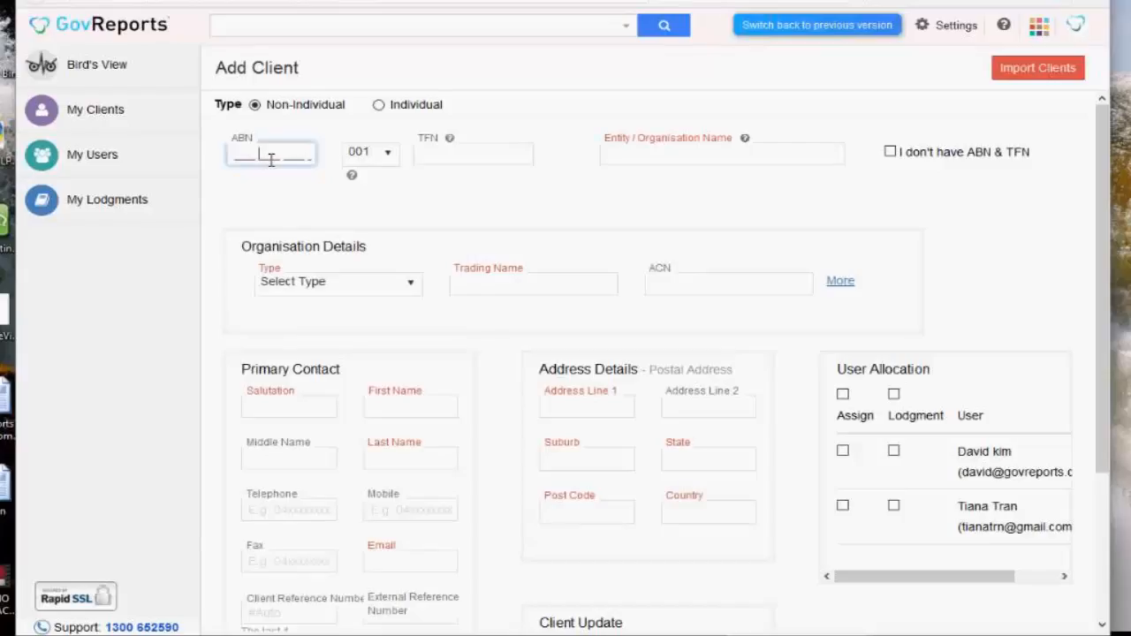
click(431, 162)
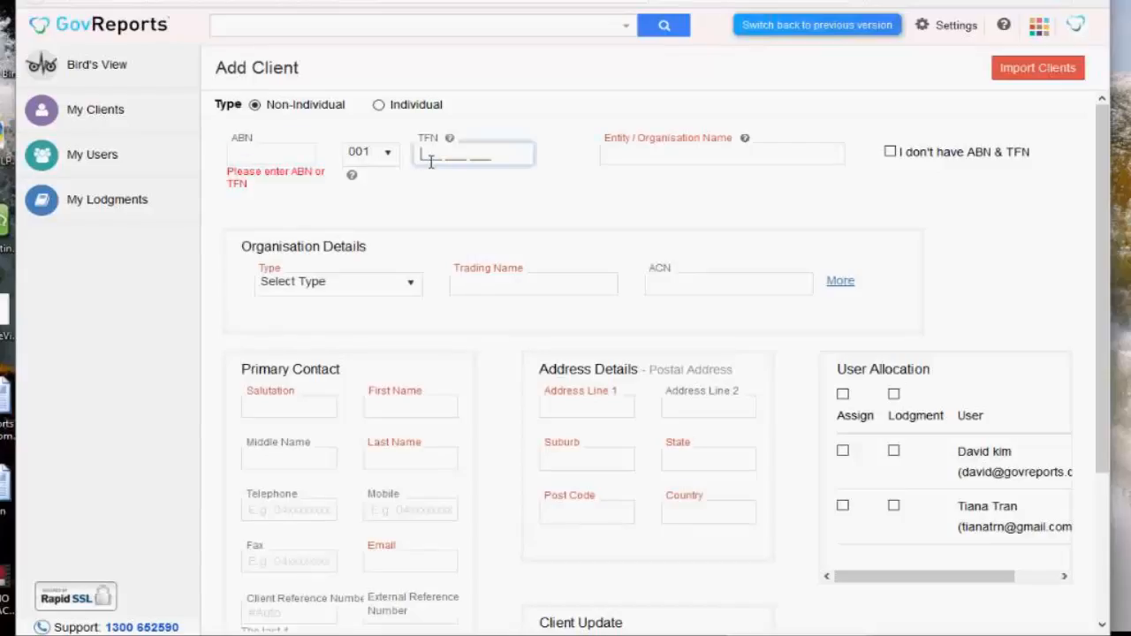
click(256, 161)
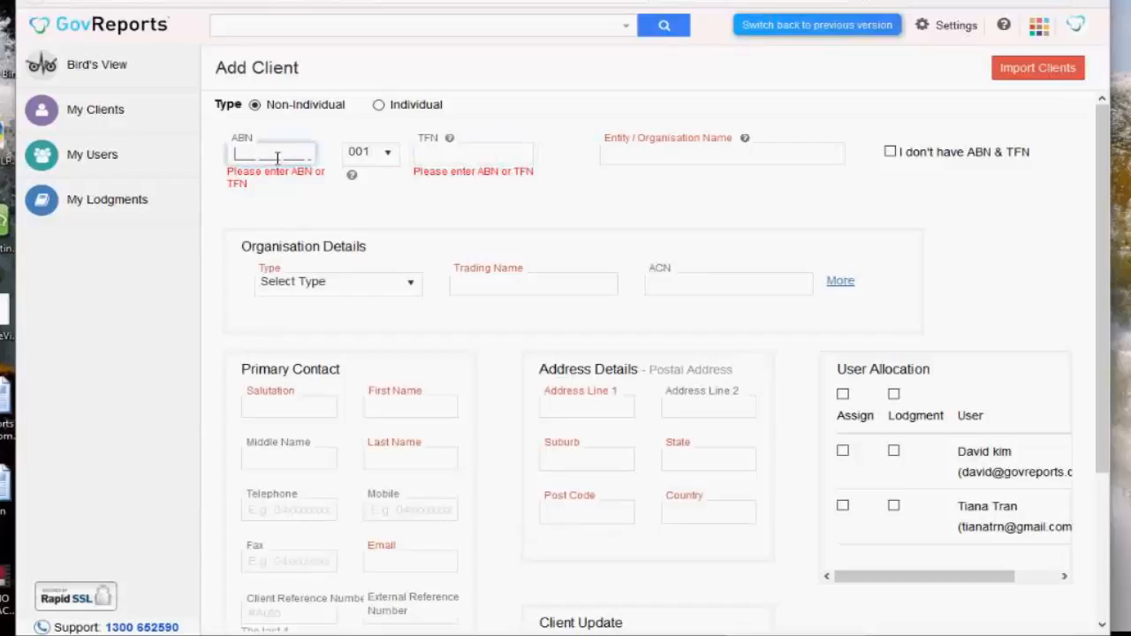
click(629, 158)
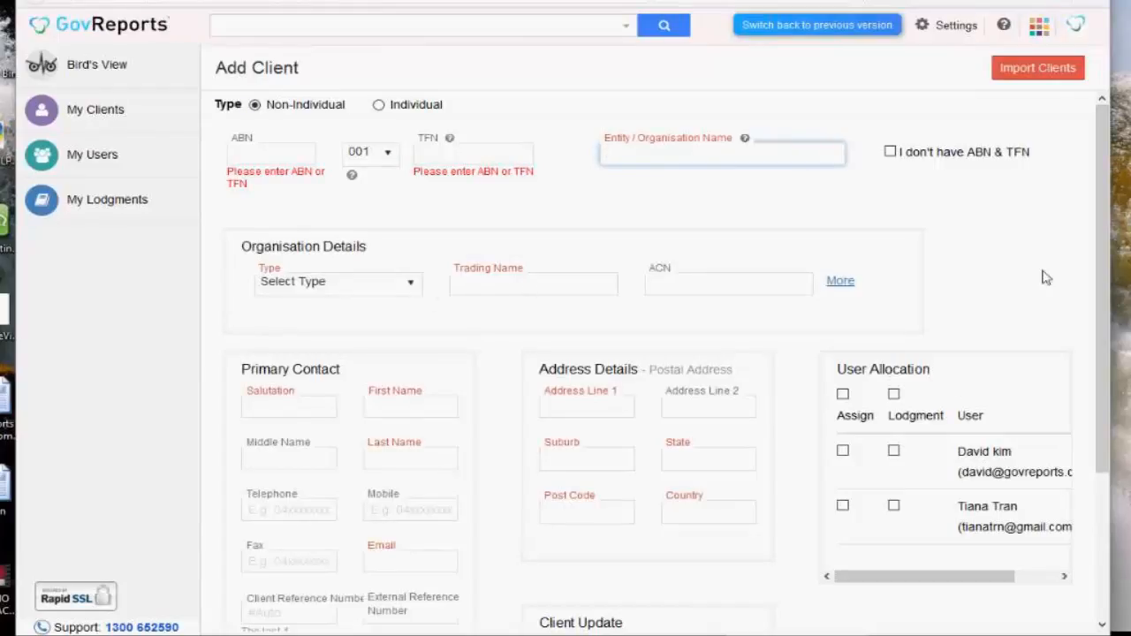
- Enable updating the new client's details in ATO and explore the Activity Statement and Income Tax purposes options without saving
scroll(1110, 247, down, 3)
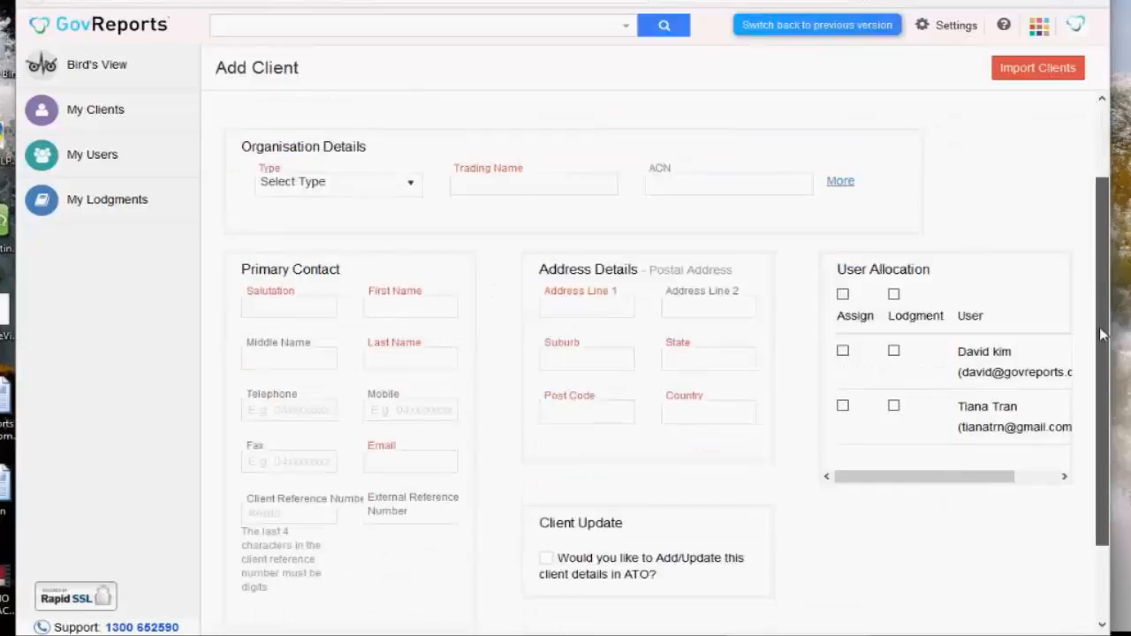
click(547, 460)
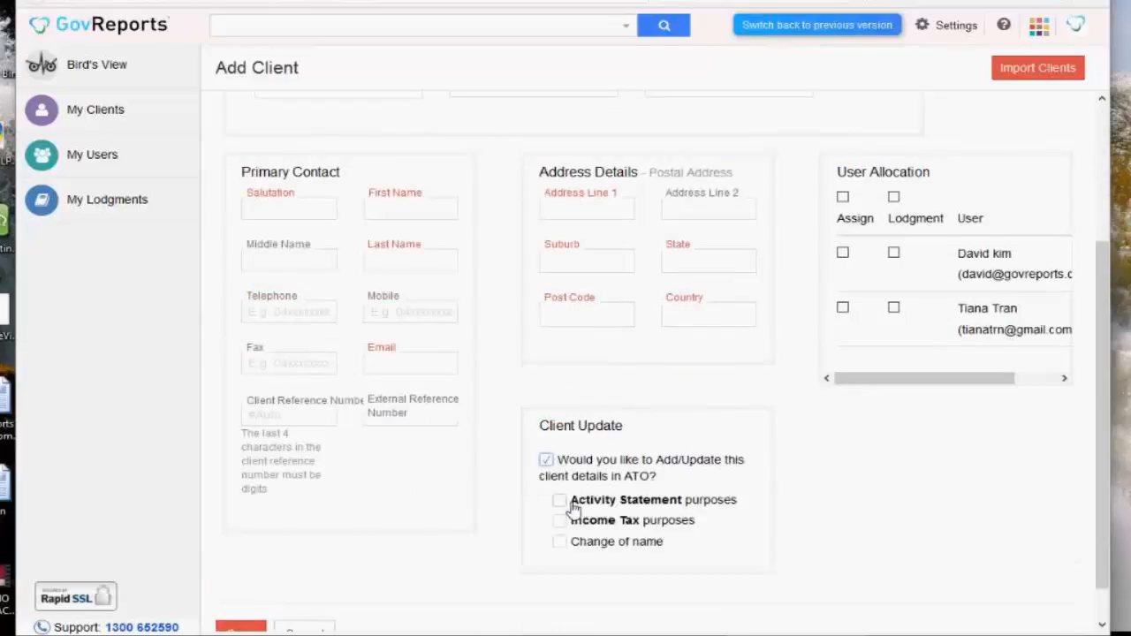
click(570, 502)
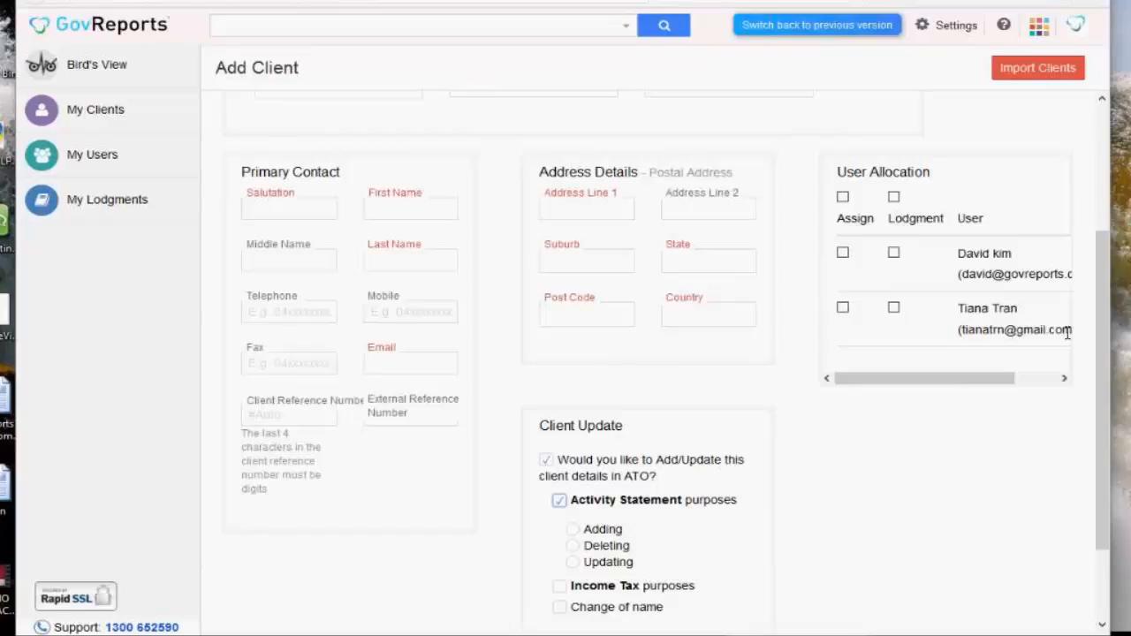
click(560, 500)
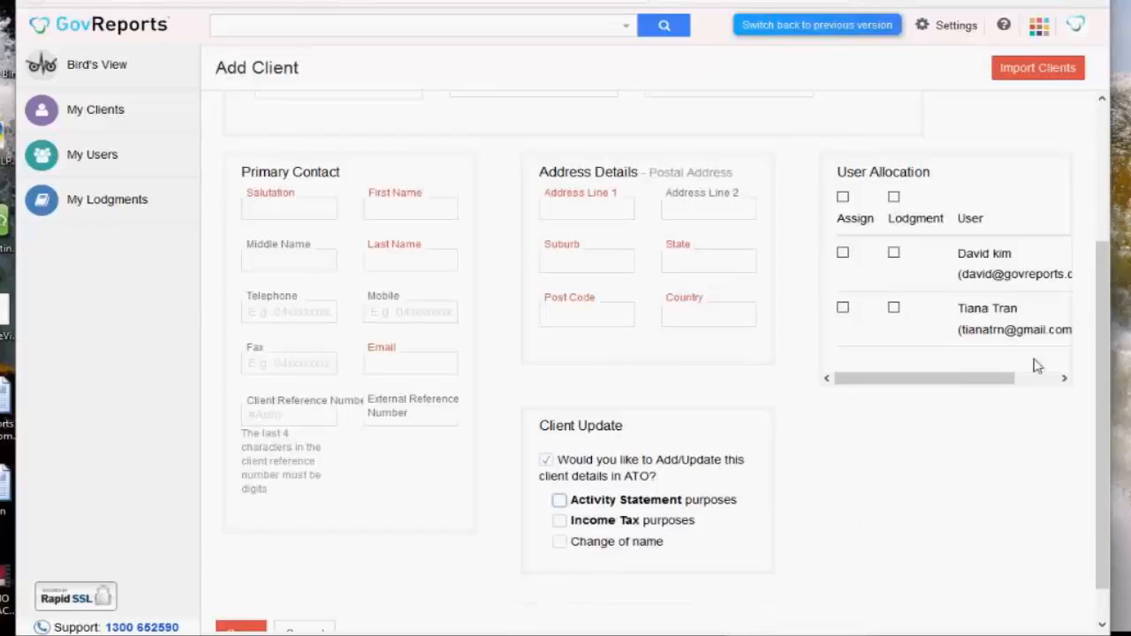
scroll(1111, 354, down, 1)
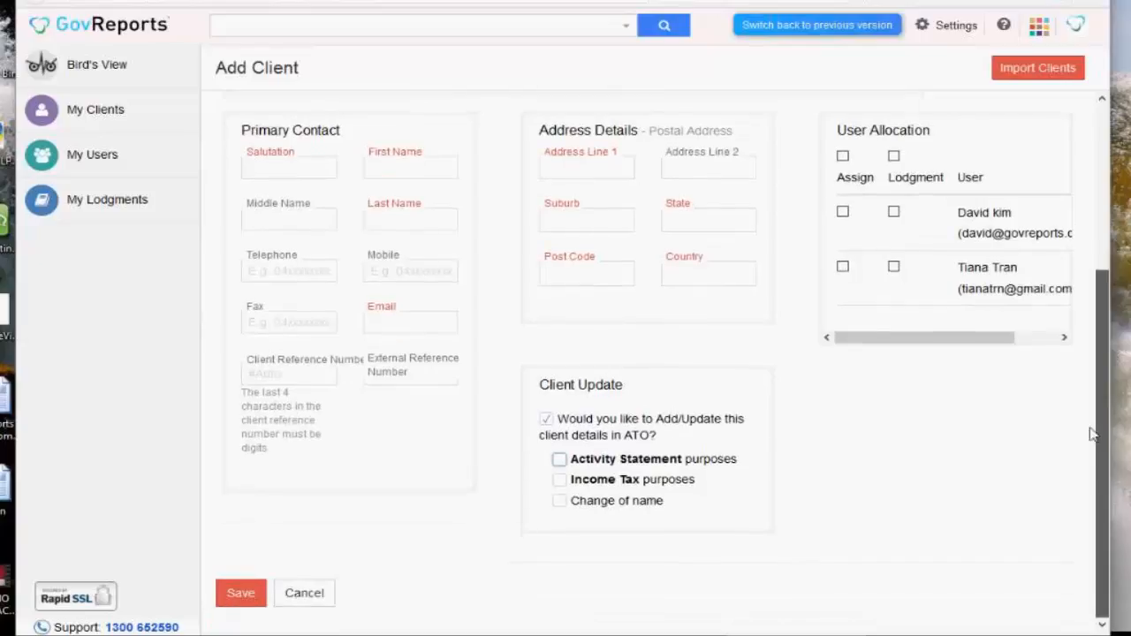
click(560, 480)
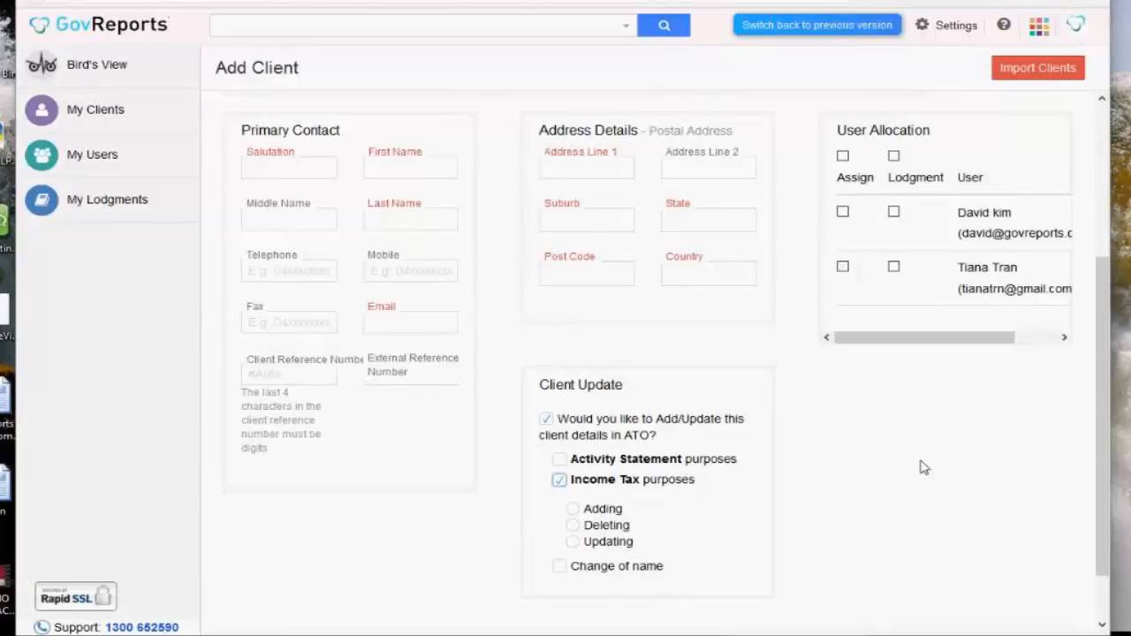
scroll(1101, 495, up, 1)
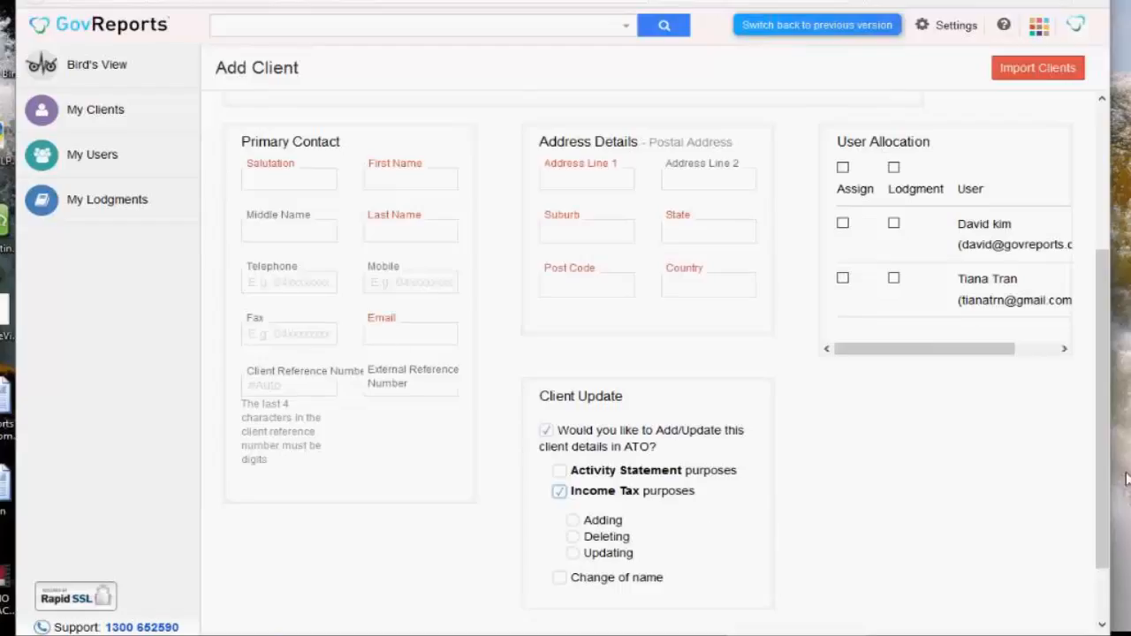
scroll(1110, 442, up, 1)
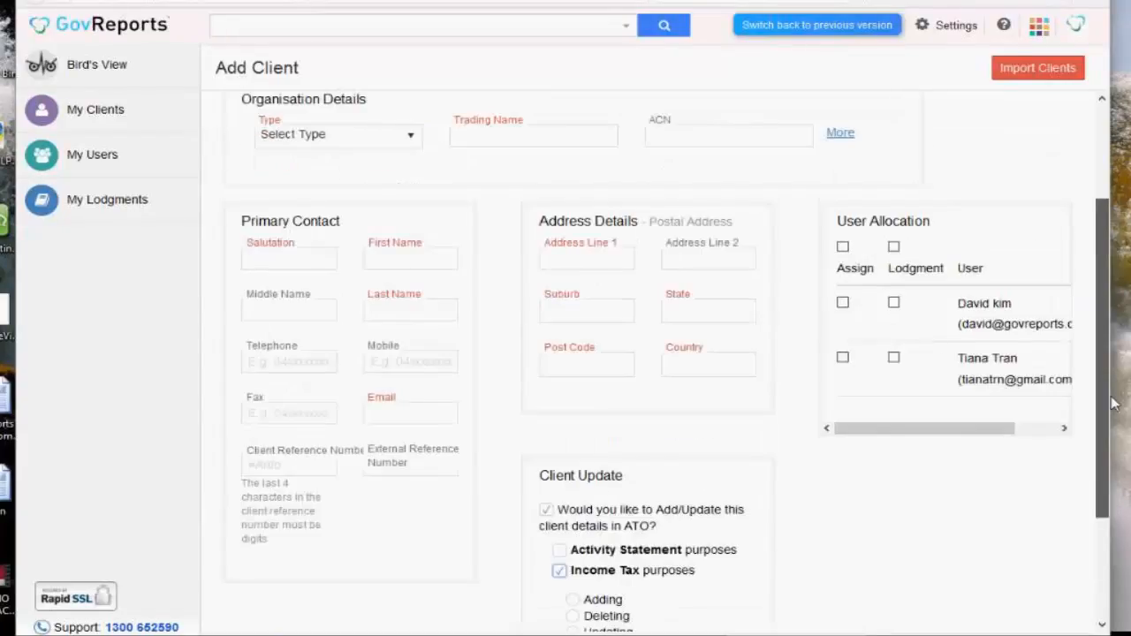
scroll(1112, 404, up, 2)
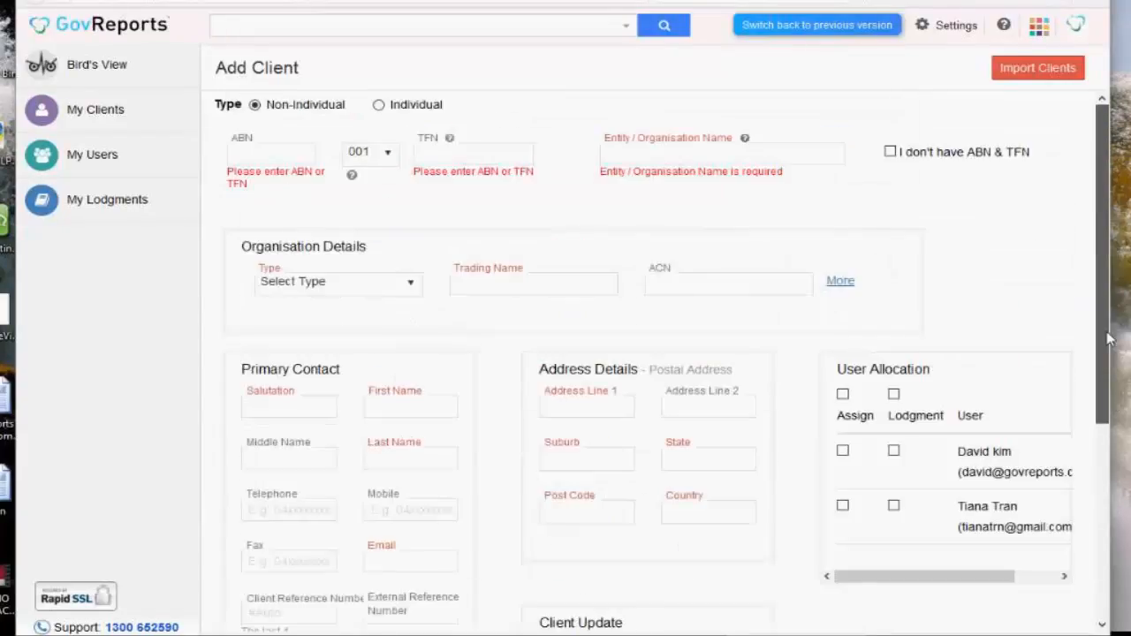
- Open a blank Add User form from My Users, review the available roles, and cancel without adding anyone
click(121, 159)
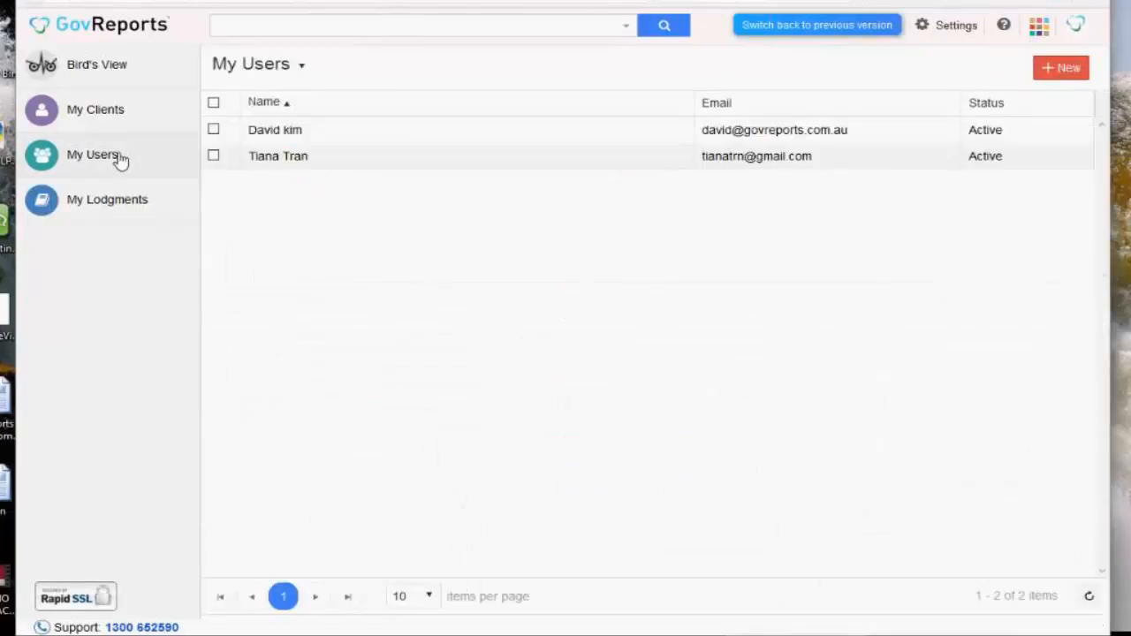
click(1065, 69)
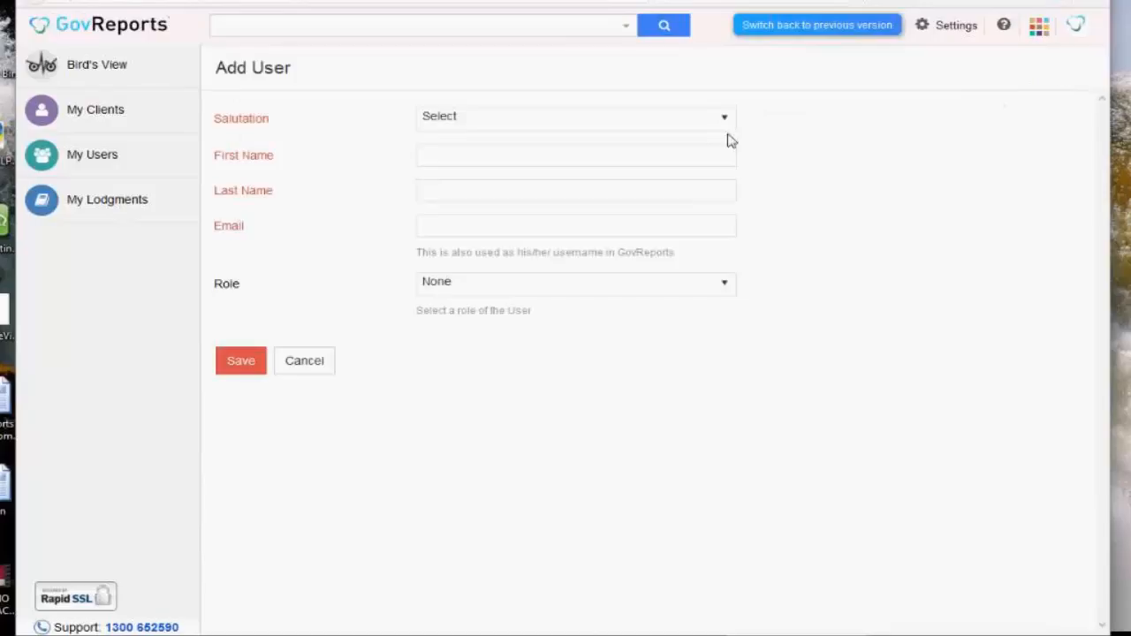
click(506, 163)
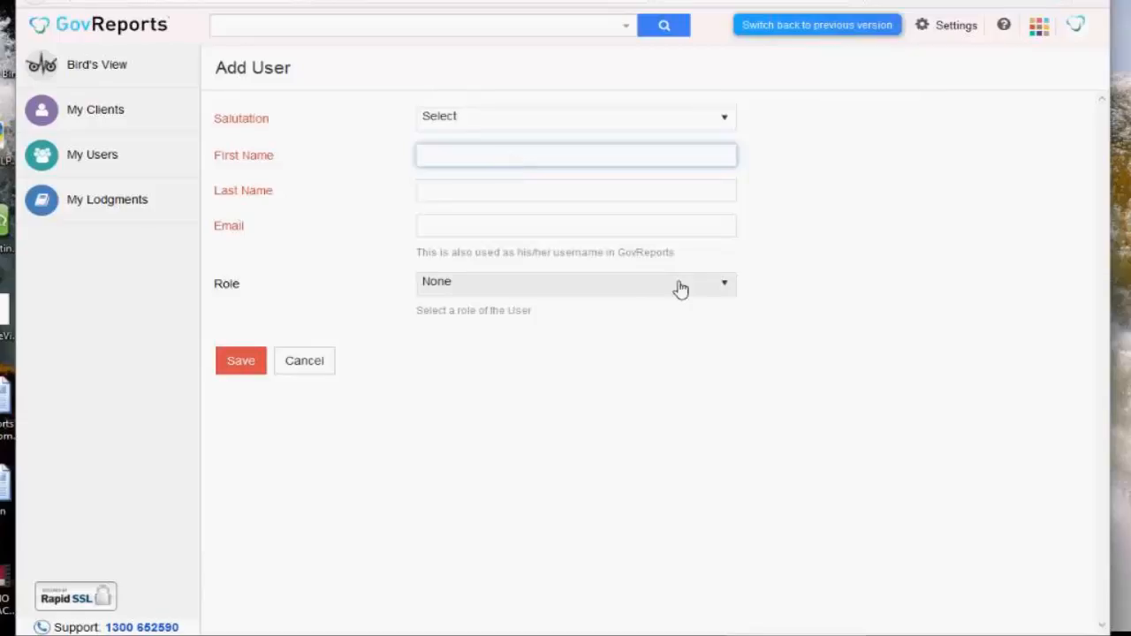
click(726, 289)
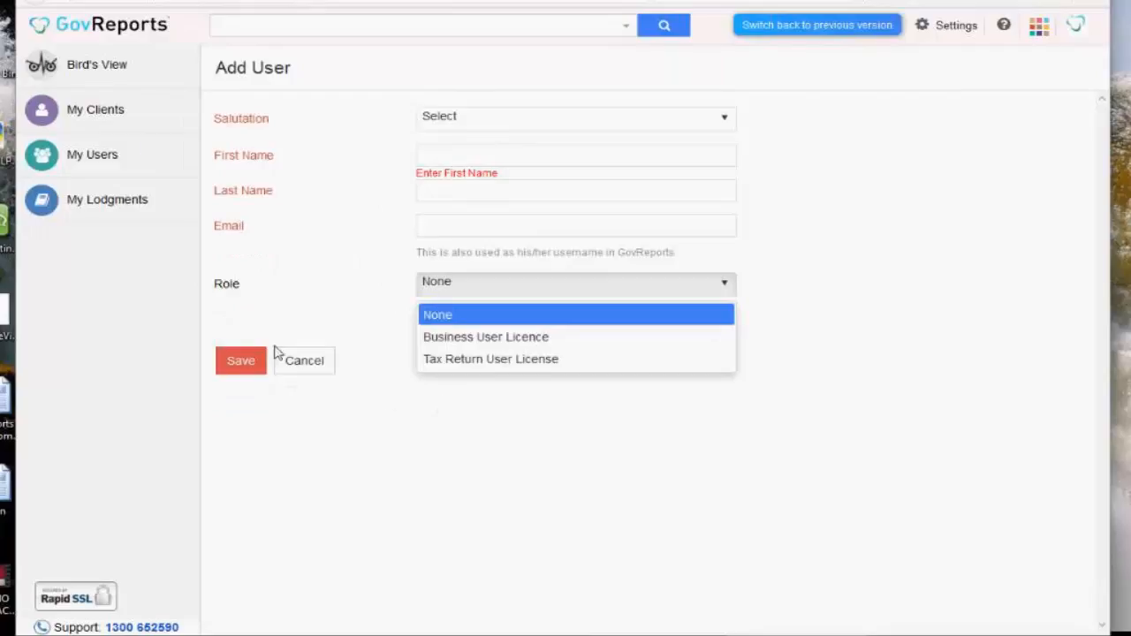
click(308, 364)
click(309, 364)
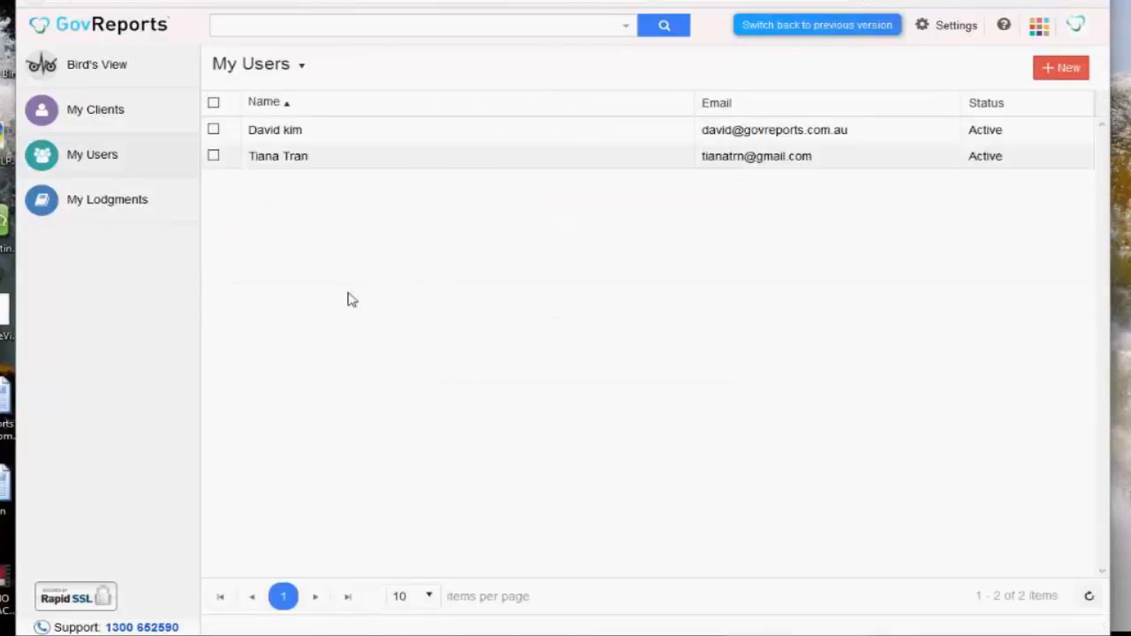
- Open the second listed user's details and bring up that user's permission settings
click(778, 164)
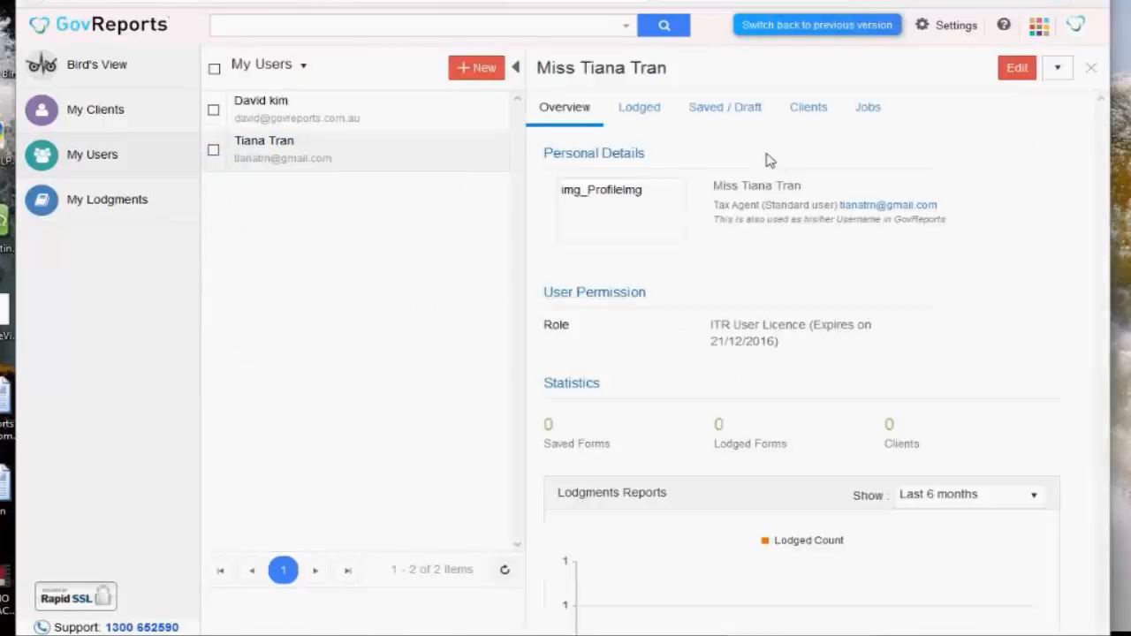
click(1070, 72)
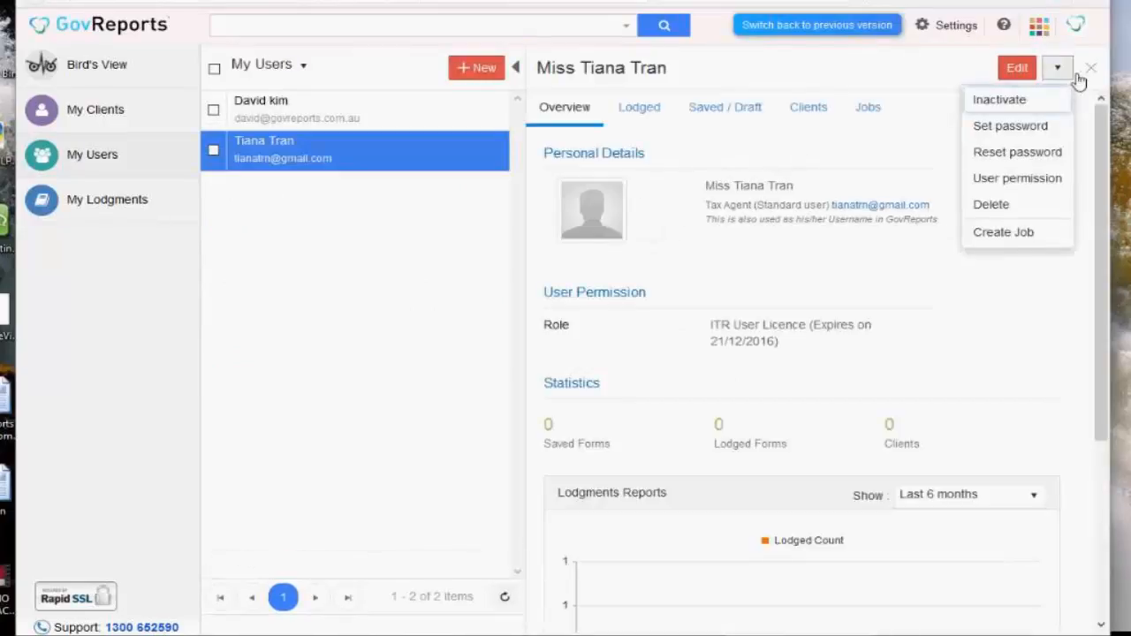
click(1063, 185)
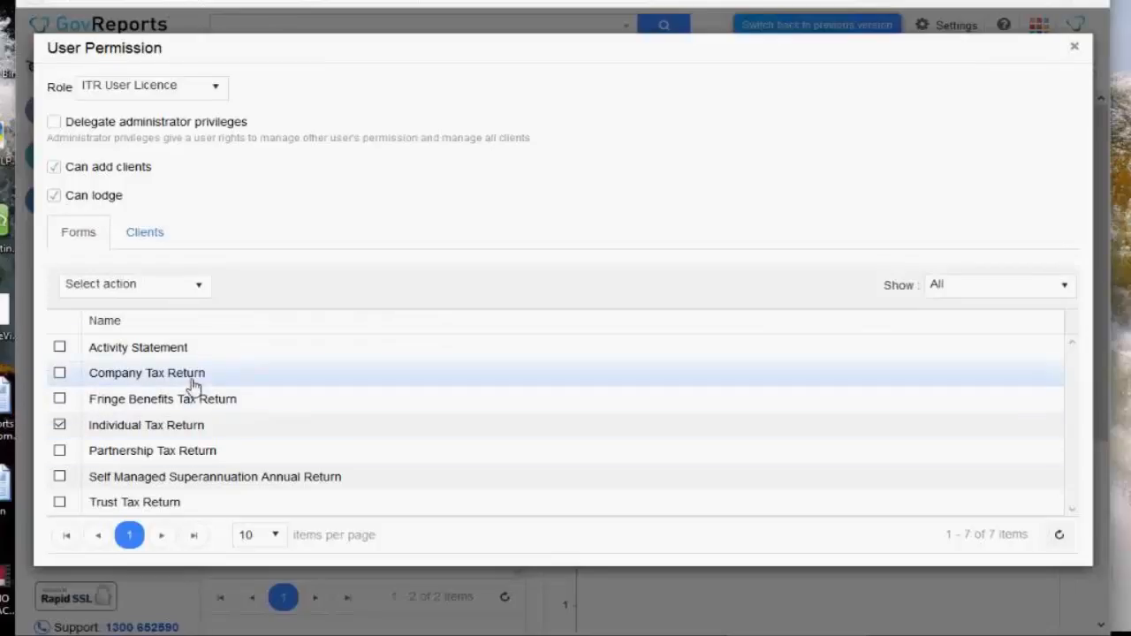
- Allocate the first CELLINO PTY LTD client in the list to this user and close the permission settings
click(154, 235)
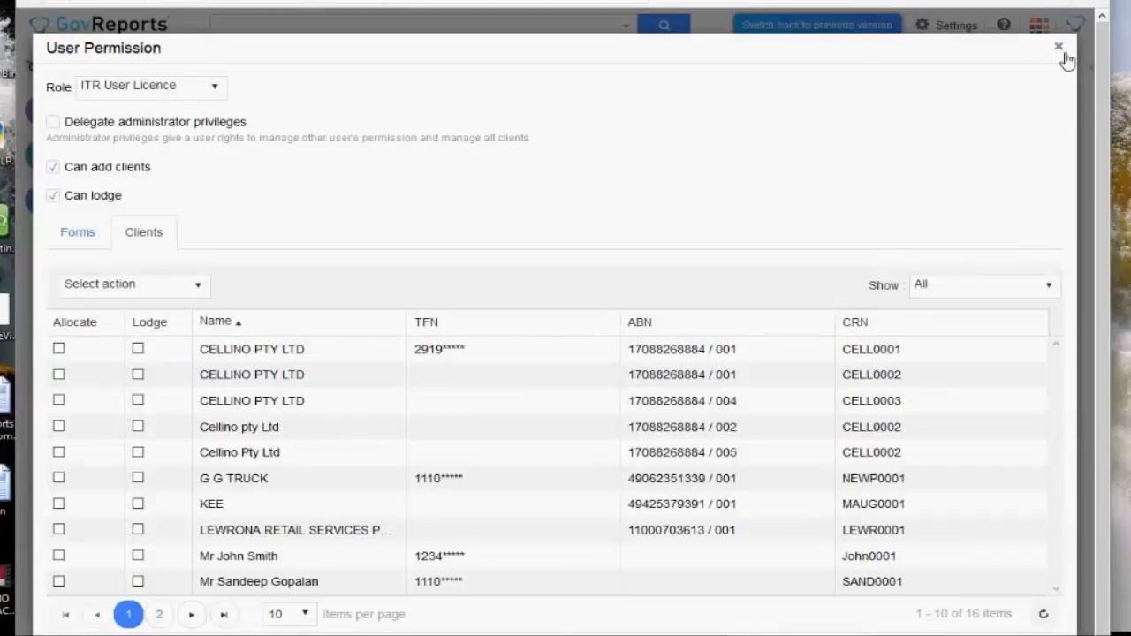
click(59, 350)
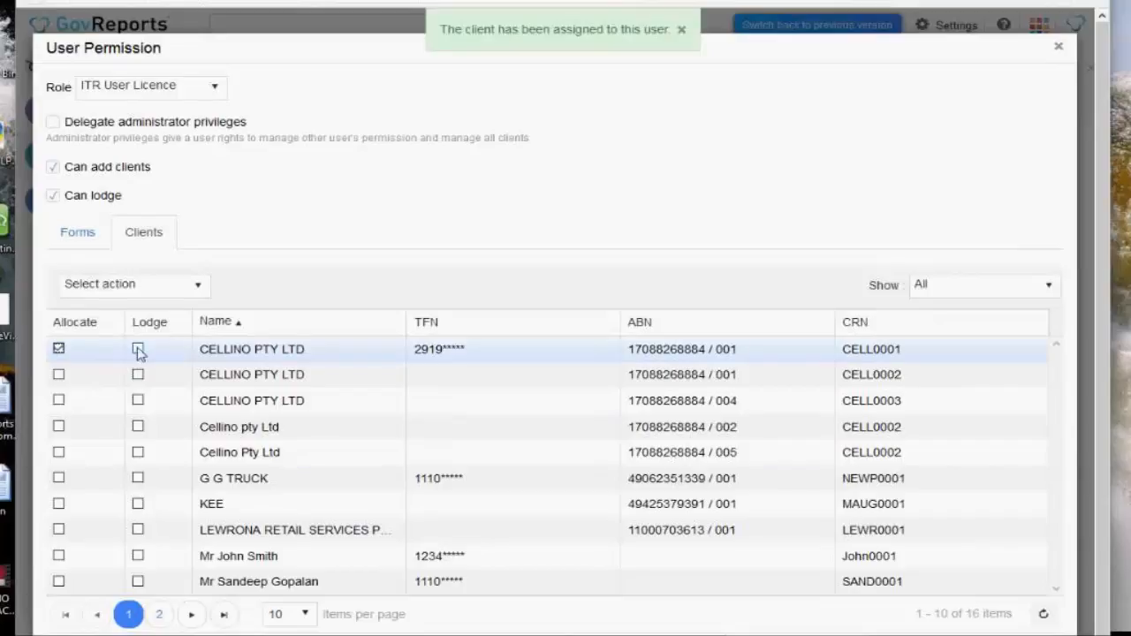
click(688, 30)
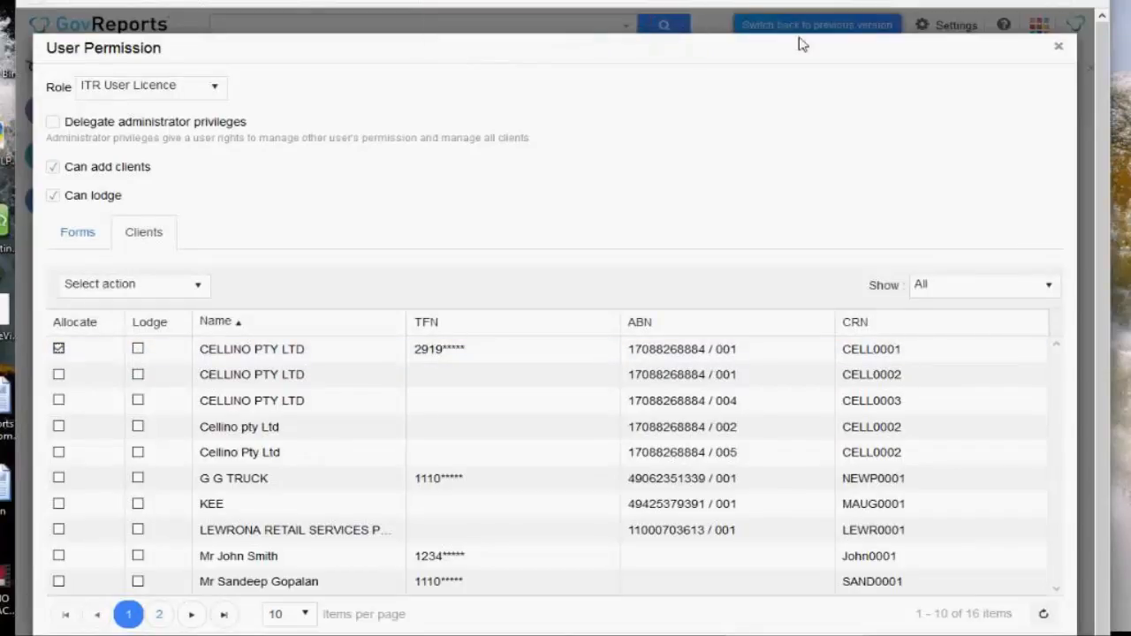
click(1062, 49)
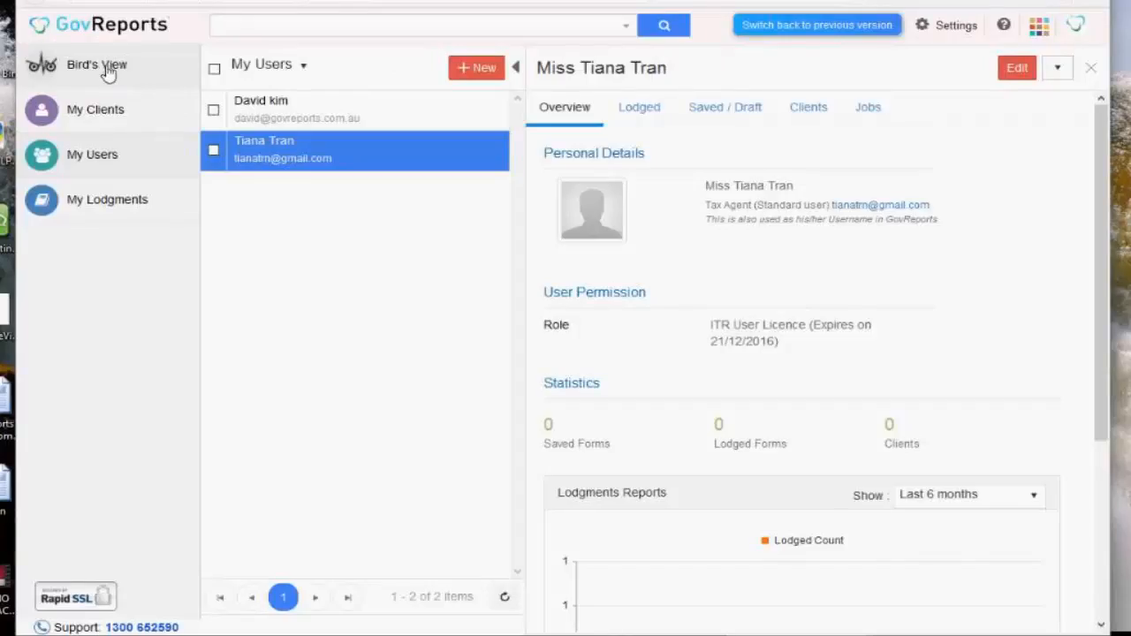
- Return to the Bird's View dashboard and enter a client's first name as the search term
click(108, 67)
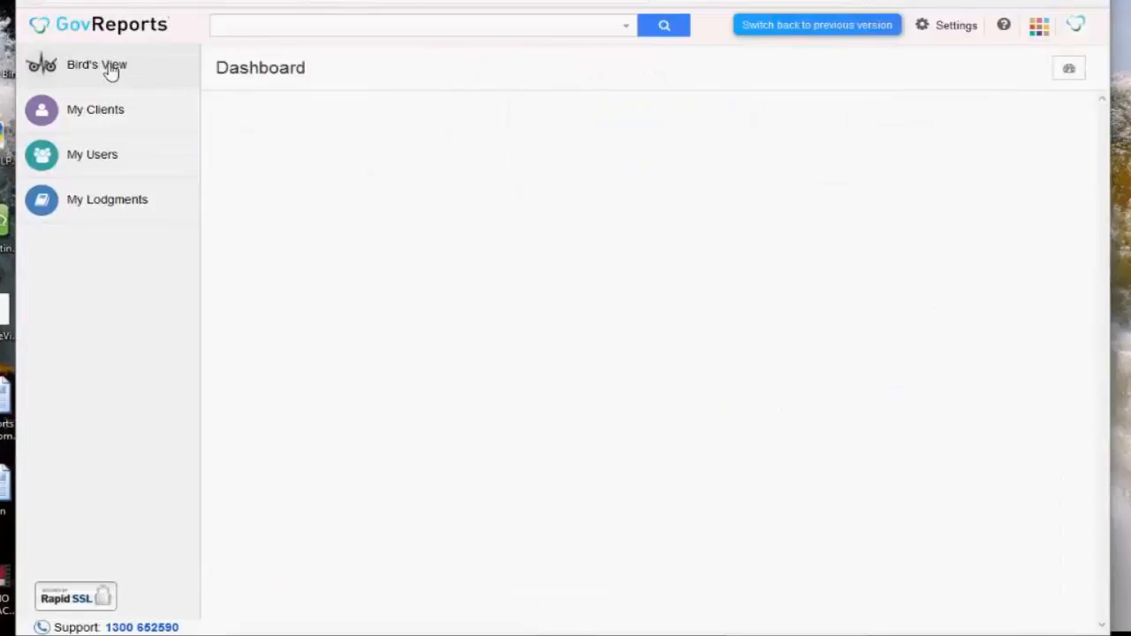
click(284, 34)
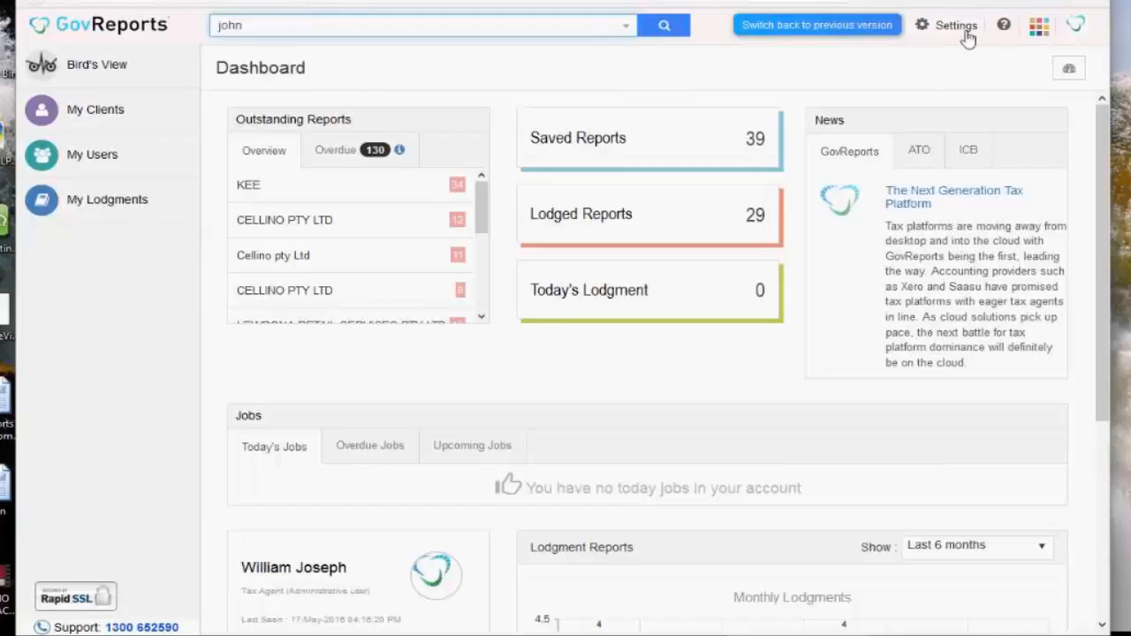
- Open the saved reports from the dashboard and view KEE's Activity Statement for 01/05/2008 - 31/05/2008
click(672, 139)
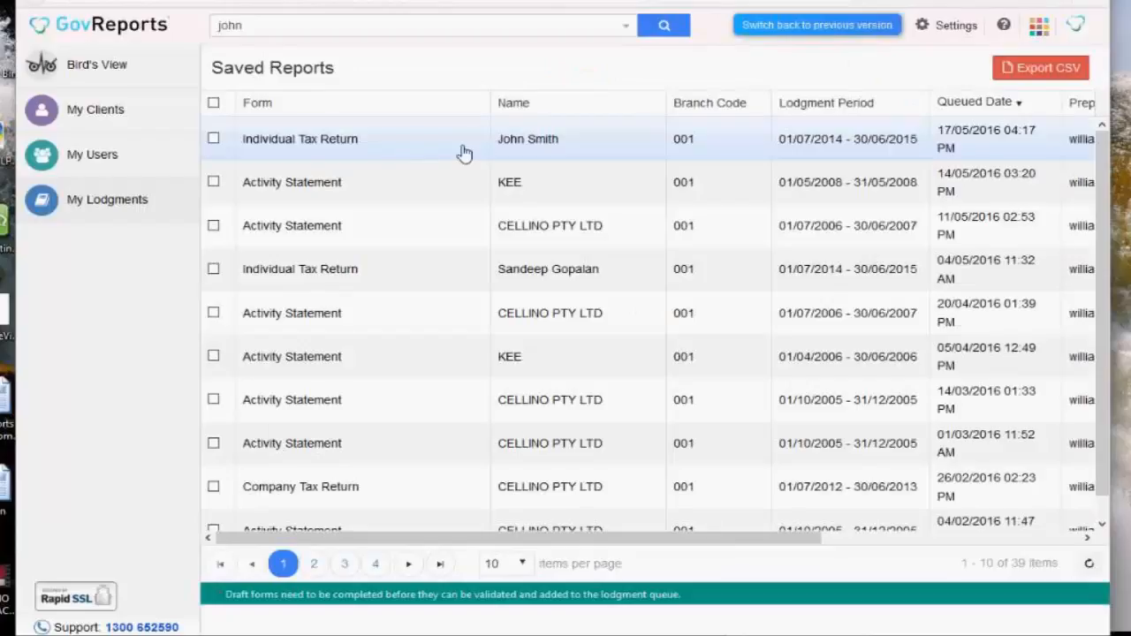
click(447, 189)
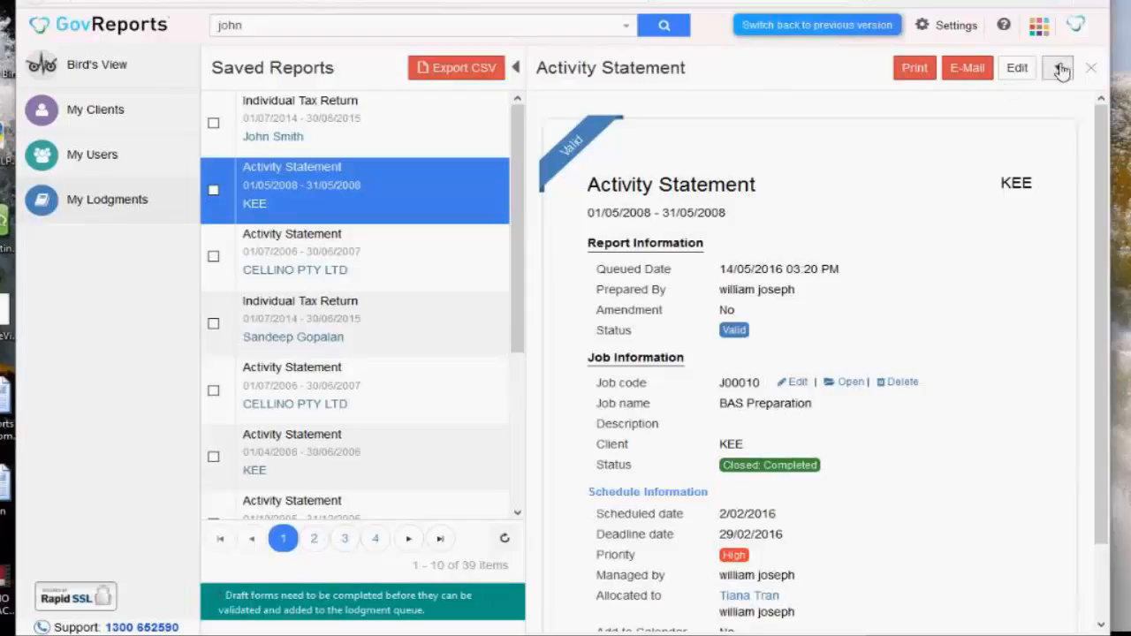
- Open the ATO Nomination settings page to view the software nomination details
click(957, 27)
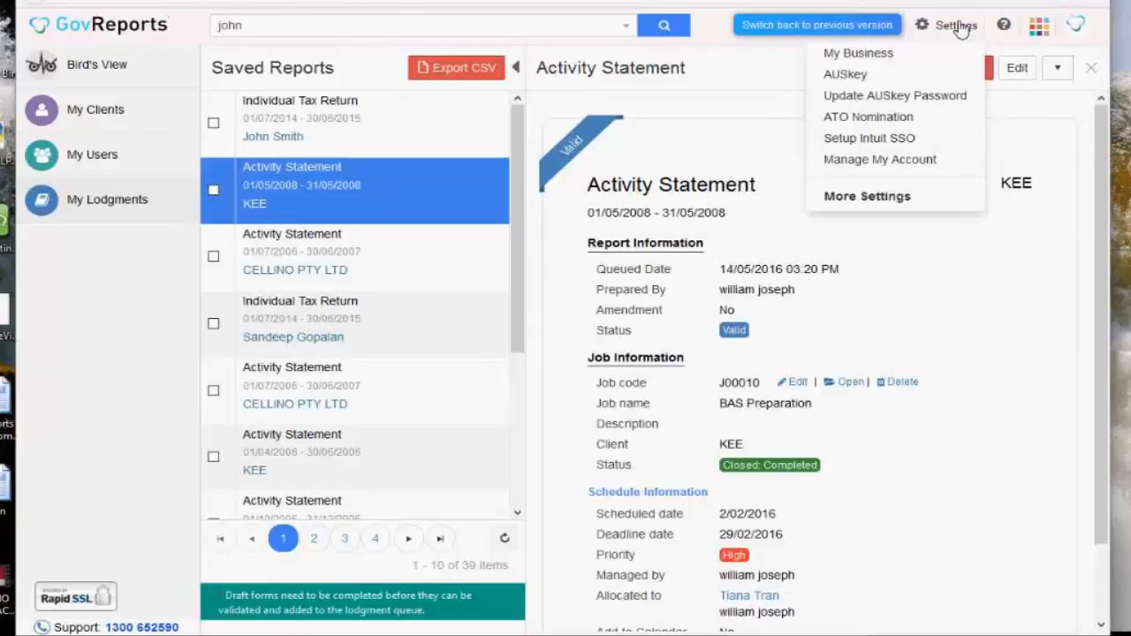
click(906, 121)
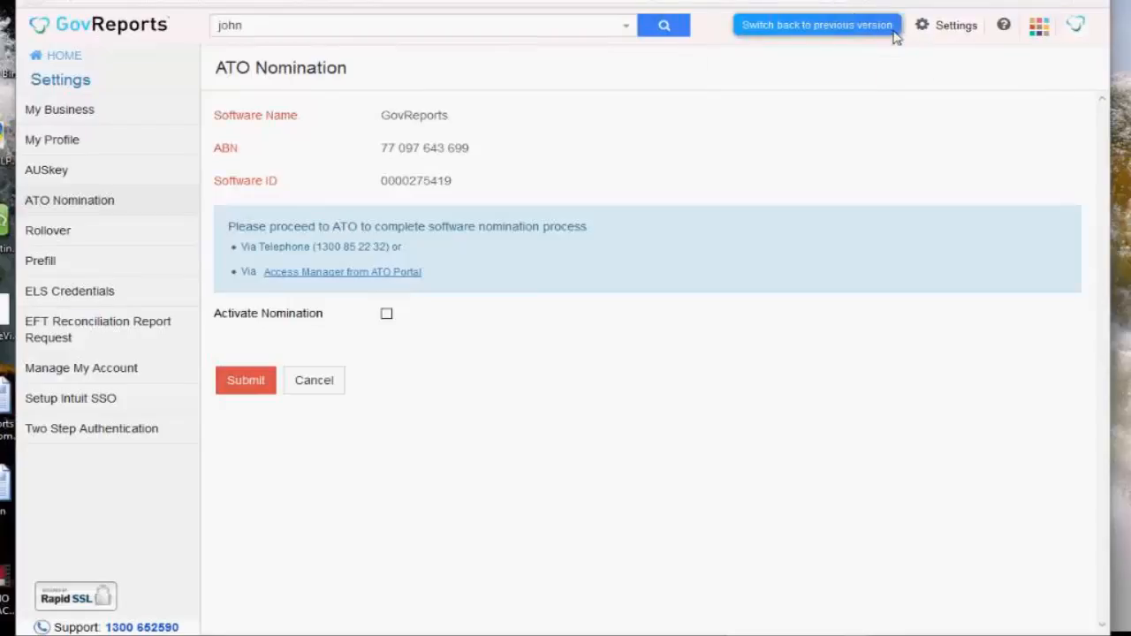
- Go to Manage My Account and sign in to GovReports again with the saved demo account's username
click(960, 30)
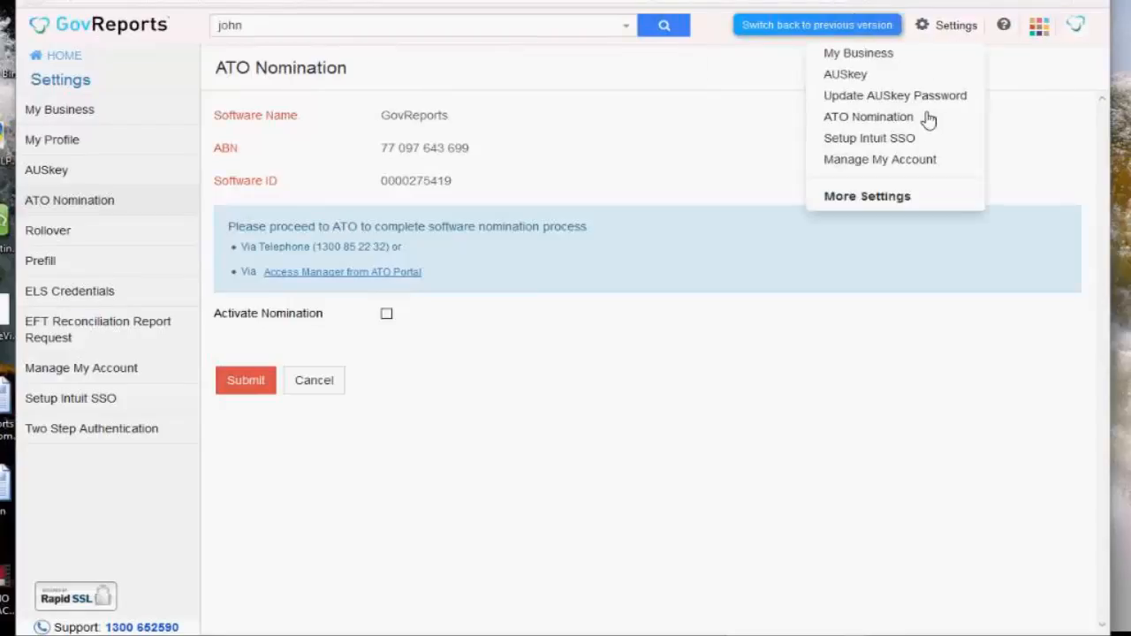
click(885, 166)
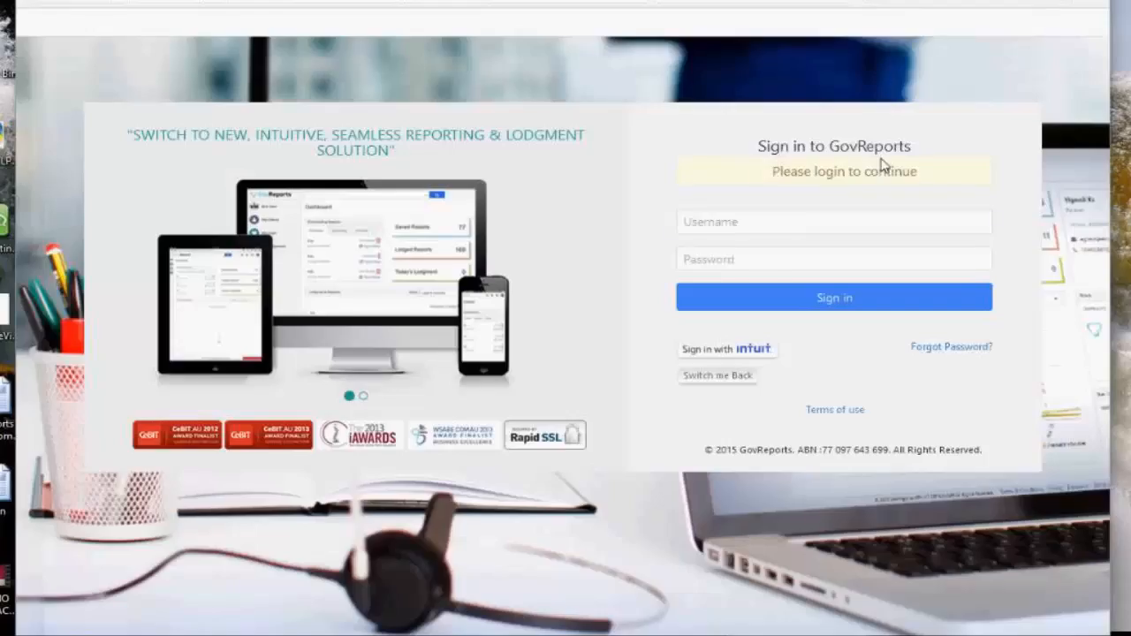
click(796, 223)
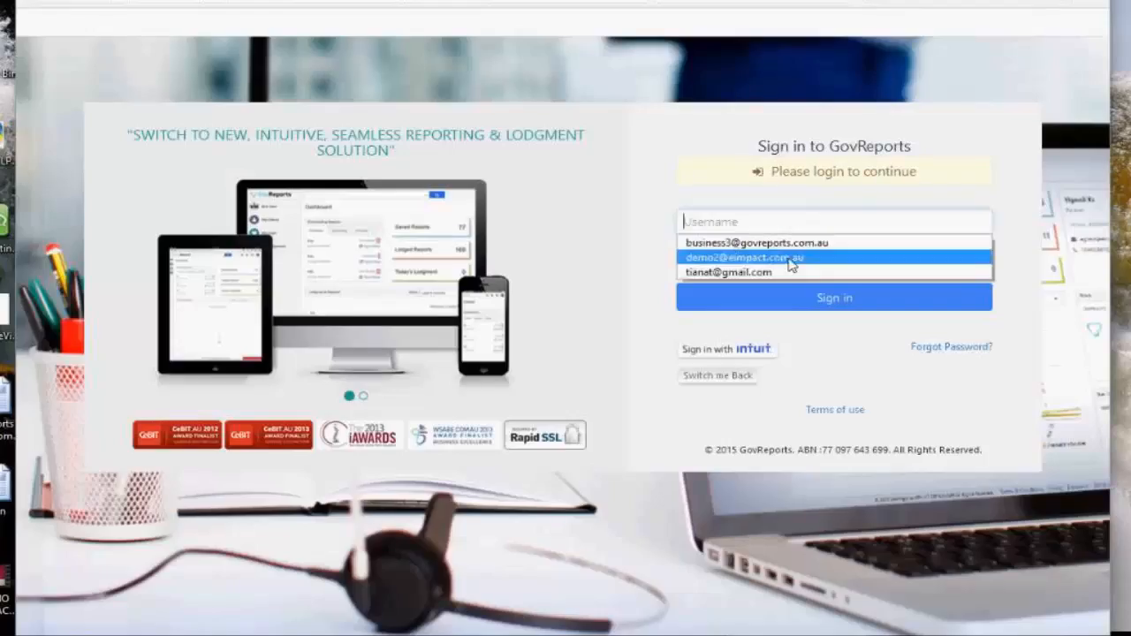
click(792, 259)
click(794, 300)
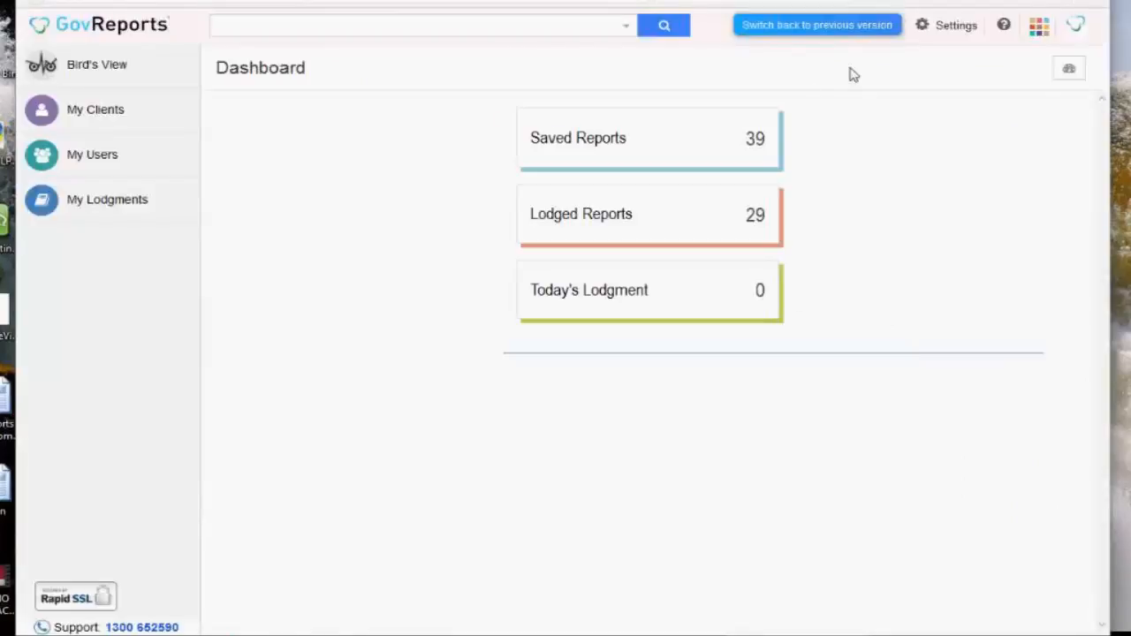
- Open Manage My Account again and review the incoming, outgoing and signature details in Email Settings
click(959, 27)
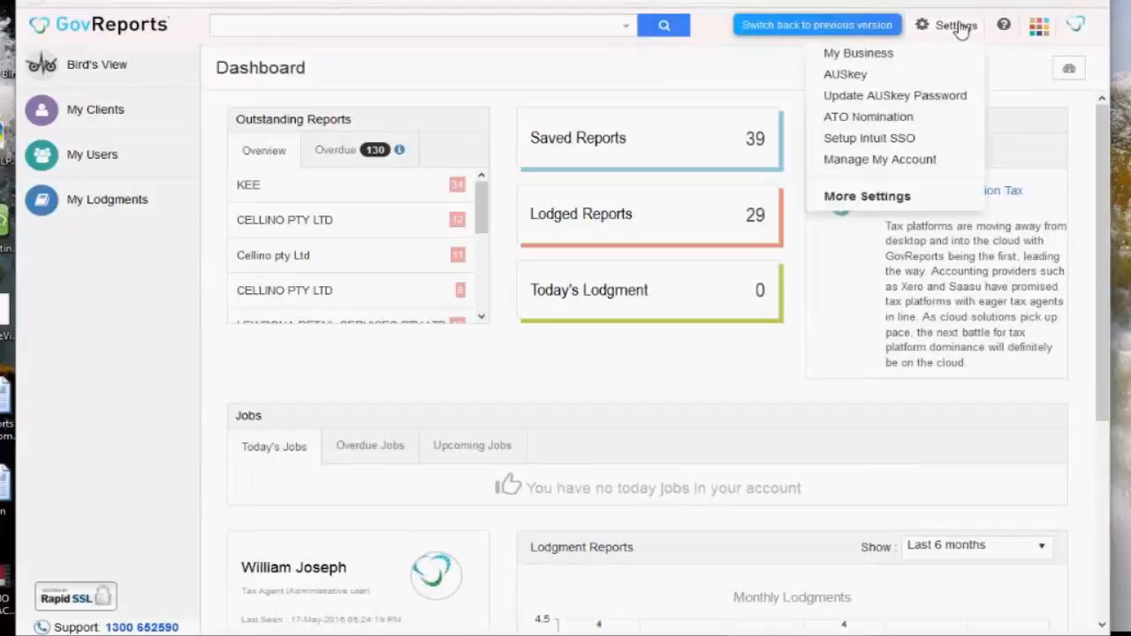
click(916, 162)
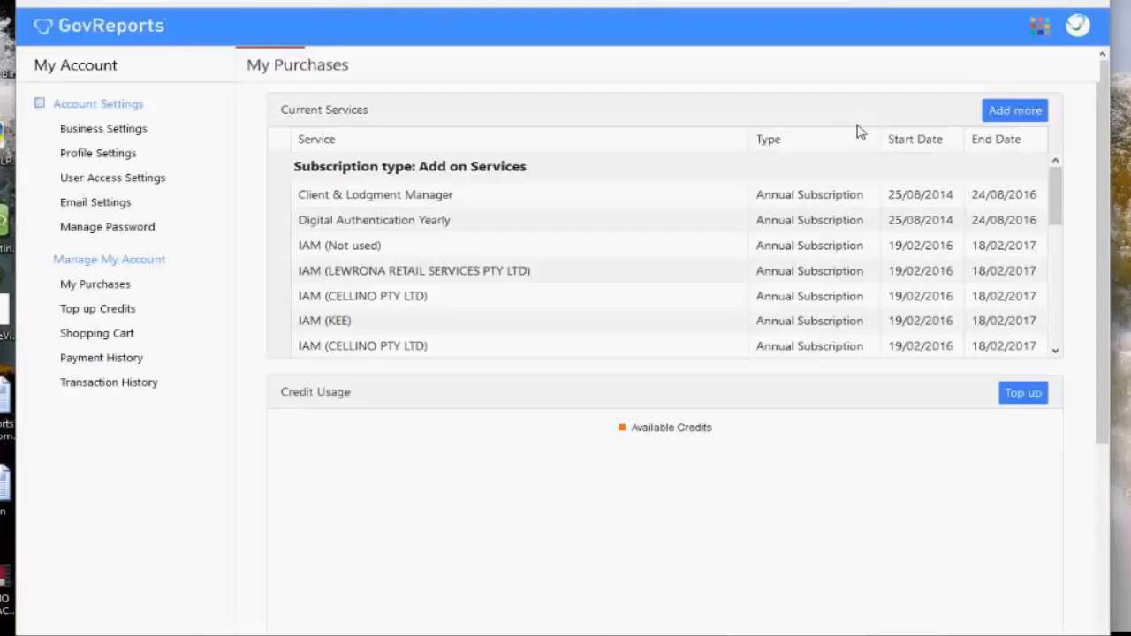
click(118, 207)
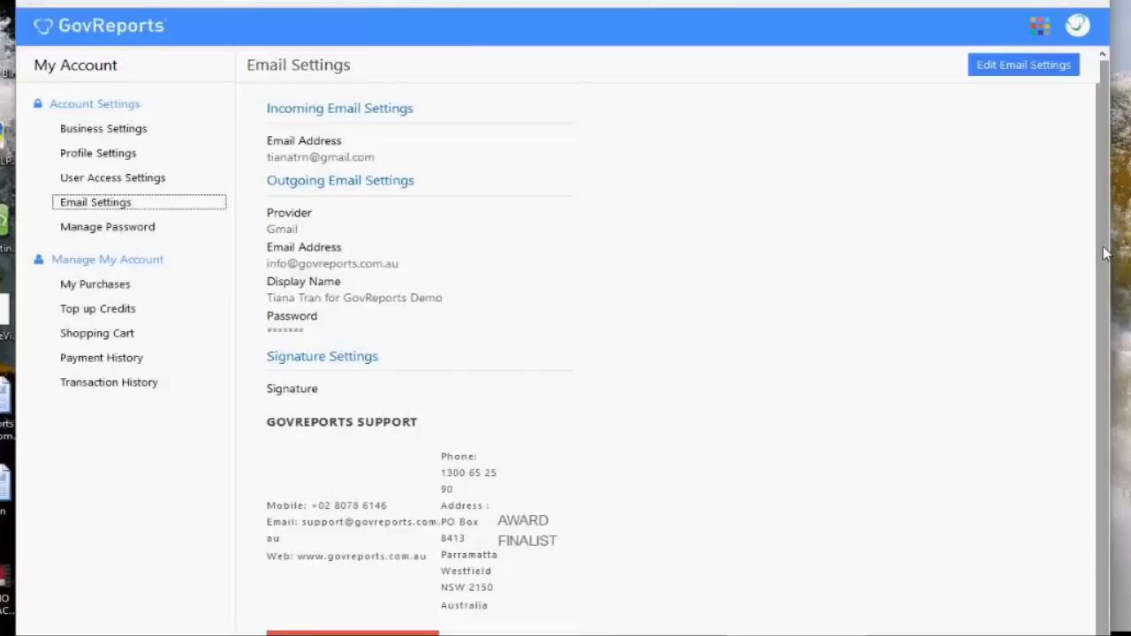
drag(1103, 252, 1109, 333)
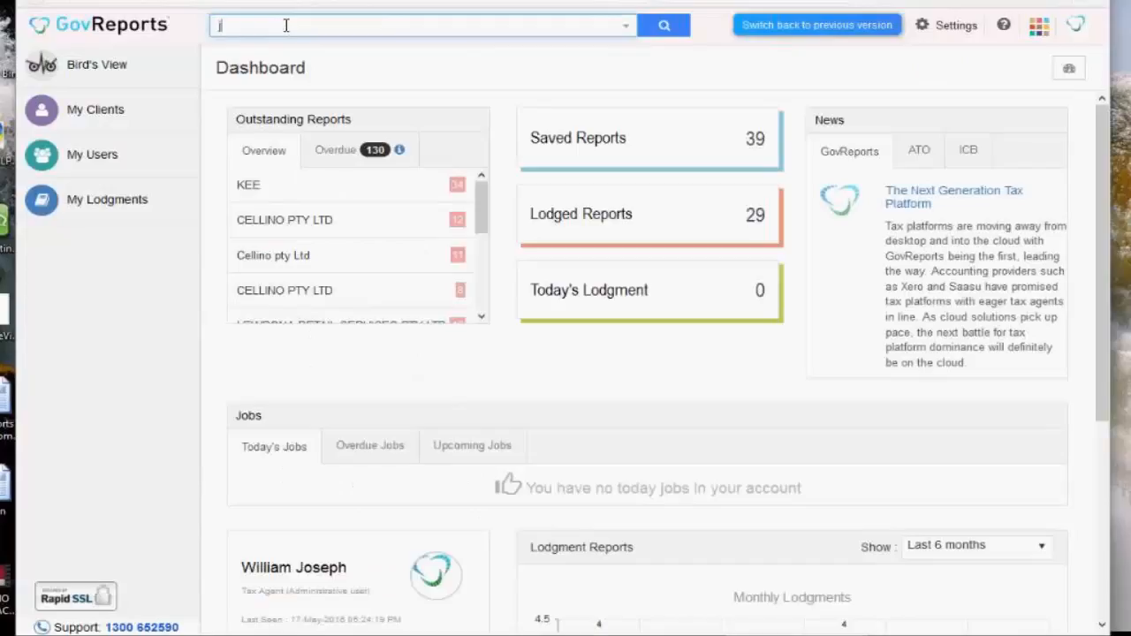
- Search for the individual client by full name, open the matching client record and collapse the client list
text(ohn smith)
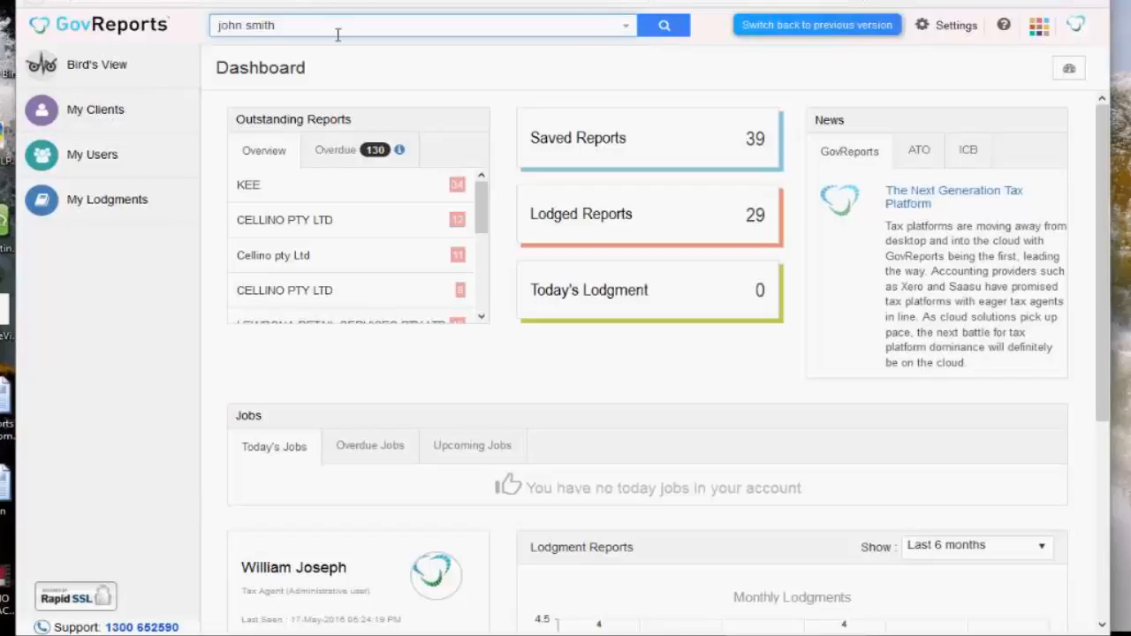
click(675, 29)
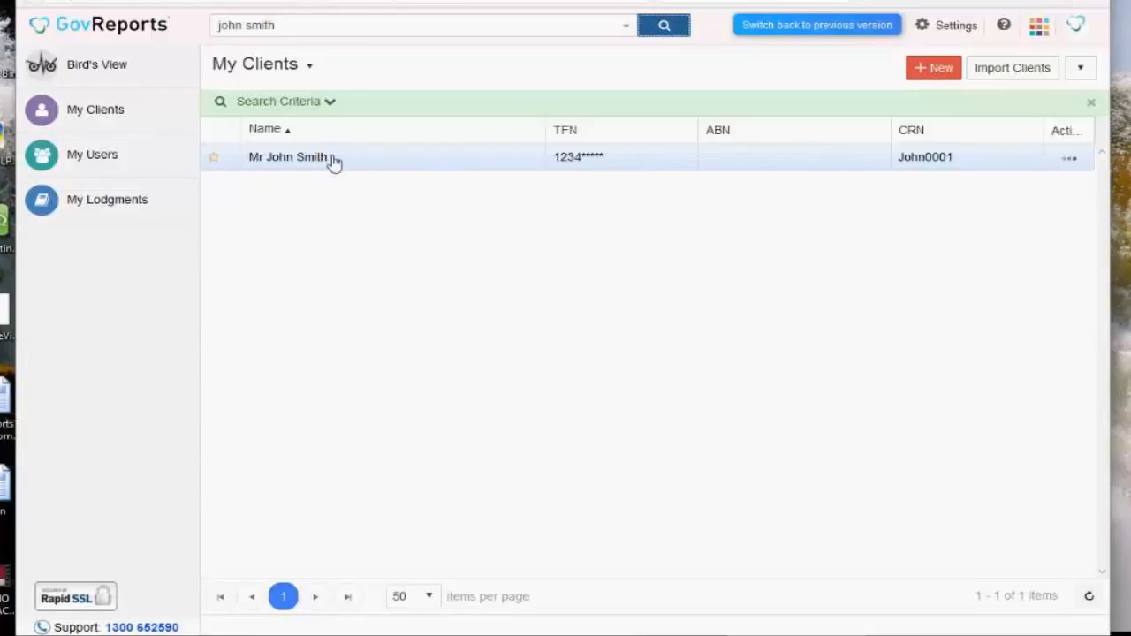
click(1077, 159)
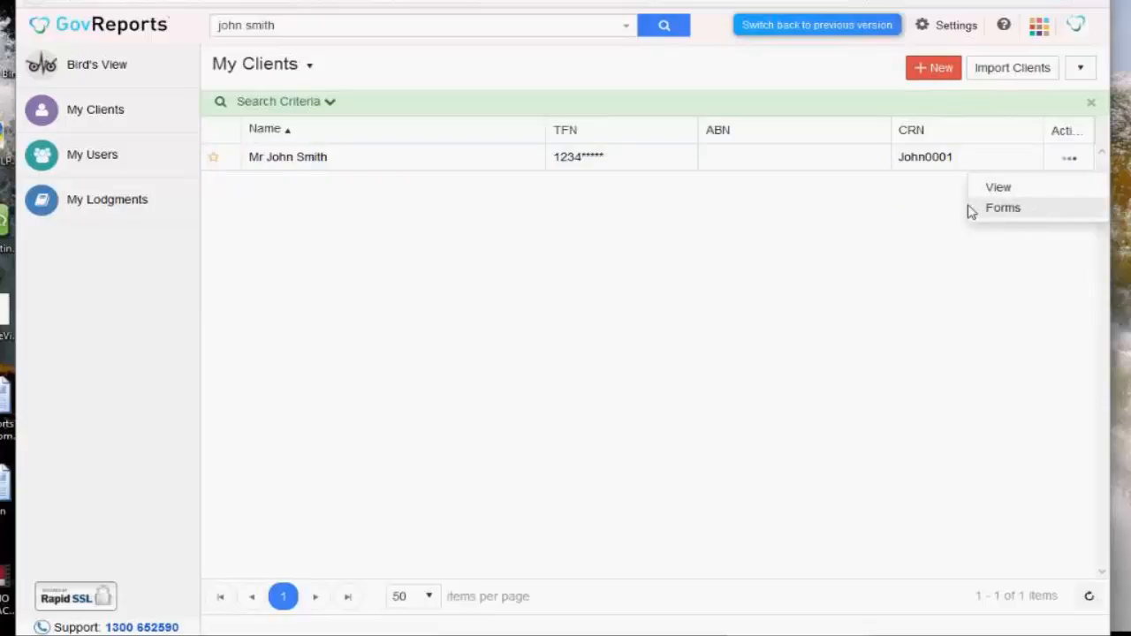
click(378, 159)
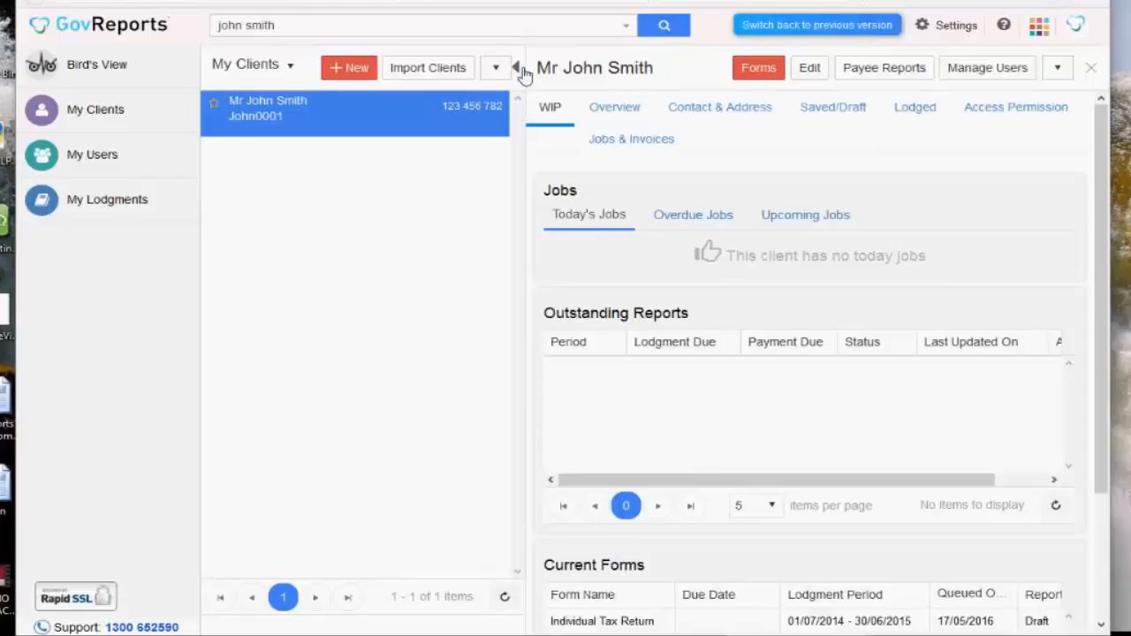
click(521, 71)
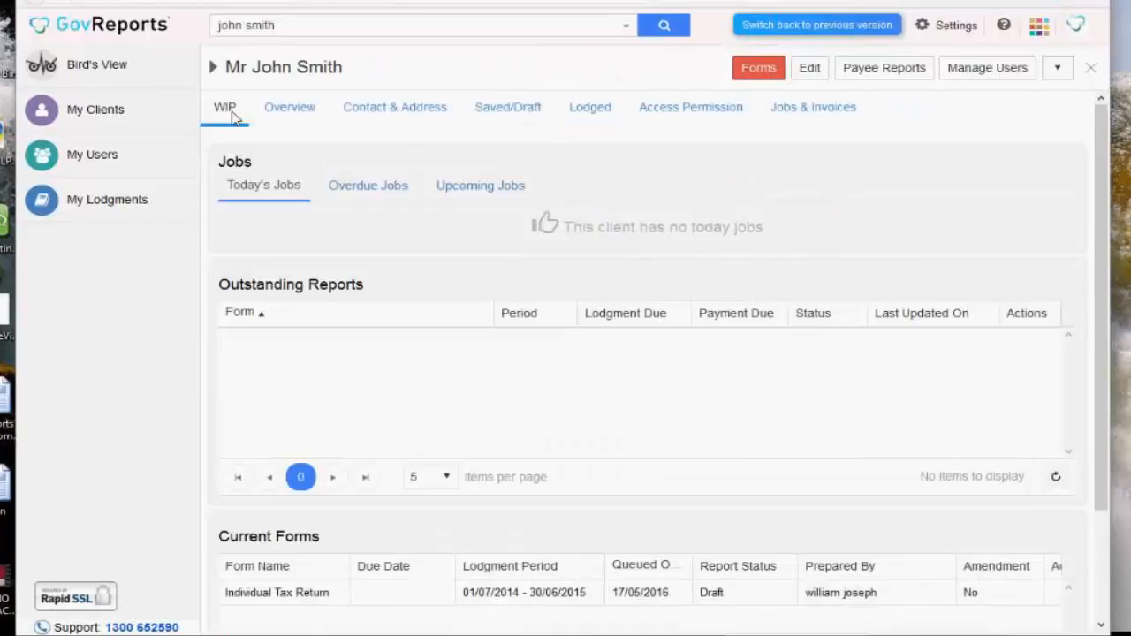
- Review the client's Overview, Contact & Address, Saved/Draft, Lodged, Access Permission and Jobs & Invoices sections
click(301, 116)
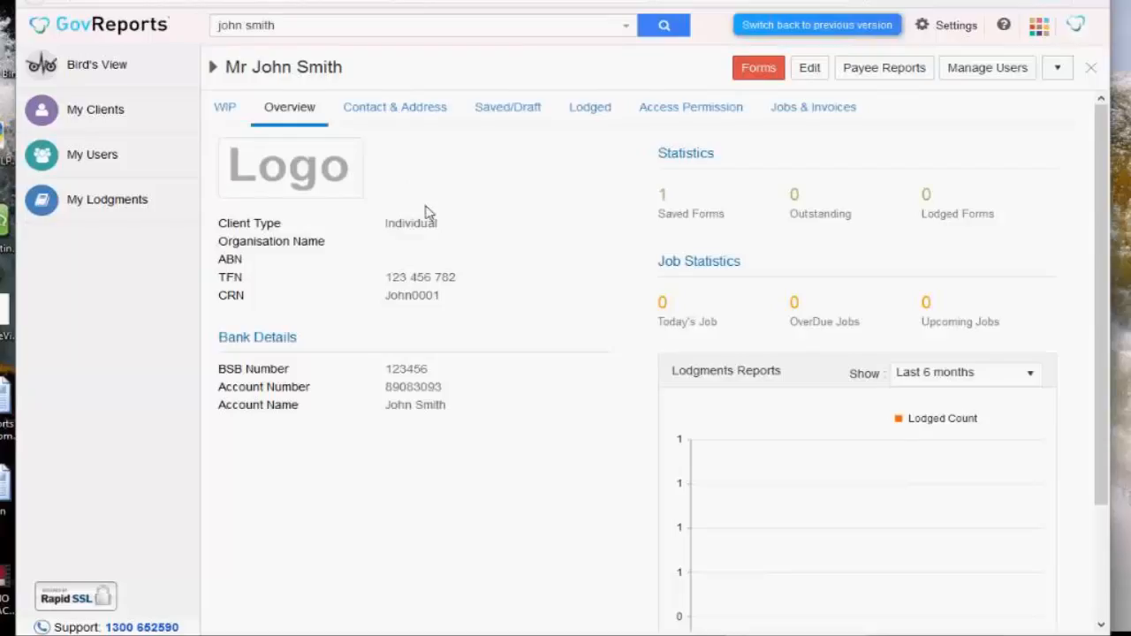
click(411, 115)
click(522, 110)
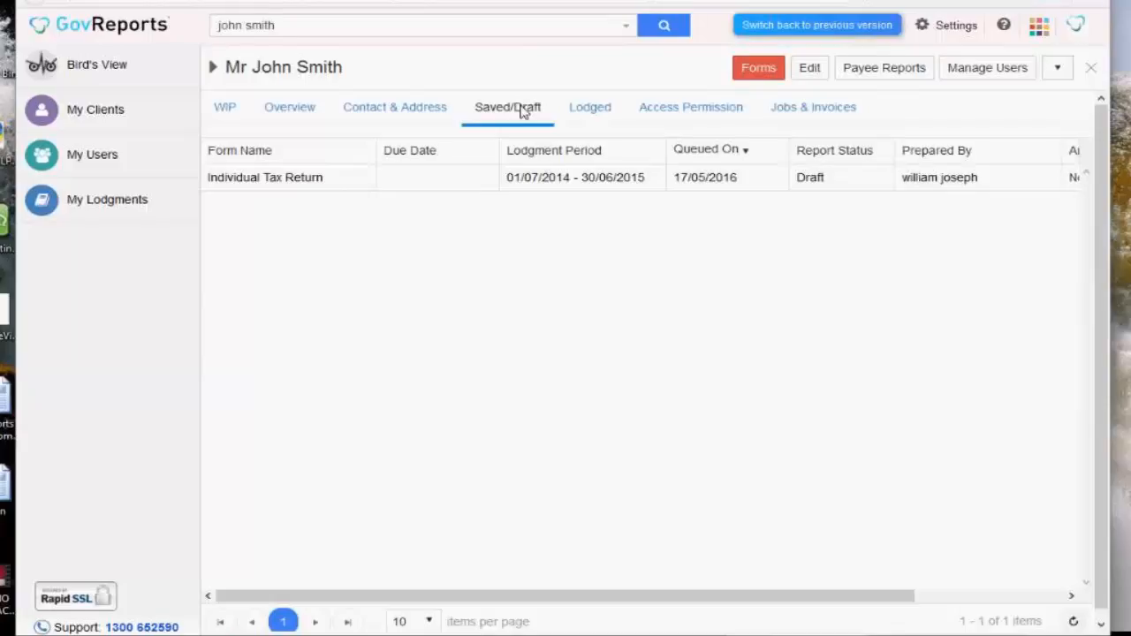
click(592, 109)
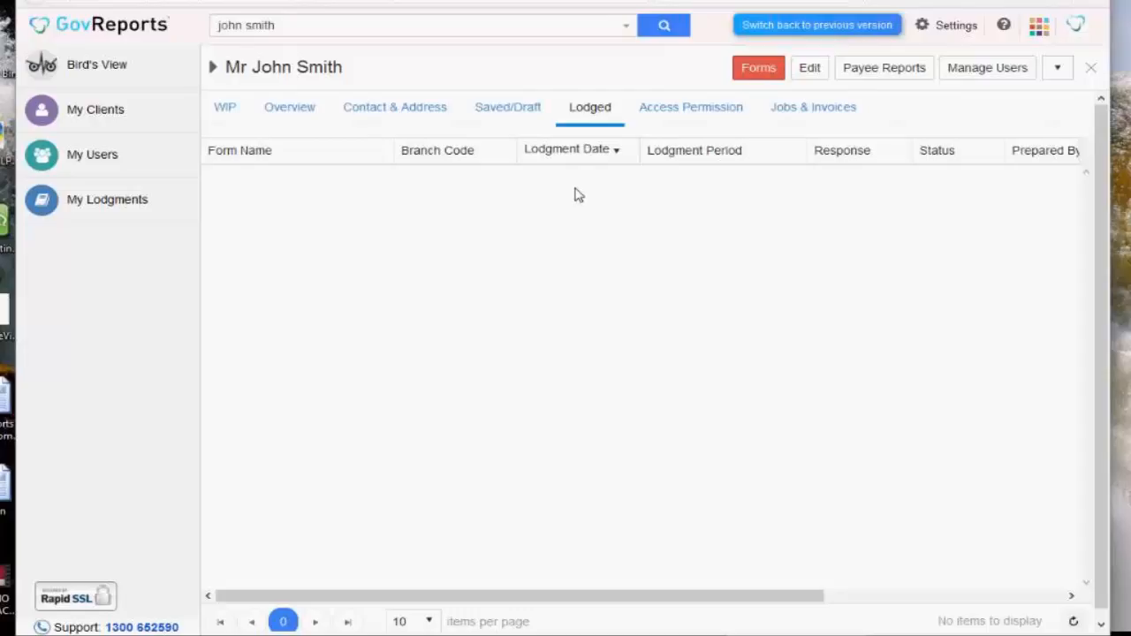
click(693, 111)
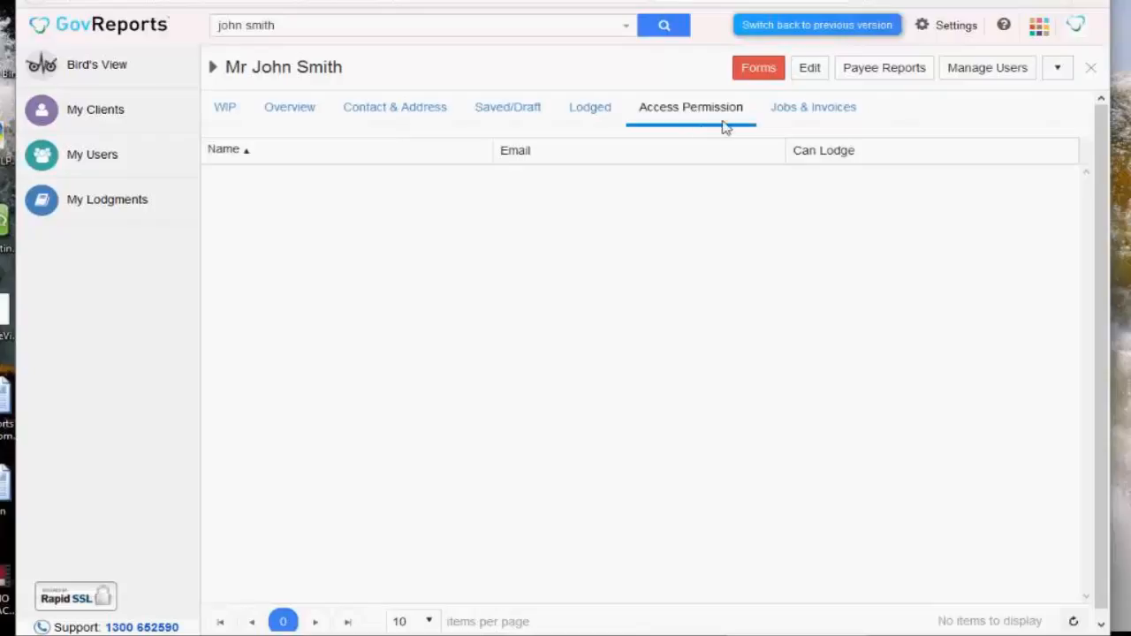
click(803, 114)
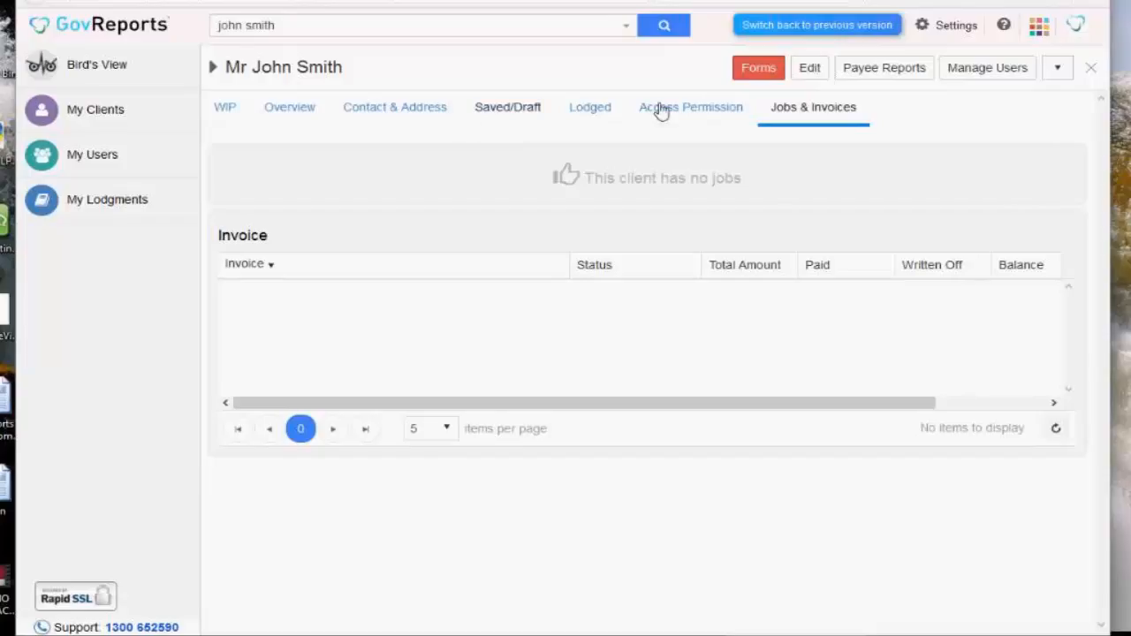
- Open the client's draft Individual Tax Return for 01/07/2014 - 30/06/2015 and look through its Personal Details page
click(758, 70)
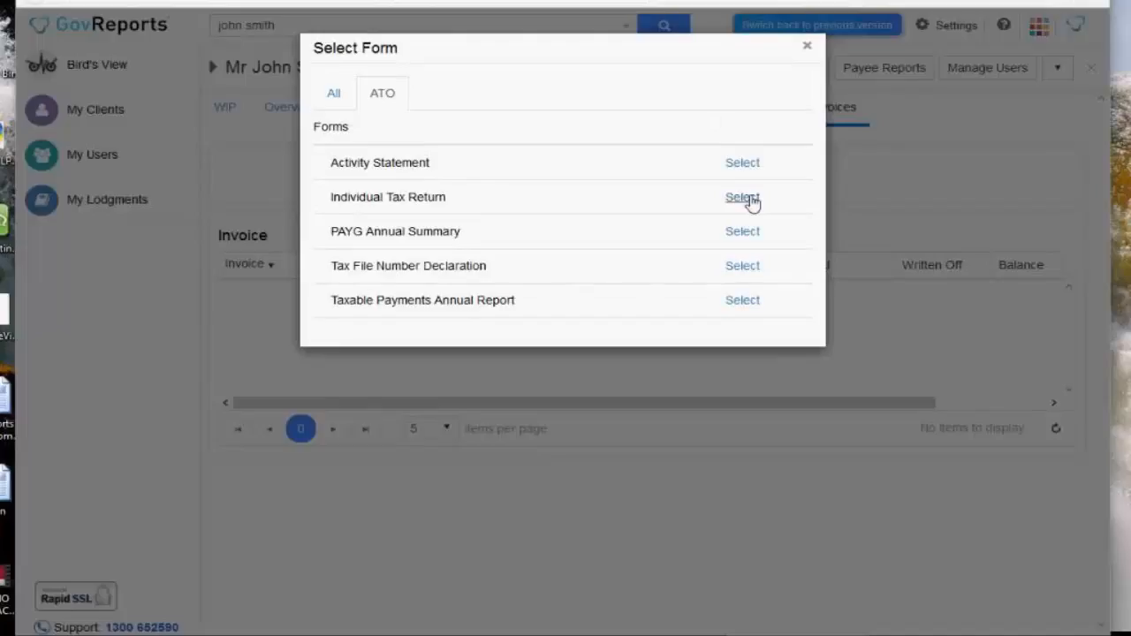
click(742, 198)
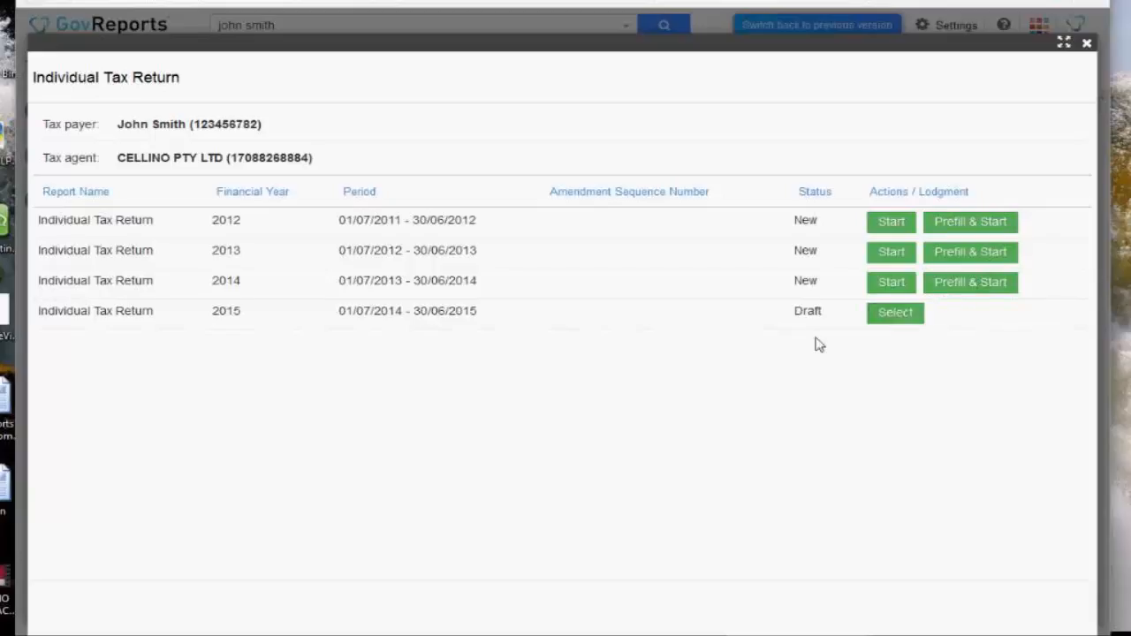
click(897, 314)
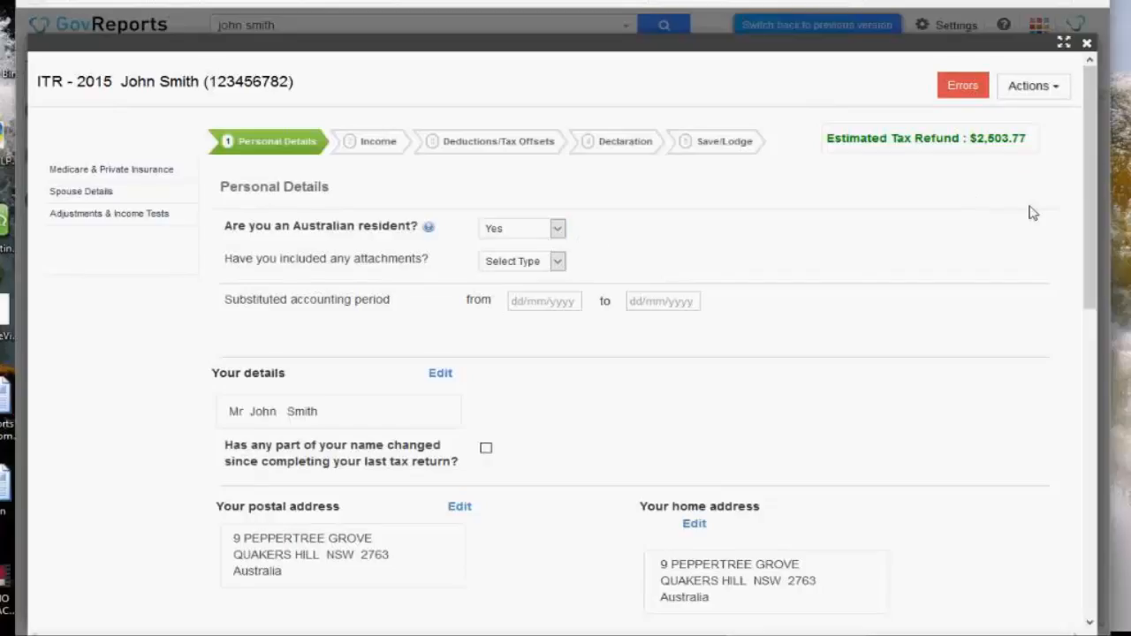
scroll(1089, 200, down, 1)
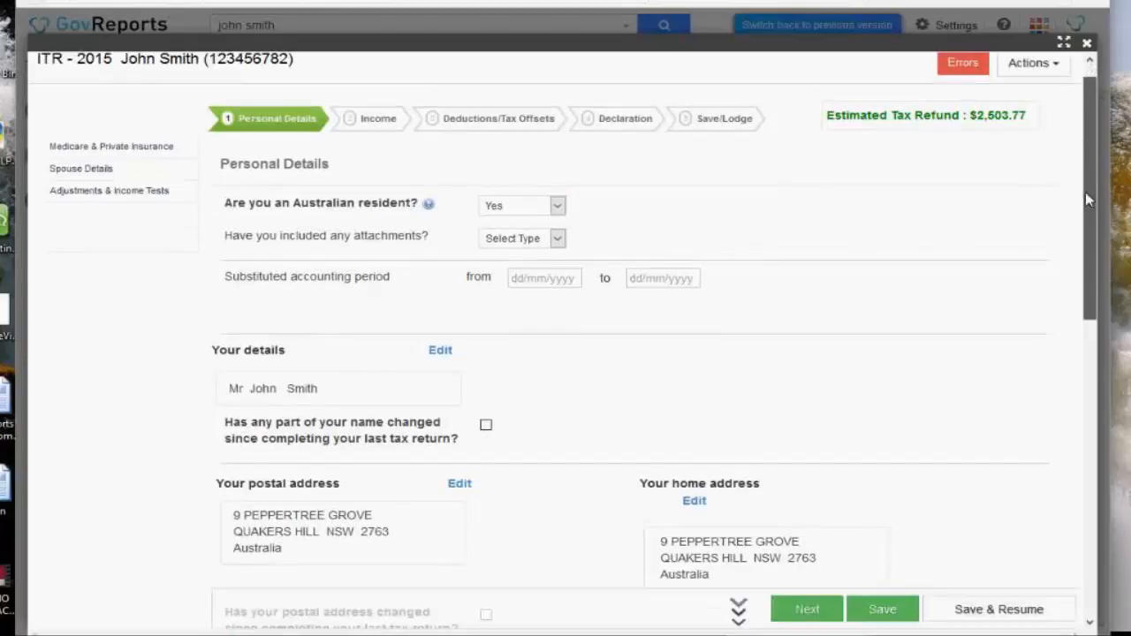
drag(1087, 200, 1129, 192)
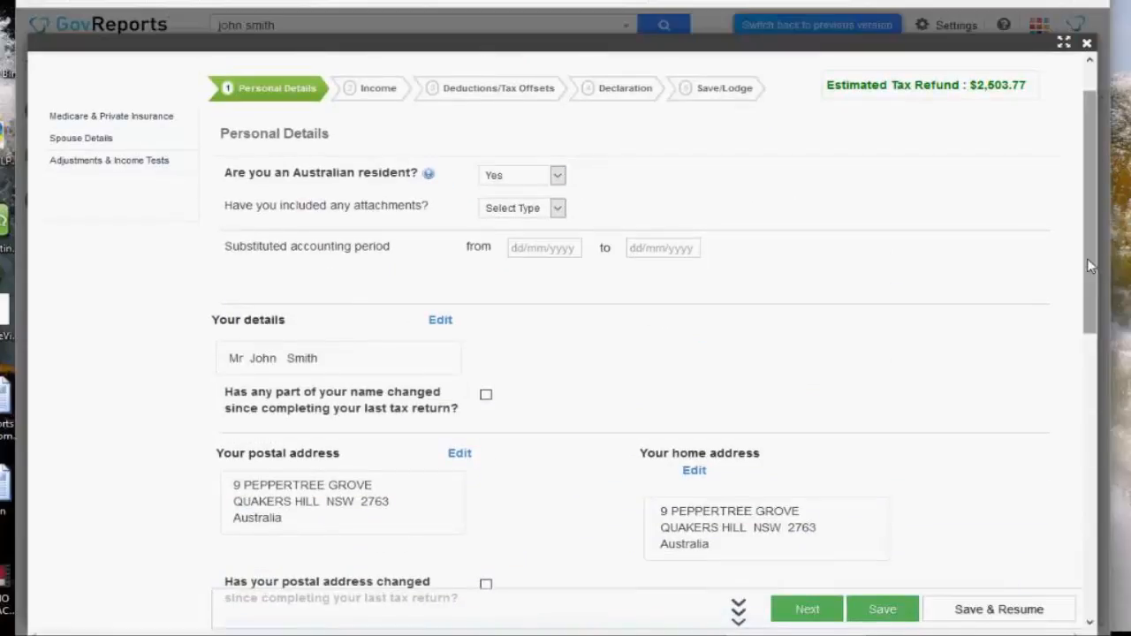
drag(1090, 265, 1100, 216)
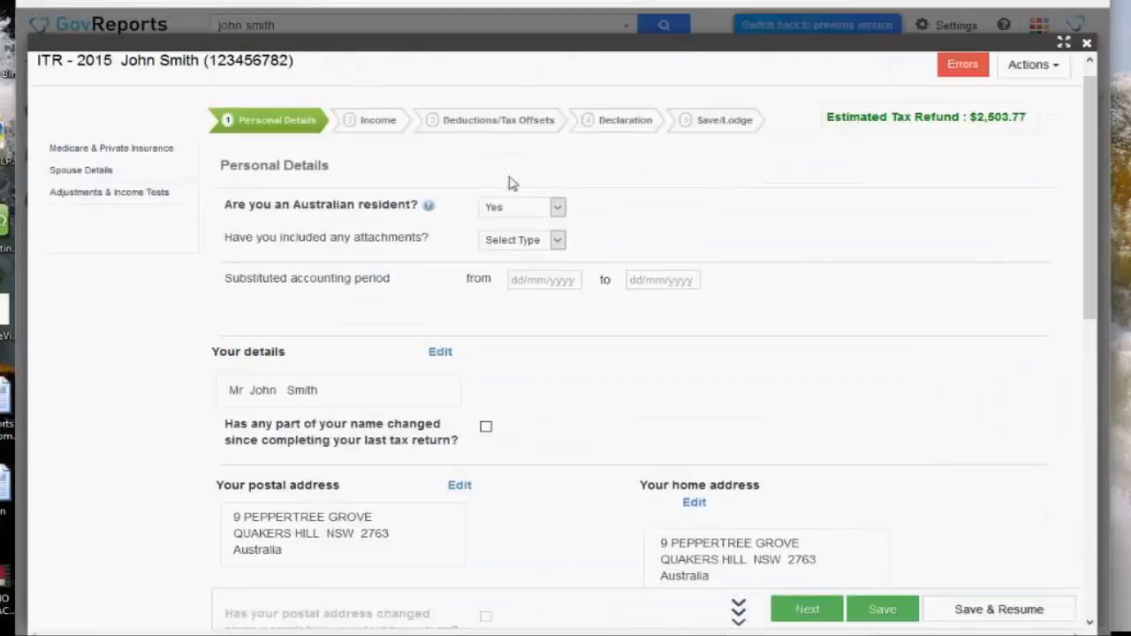
- Review the Medicare & Private Insurance page, covering the private health insurance policy details and the Medicare levy items
click(133, 150)
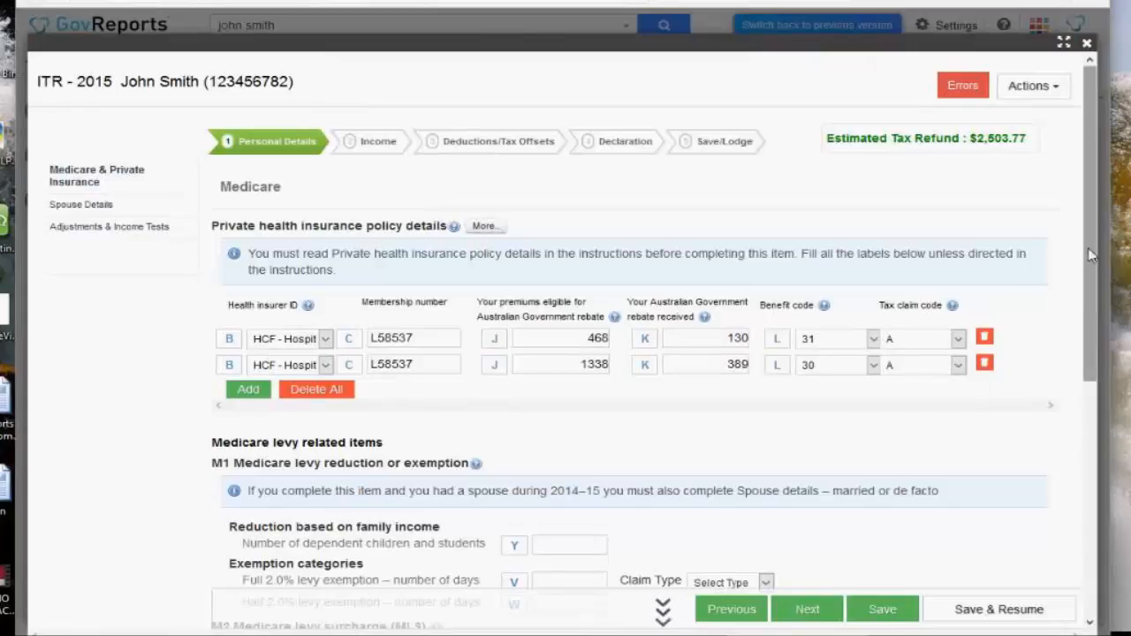
drag(1090, 251, 1091, 256)
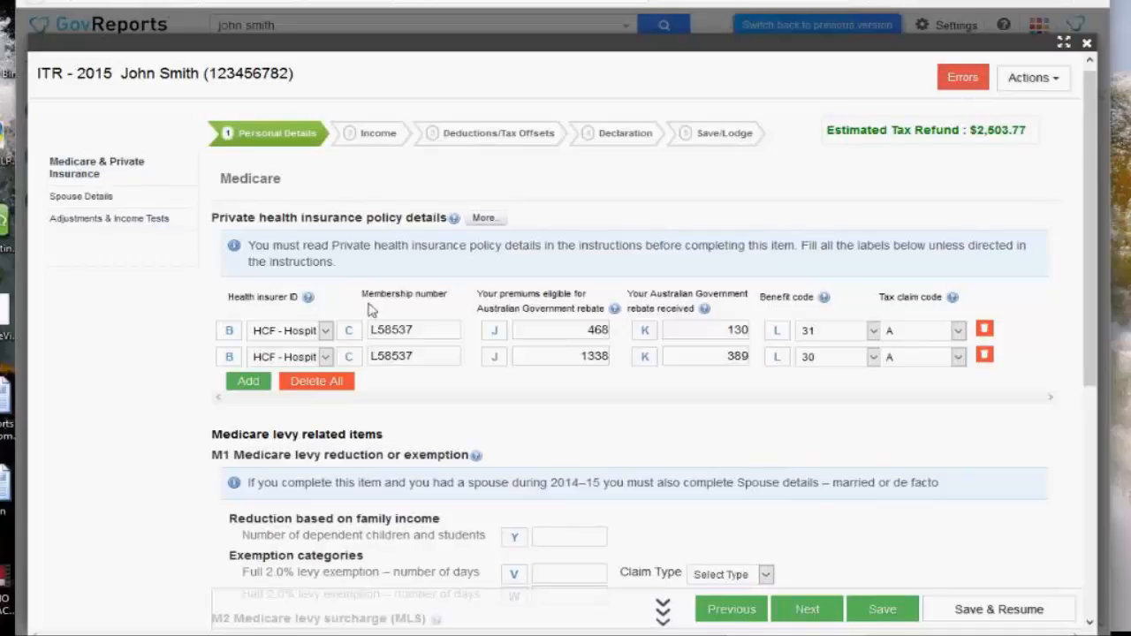
click(440, 332)
click(586, 331)
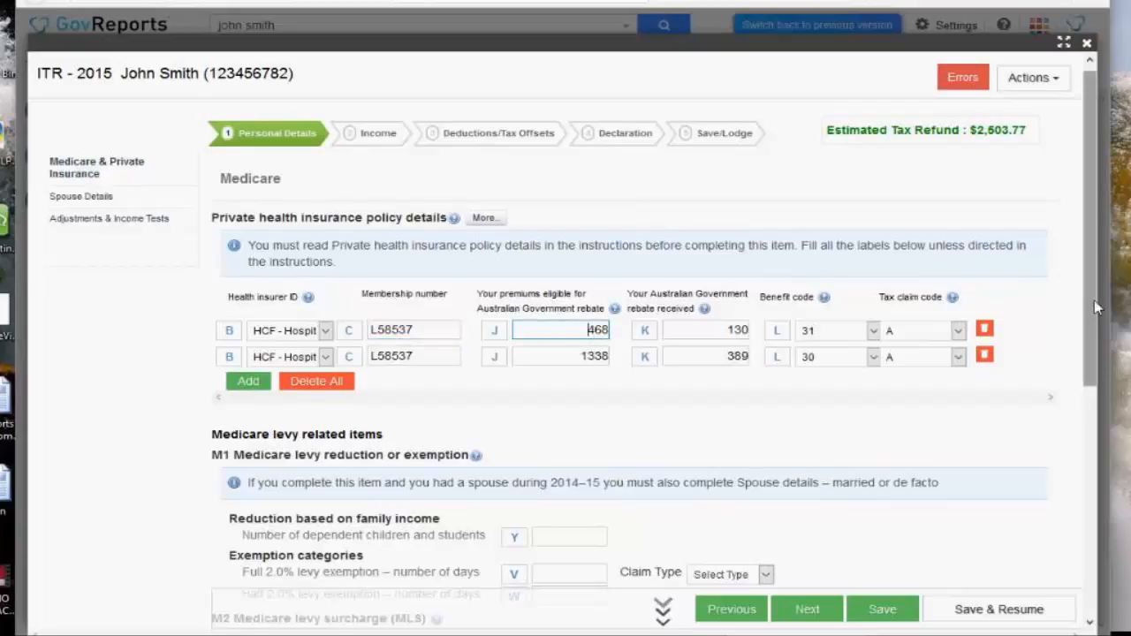
mouse_move(1094, 315)
mouse_down()
mouse_move(1095, 557)
mouse_move(1105, 317)
mouse_up()
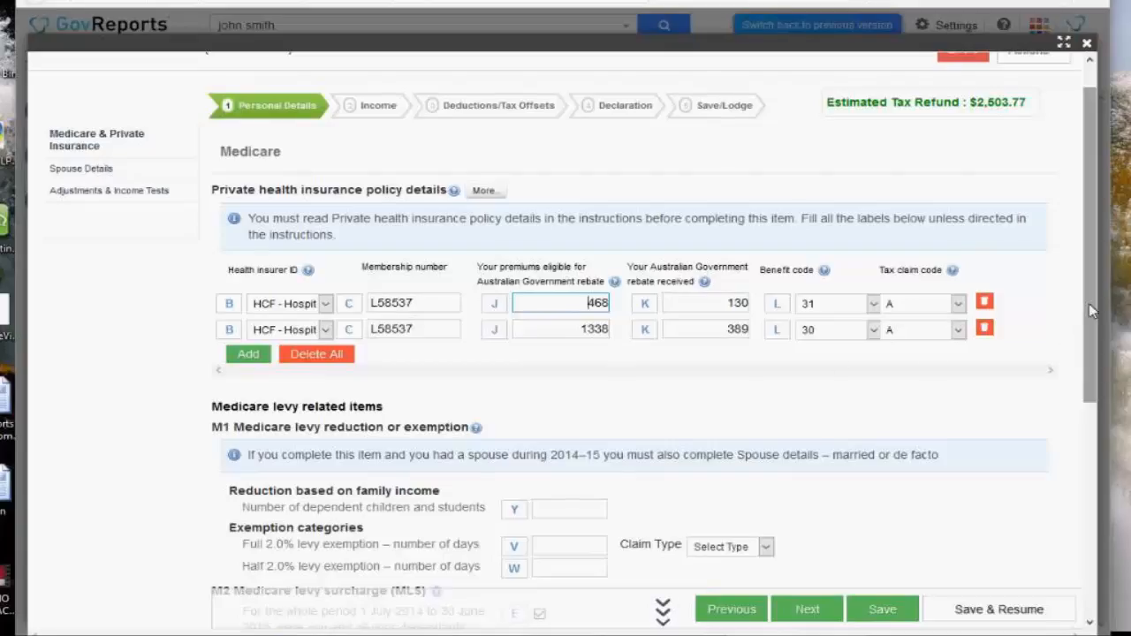
drag(1084, 340, 1078, 524)
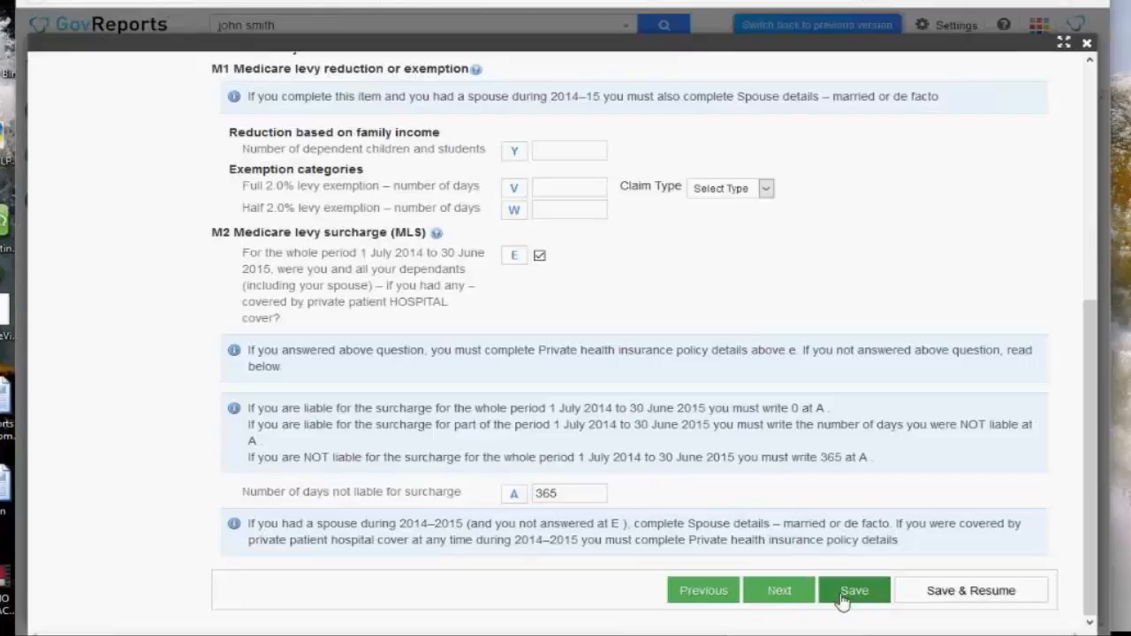
mouse_move(1084, 537)
mouse_down()
mouse_move(1090, 495)
mouse_move(1064, 303)
mouse_up()
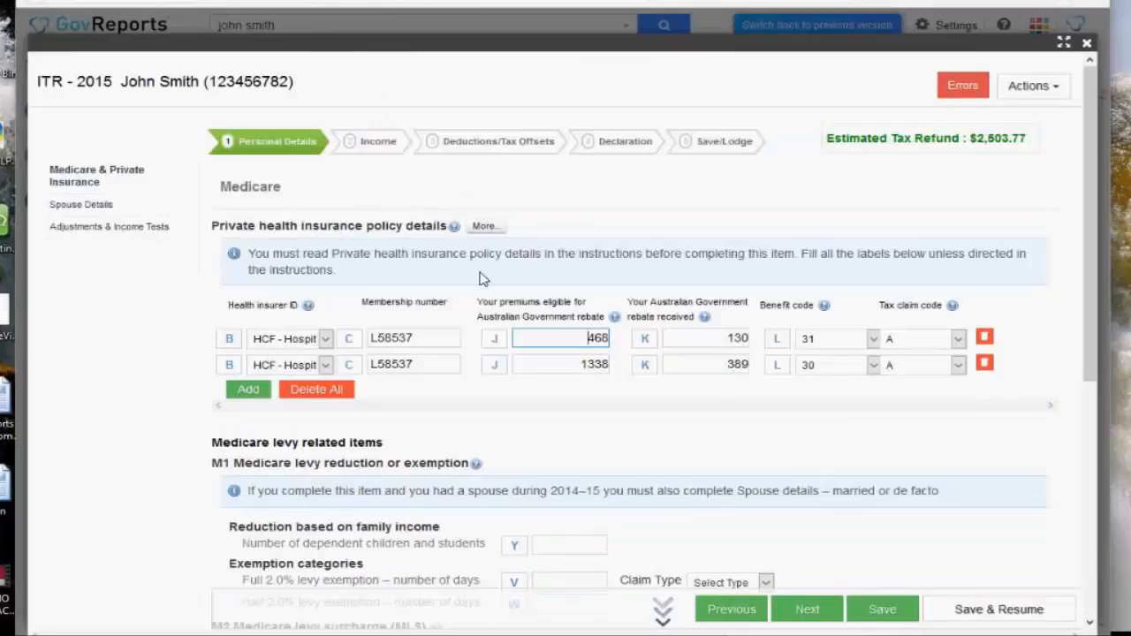
- Review the Spouse Details page of the tax return through to the spouse's income items and save it
click(113, 208)
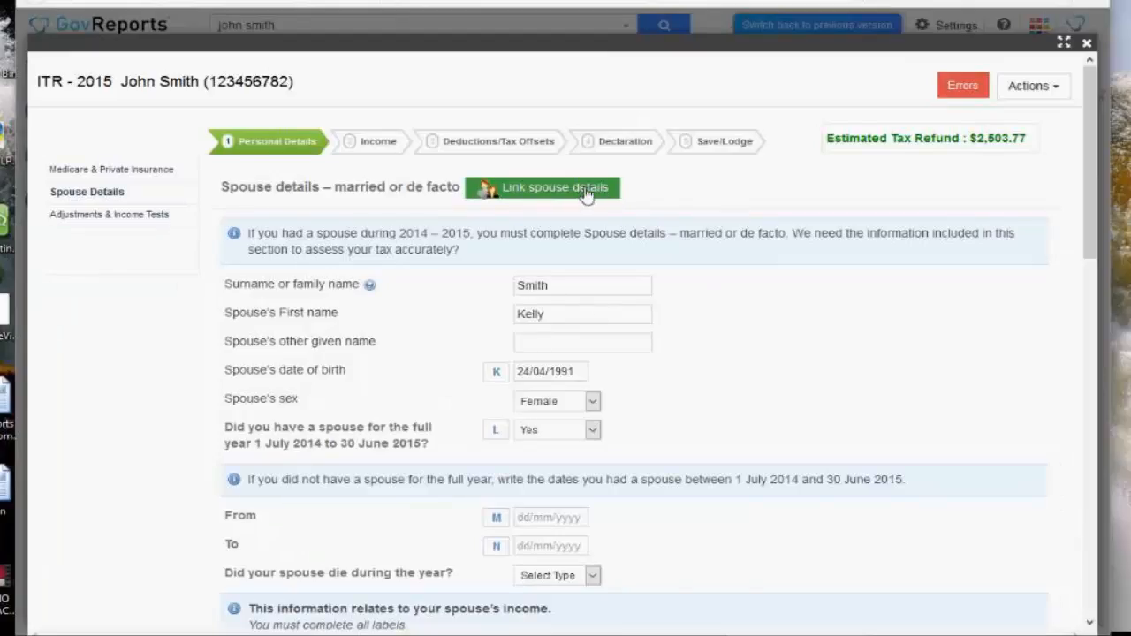
click(582, 294)
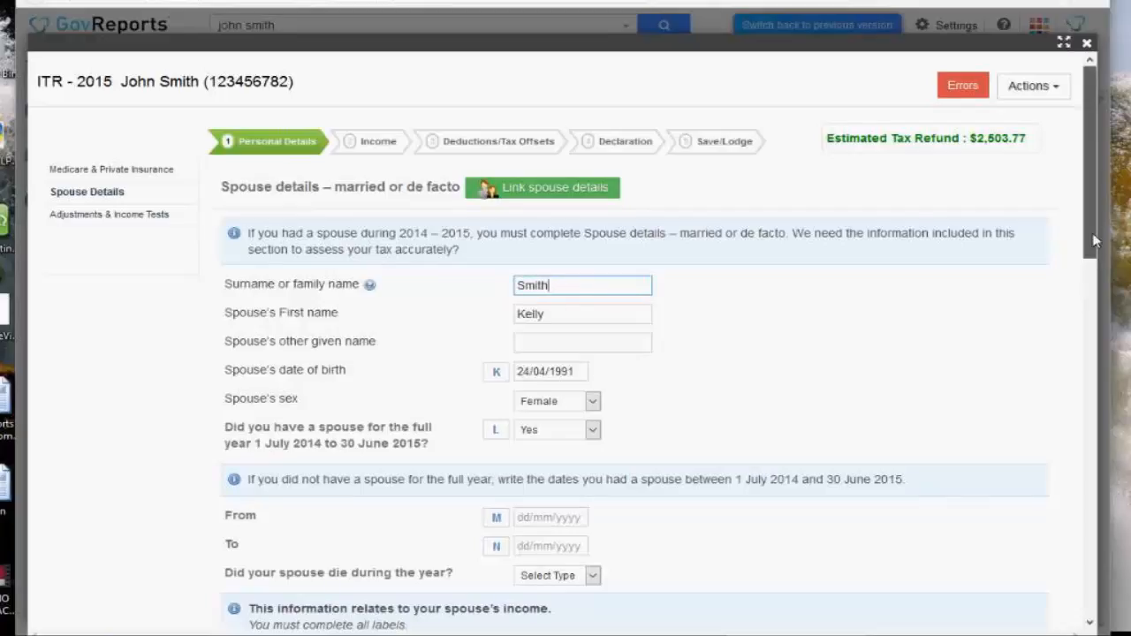
drag(1093, 240, 1091, 303)
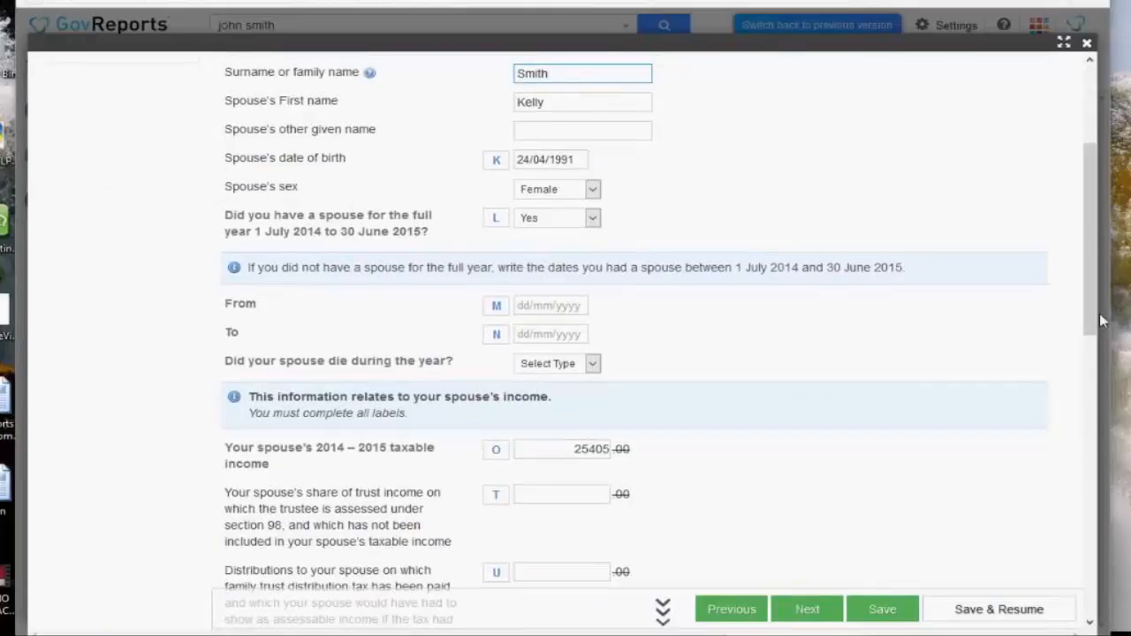
drag(1091, 320, 1086, 623)
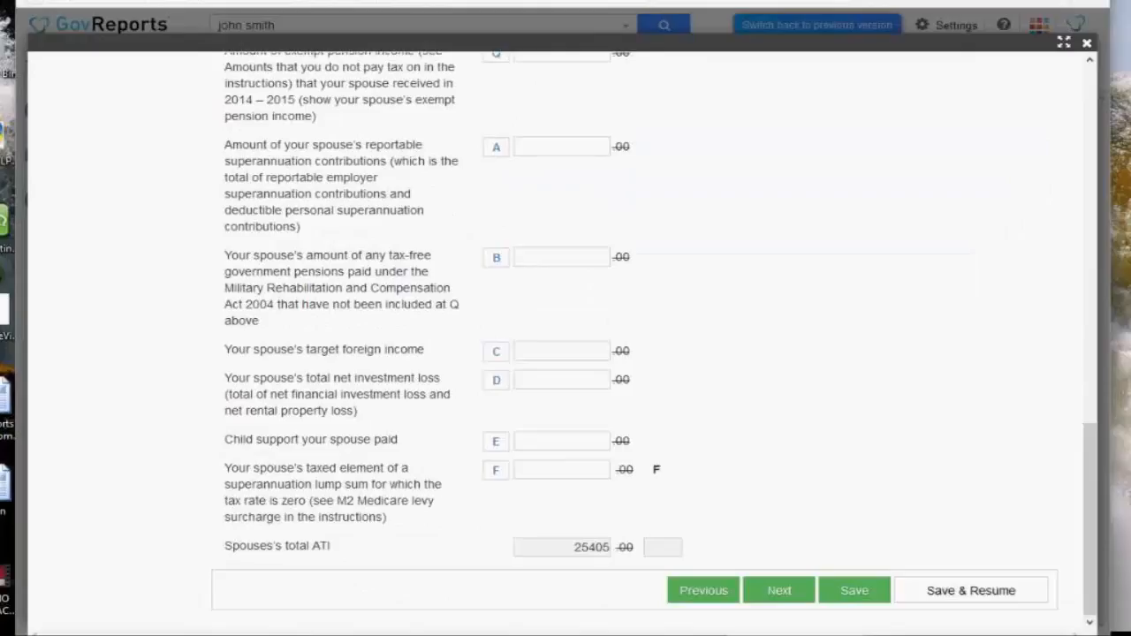
click(861, 599)
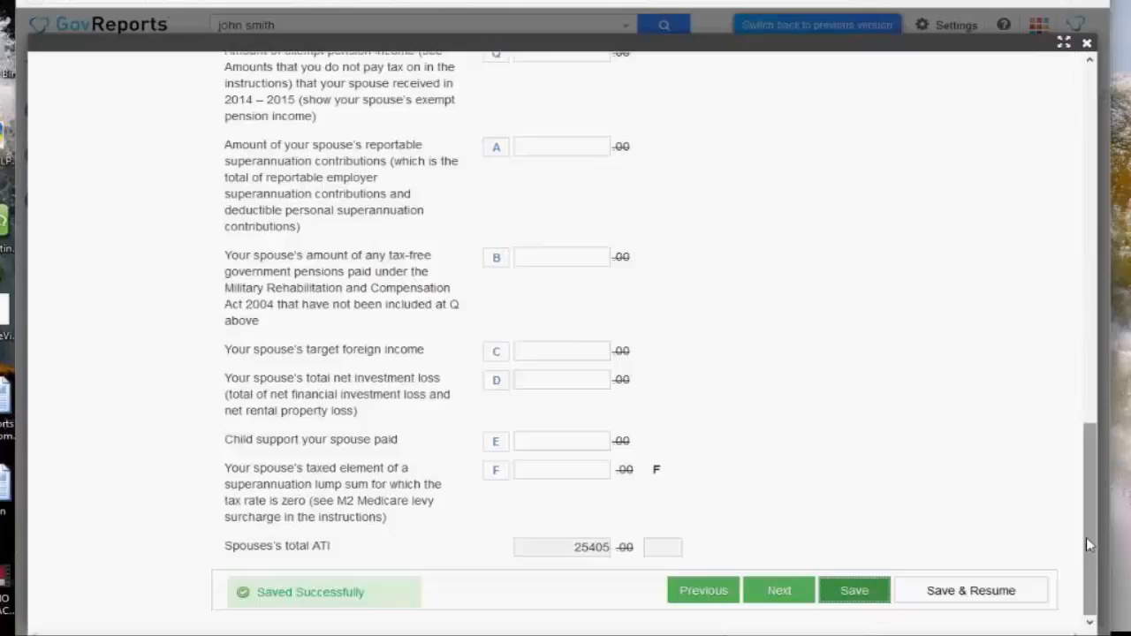
- Open the Income page of the tax return and review its salary or wages, allowances and employer lump sum payment items
scroll(1076, 495, up, 1)
scroll(1076, 475, up, 7)
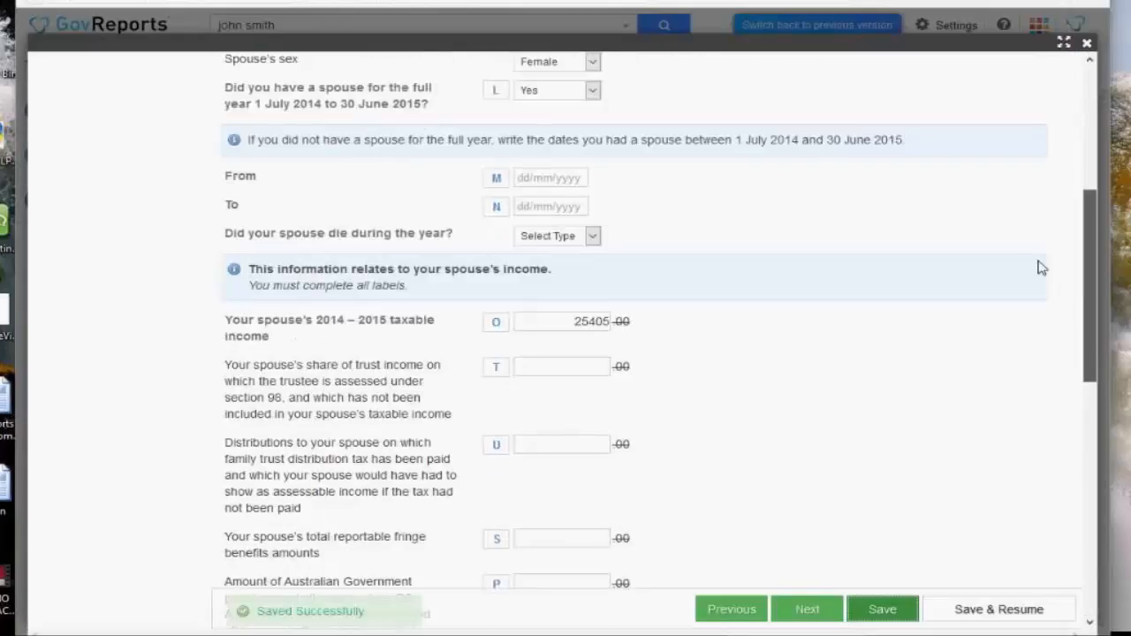
scroll(1041, 268, up, 4)
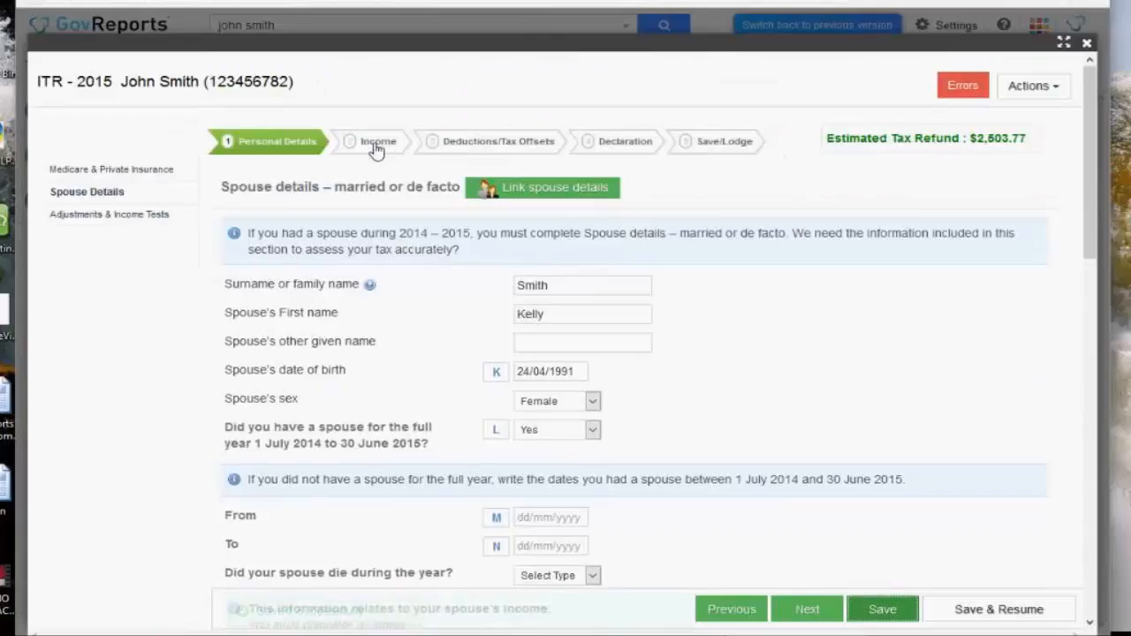
click(387, 147)
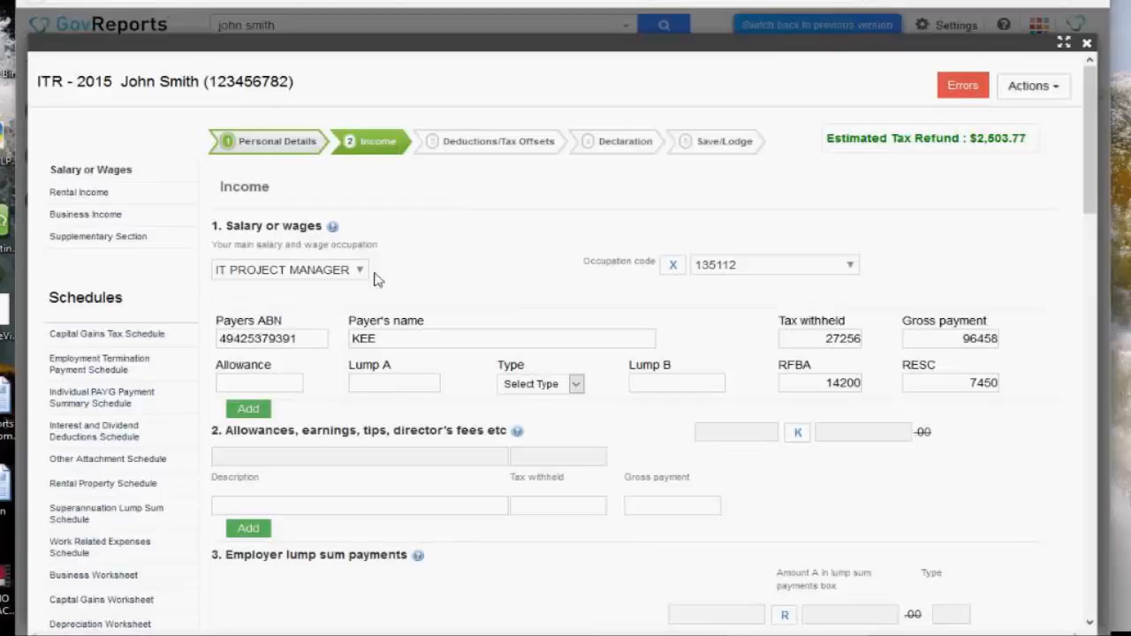
click(316, 345)
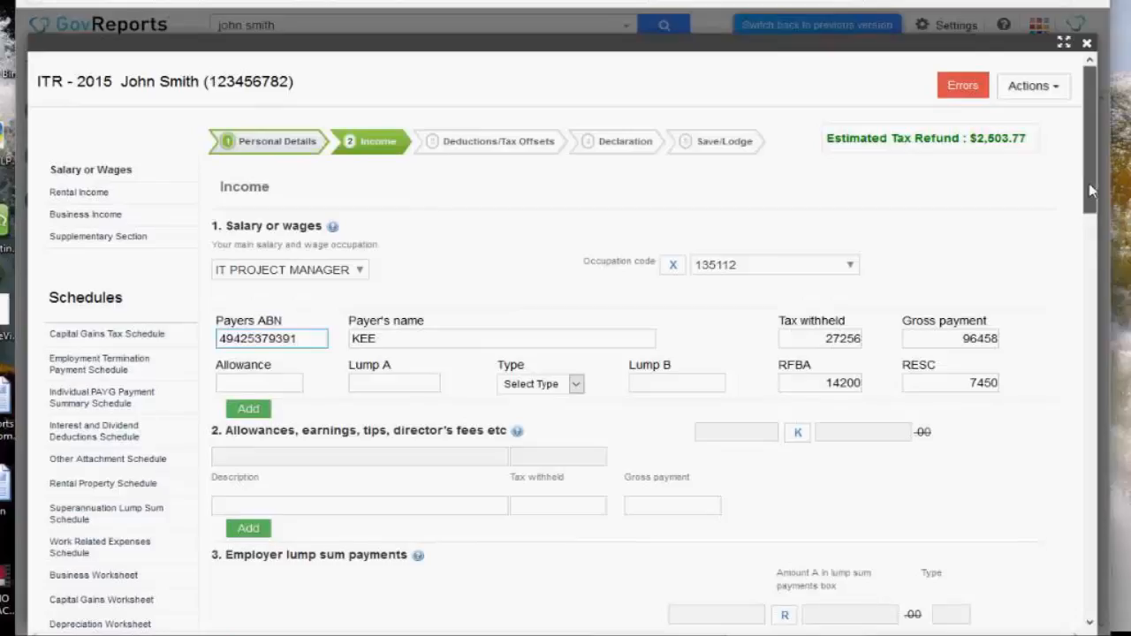
scroll(1092, 192, down, 1)
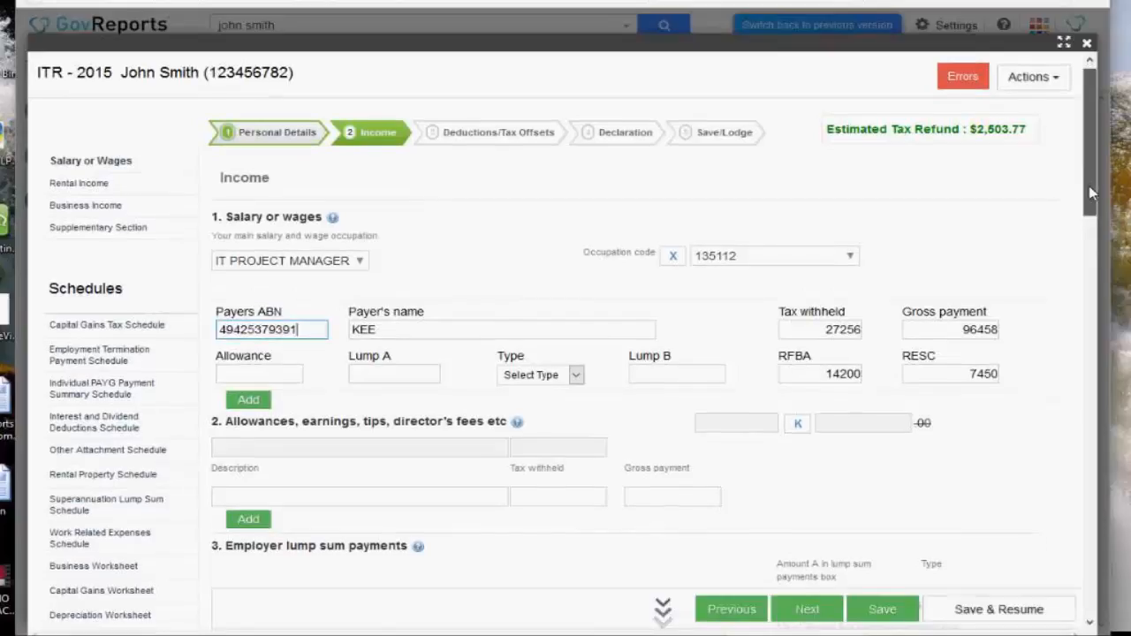
drag(1091, 192, 1093, 242)
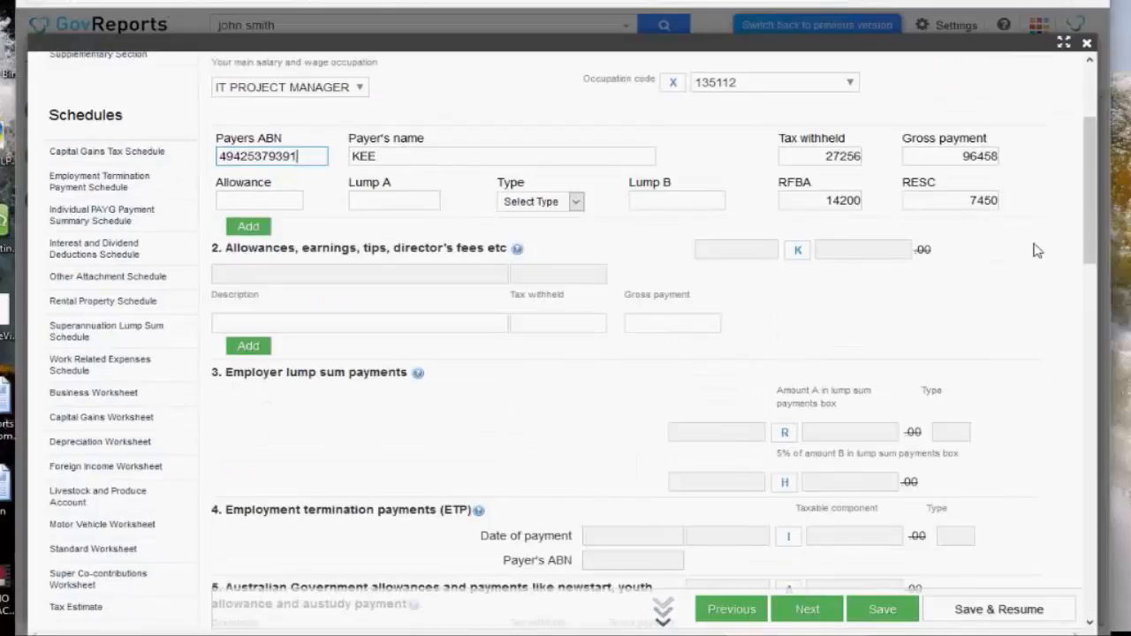
click(762, 254)
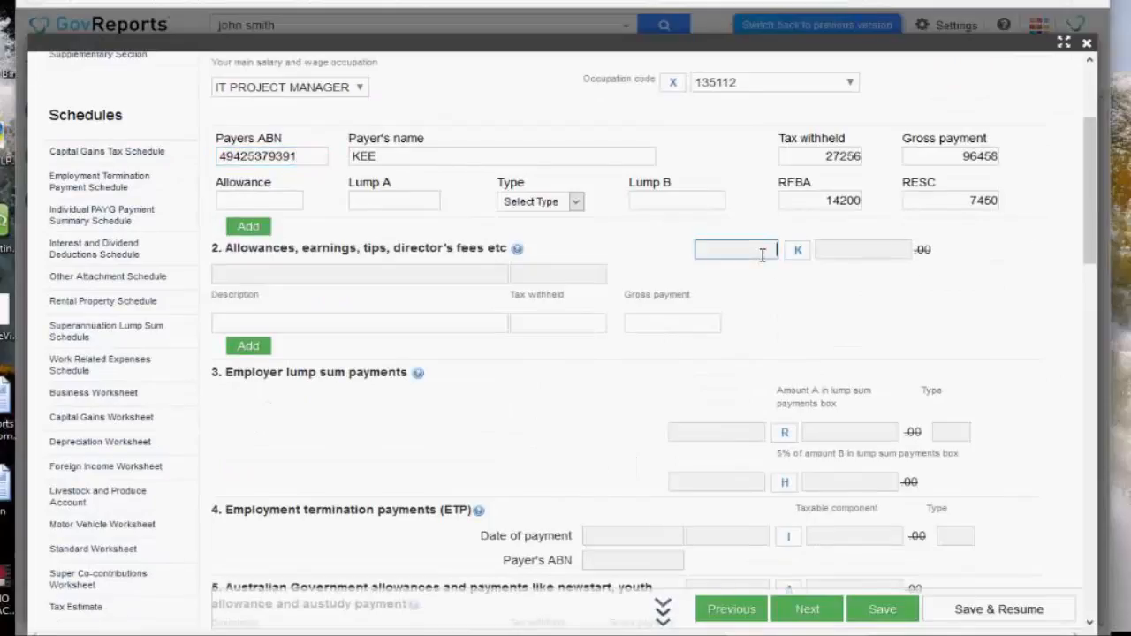
click(847, 255)
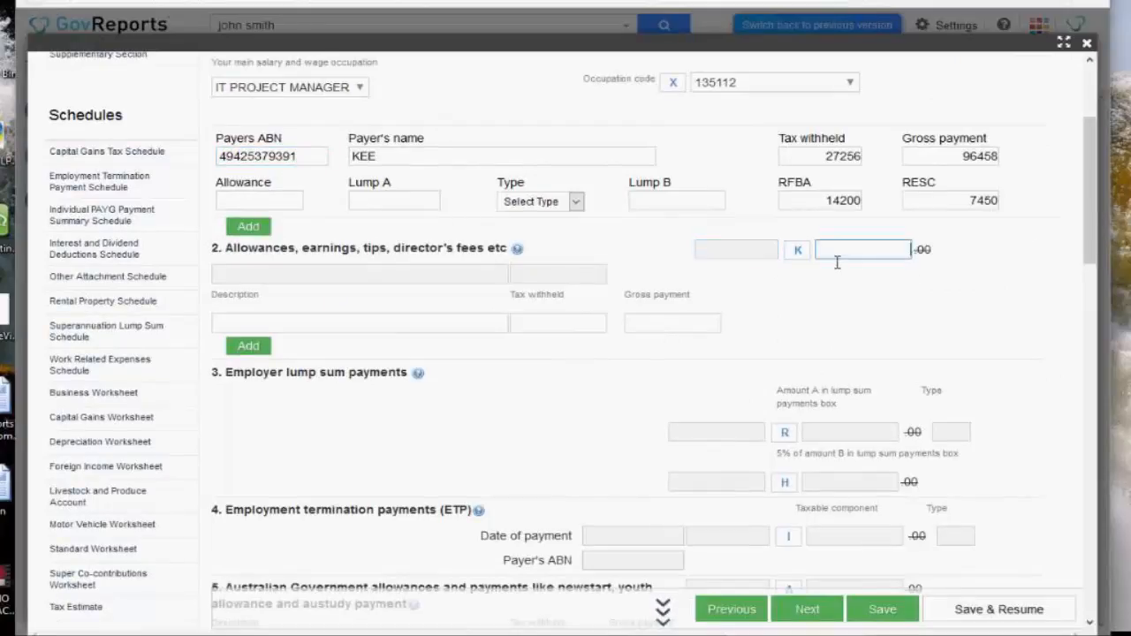
click(752, 254)
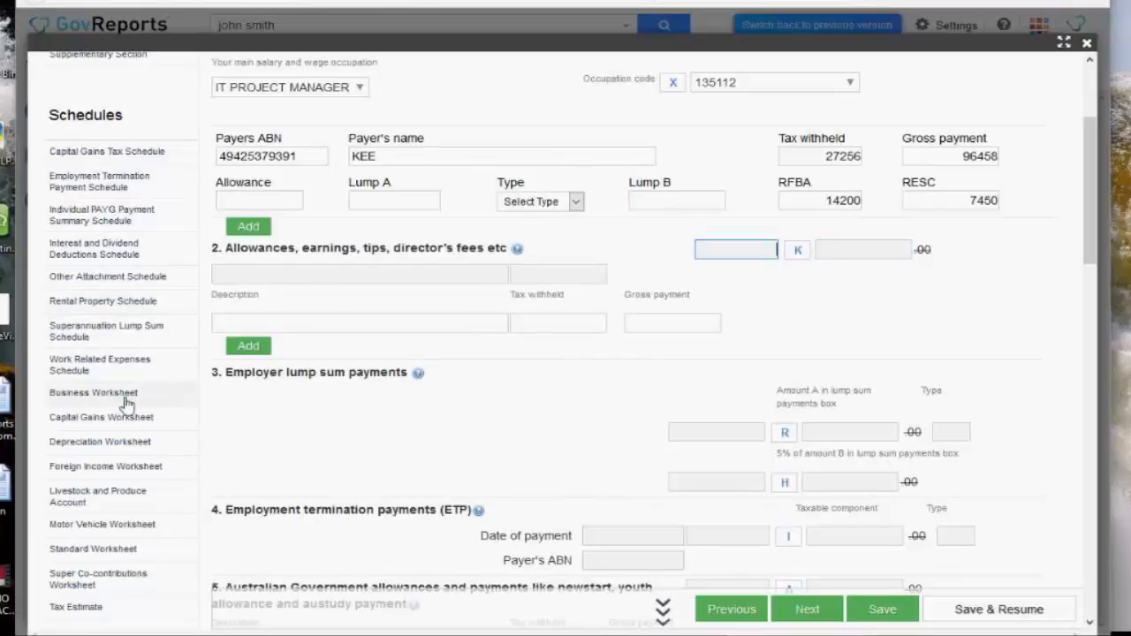
- Open the existing rental property statement from the Rental Property Schedule and review its property details and ownership rows, including the selectable owners
click(136, 307)
click(136, 307)
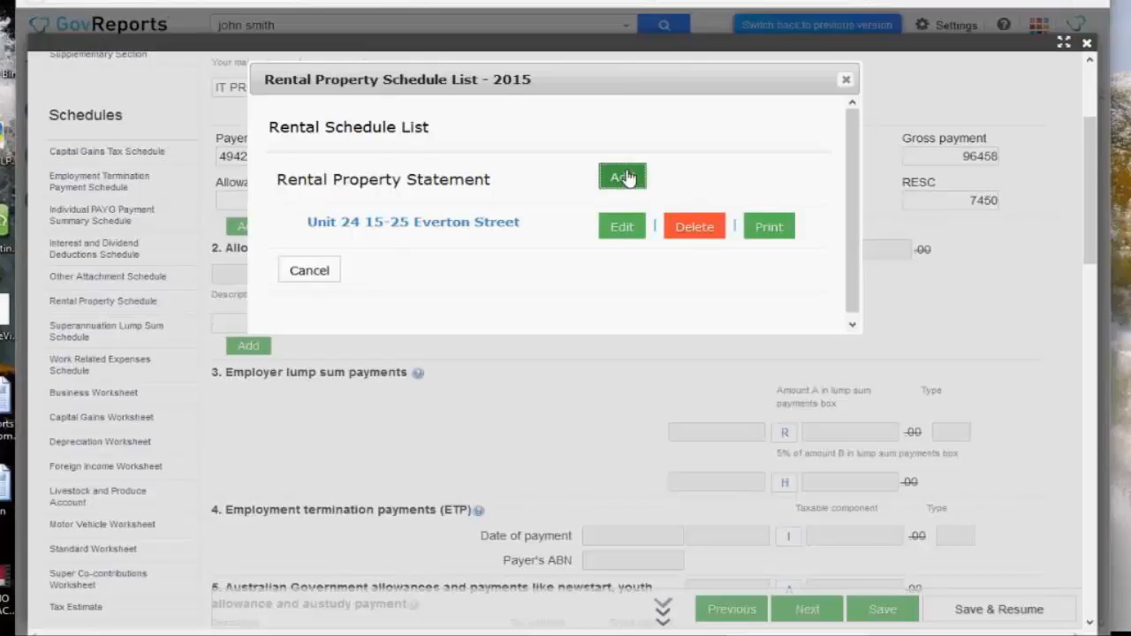
click(624, 232)
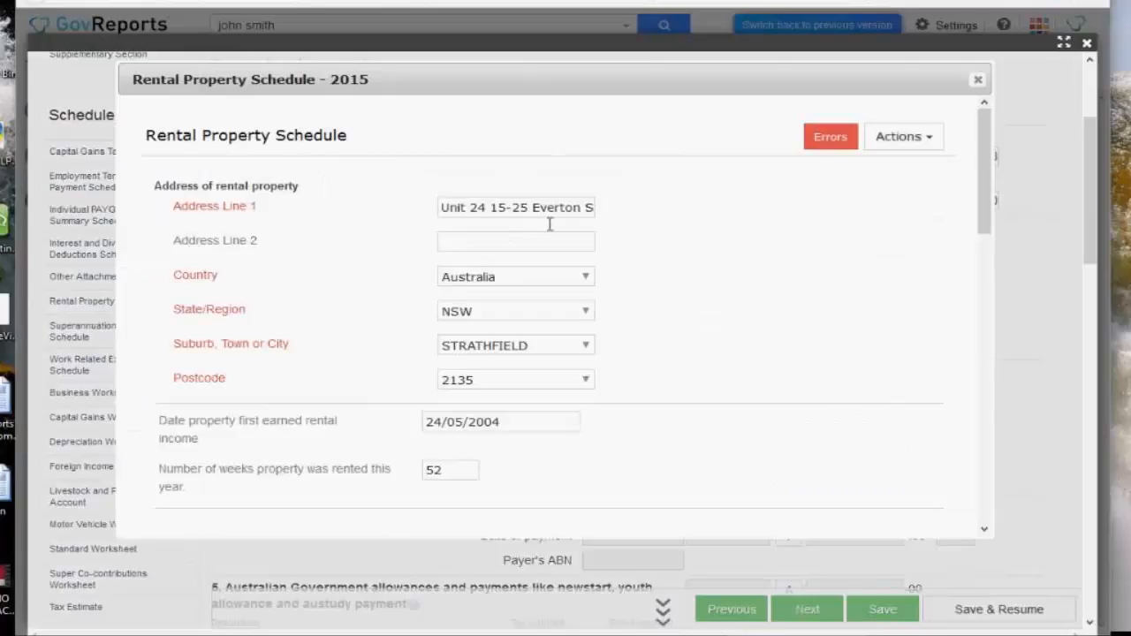
scroll(980, 195, down, 1)
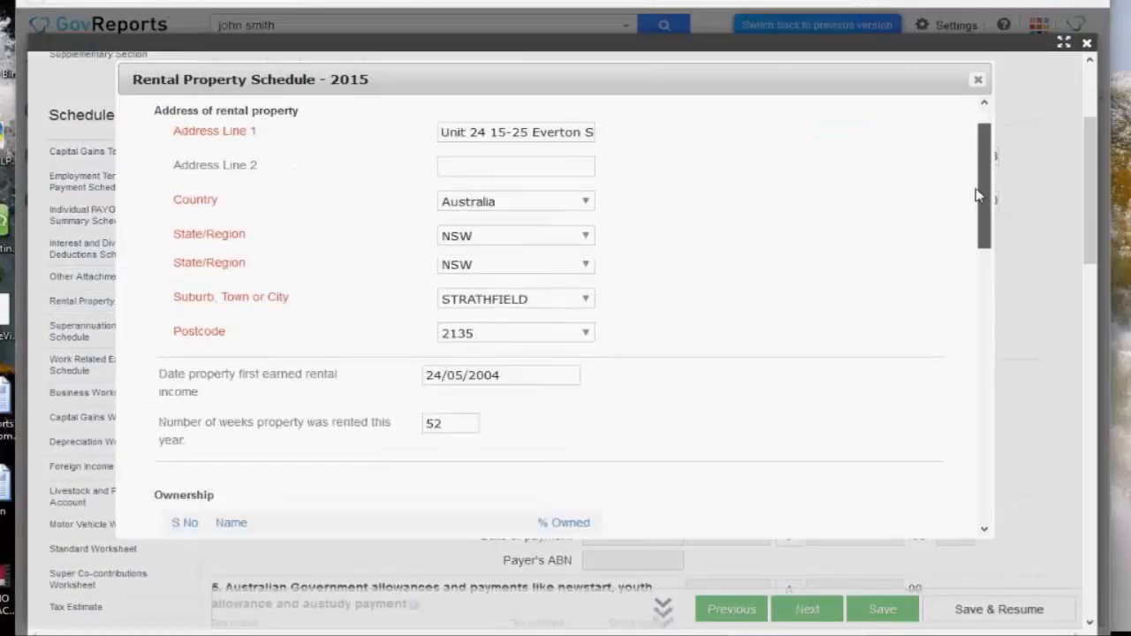
scroll(980, 194, down, 4)
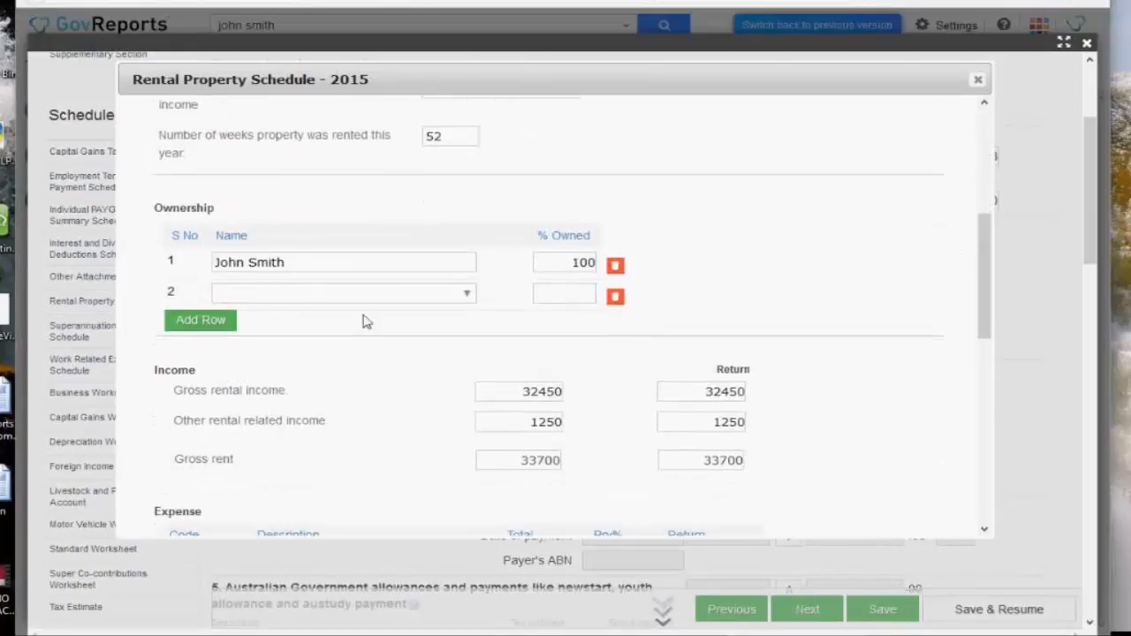
click(258, 299)
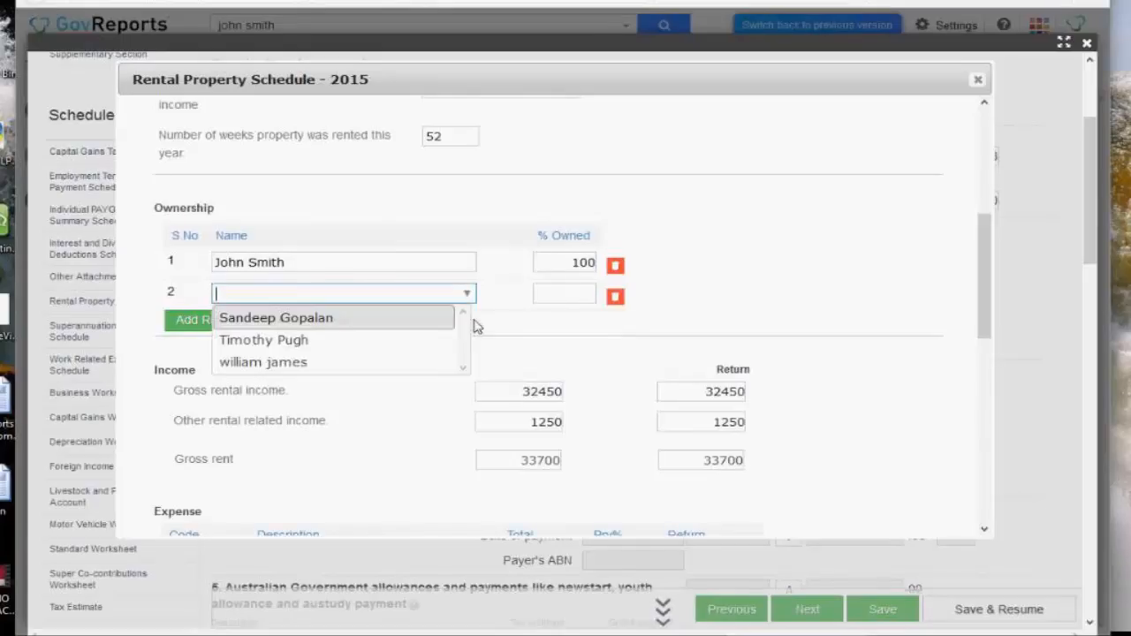
click(905, 275)
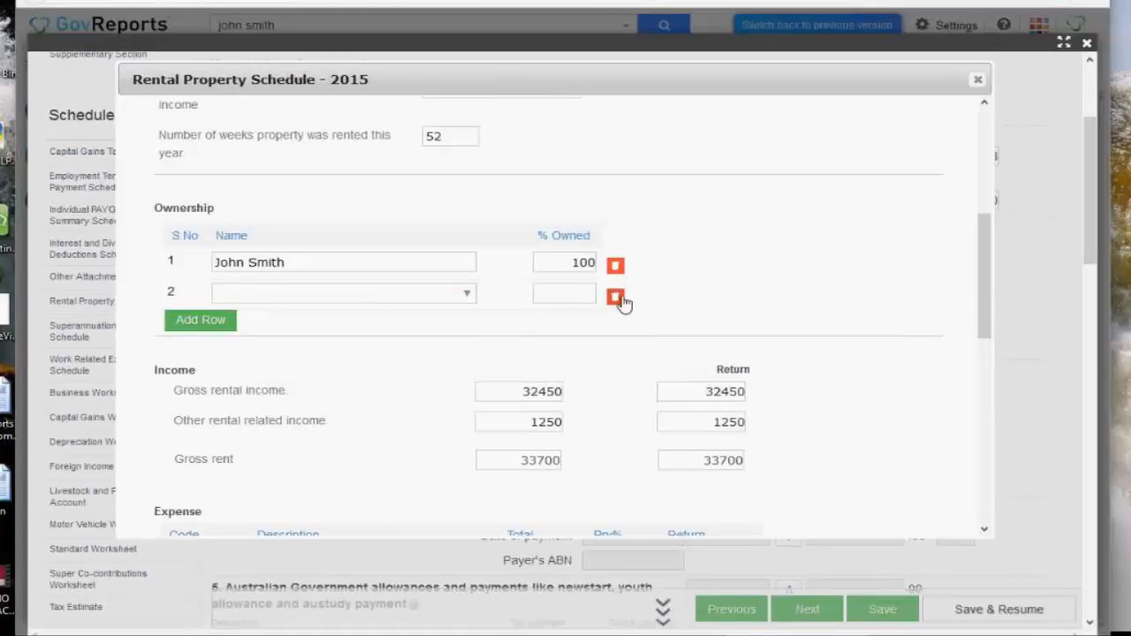
- Review the rental property's income, itemised expenses and net rent in the schedule
drag(984, 292, 983, 327)
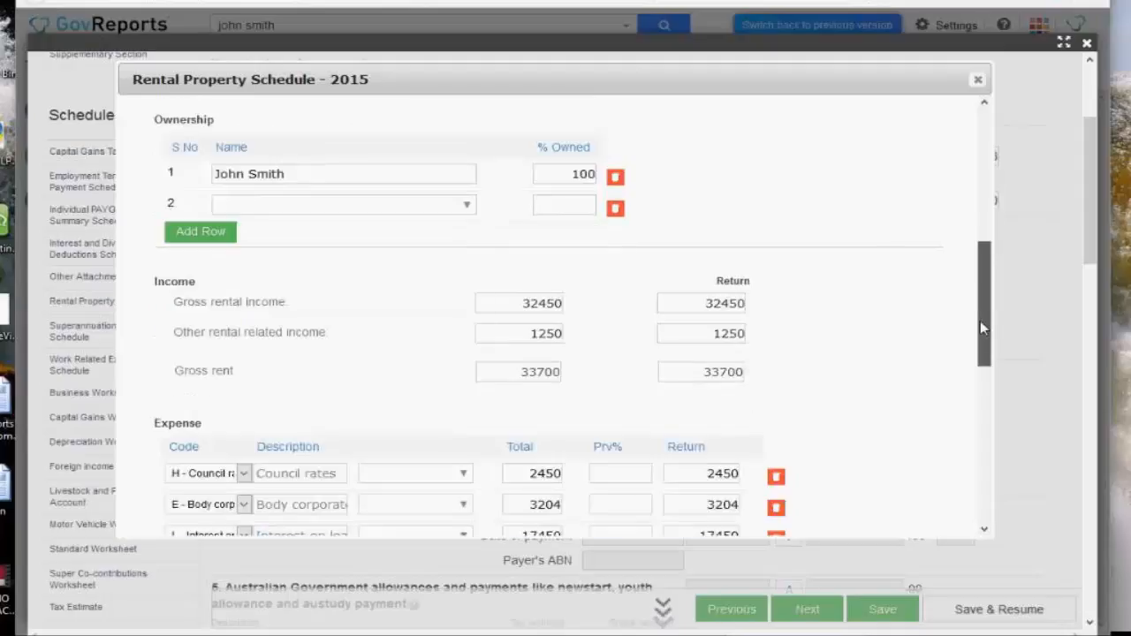
scroll(980, 329, down, 3)
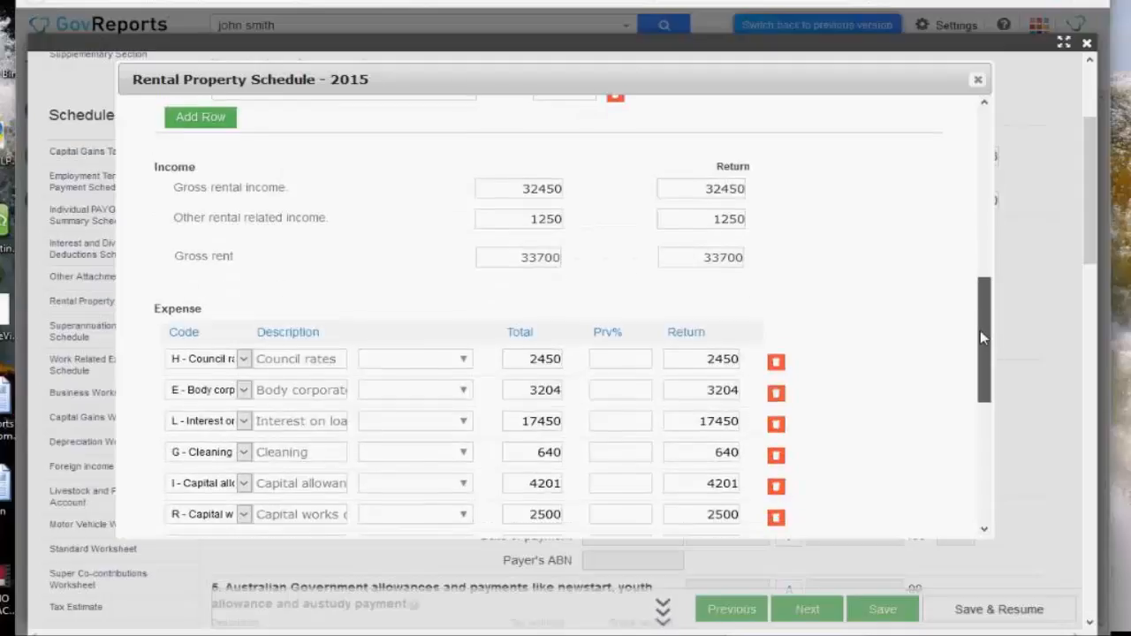
drag(980, 348, 434, 369)
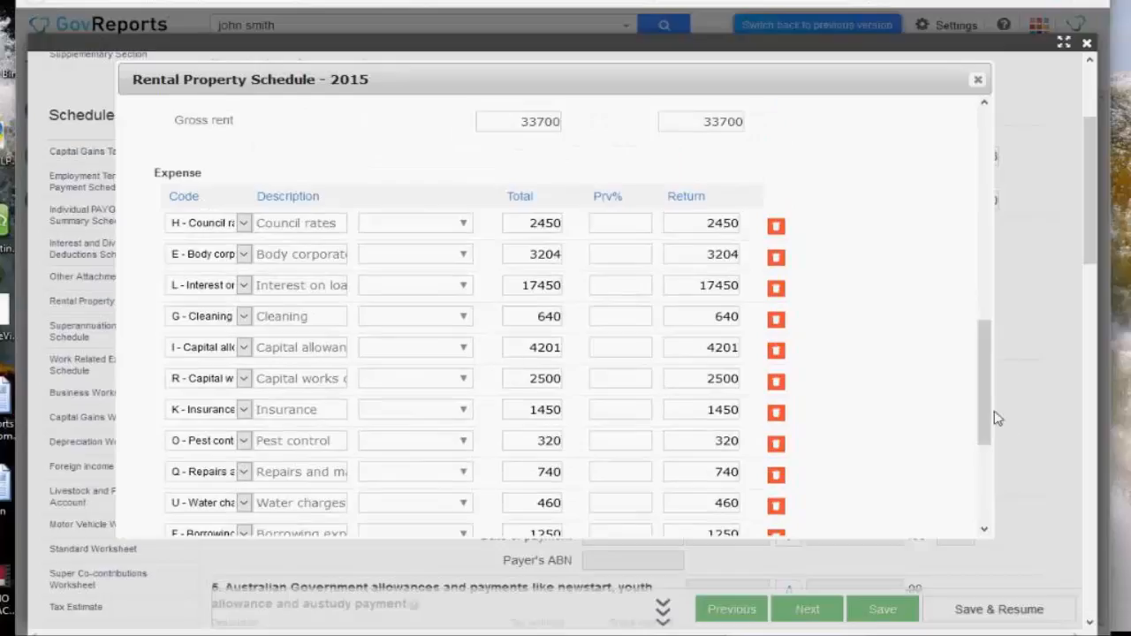
drag(988, 405, 993, 474)
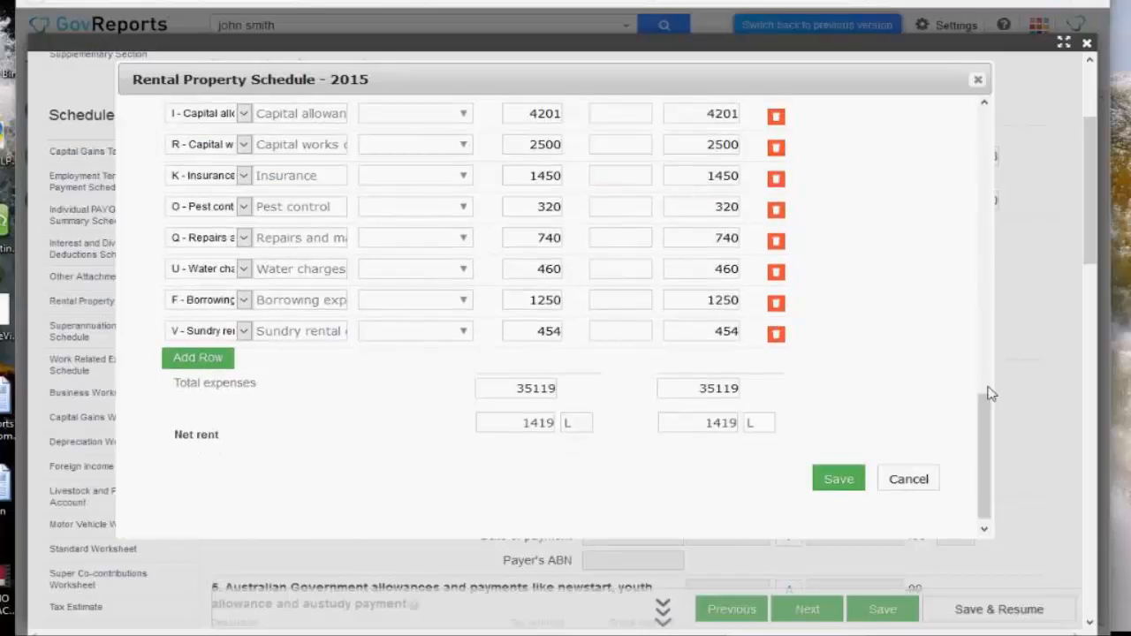
scroll(916, 371, up, 3)
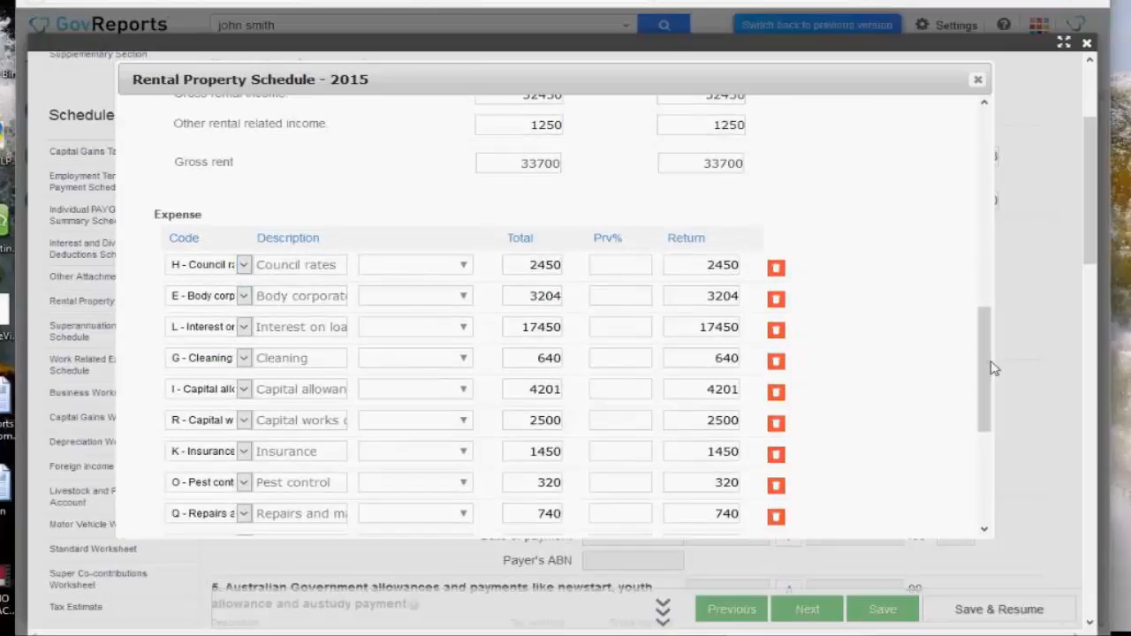
scroll(988, 456, down, 3)
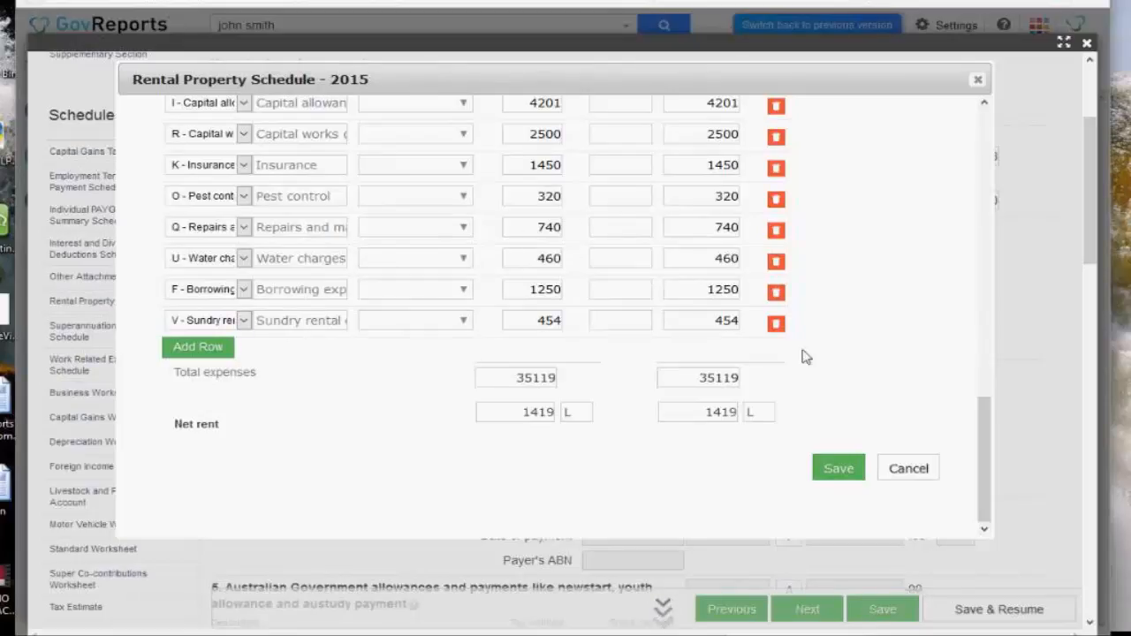
- Save the Rental Property Schedule and close it to return to the Income page
click(840, 467)
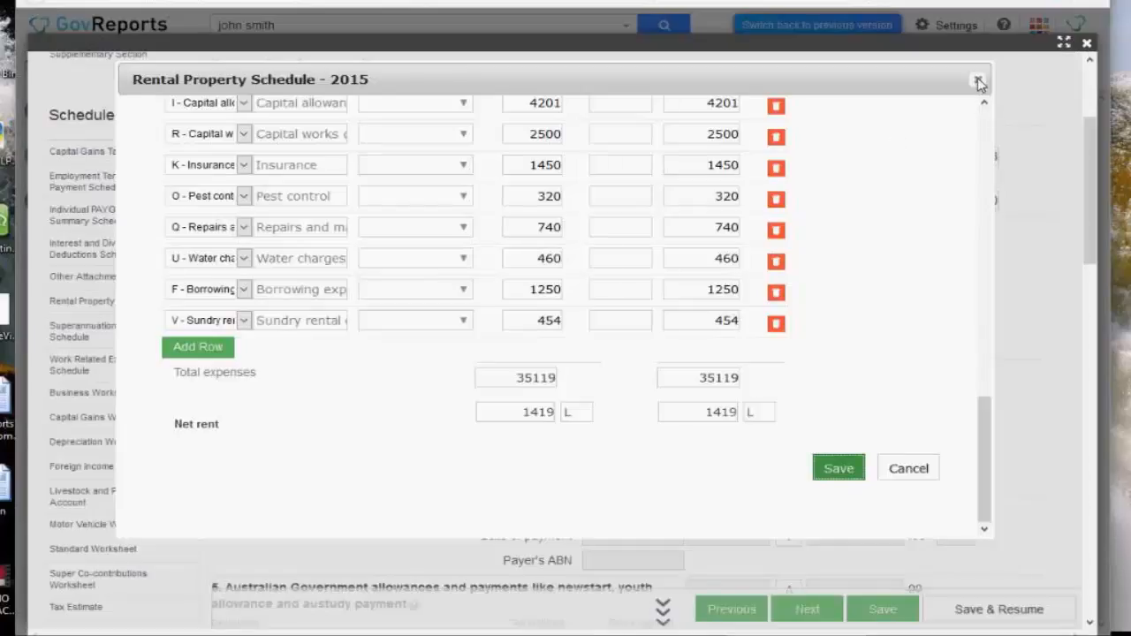
scroll(981, 84, up, 2)
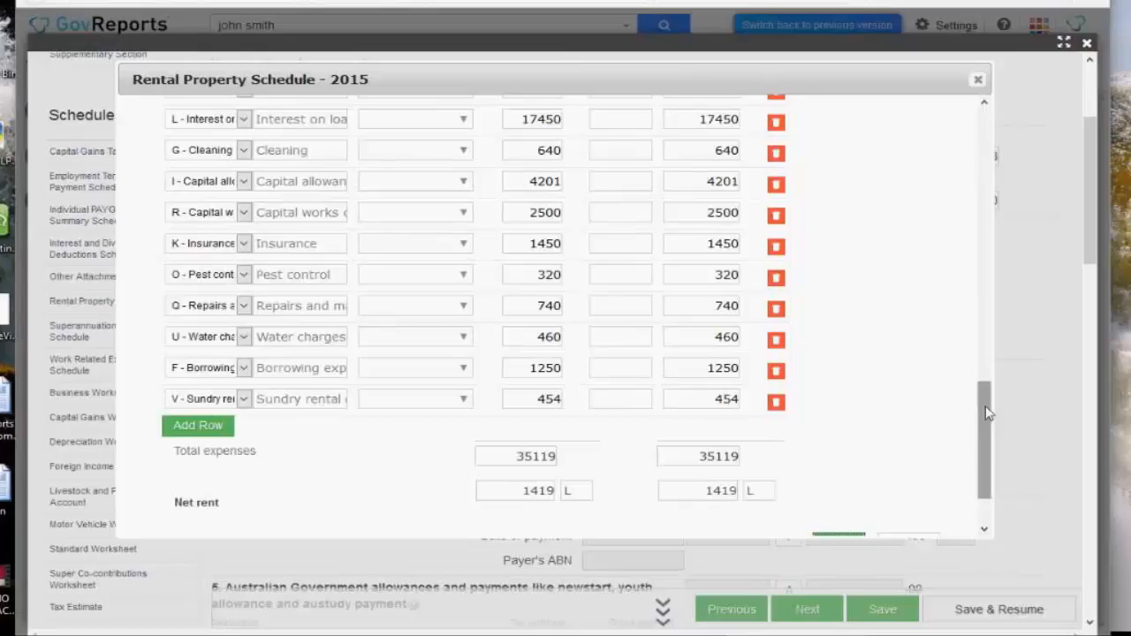
scroll(983, 470, down, 2)
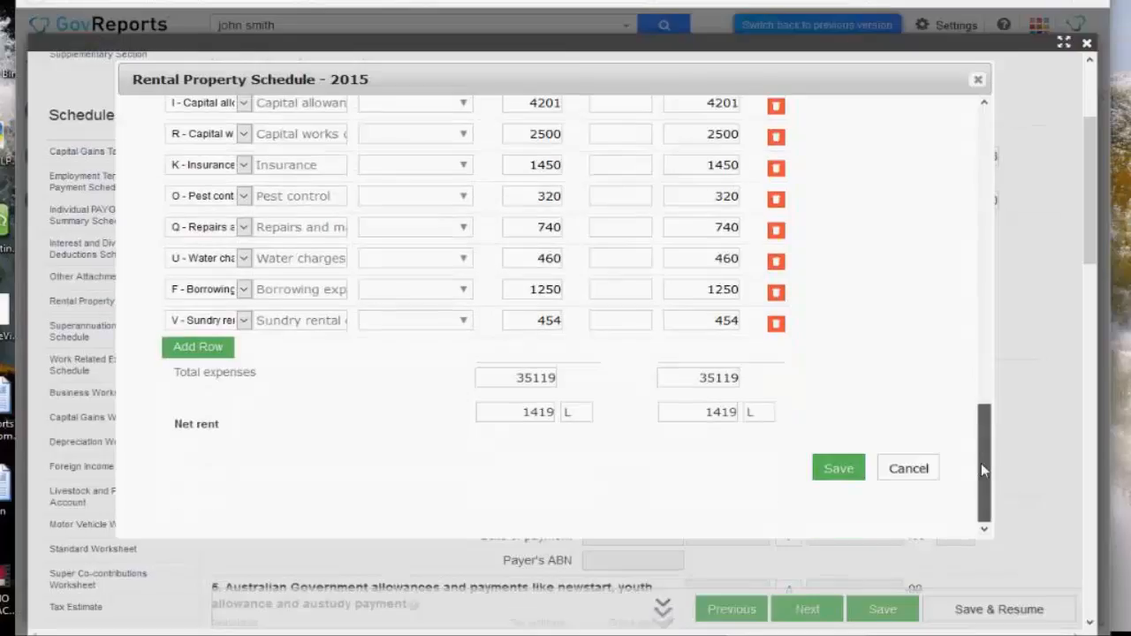
click(847, 466)
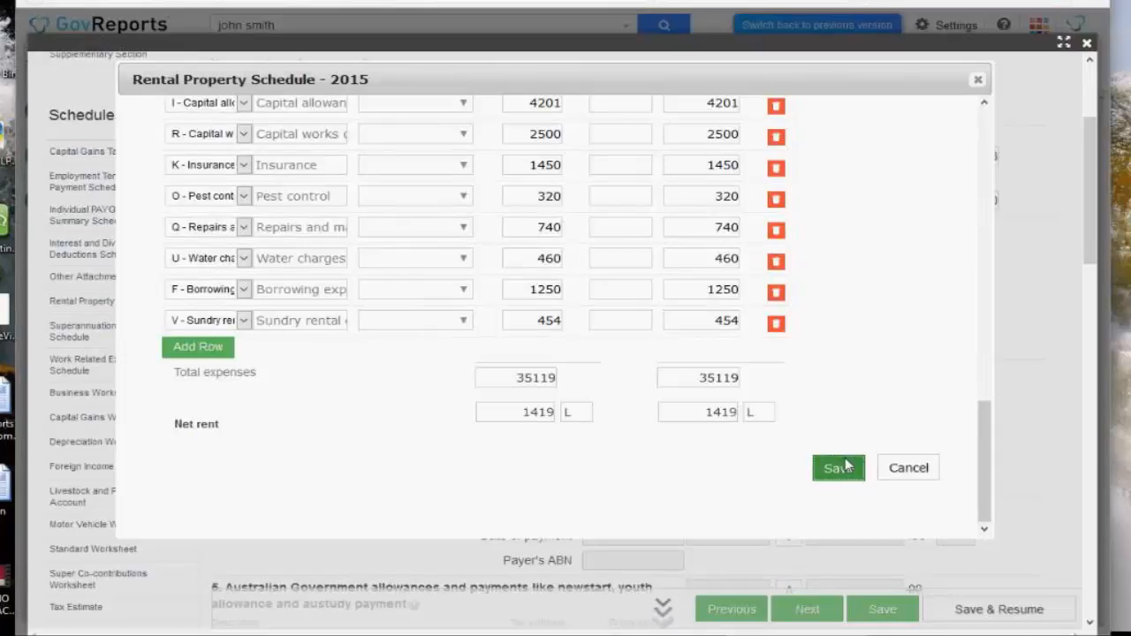
click(845, 465)
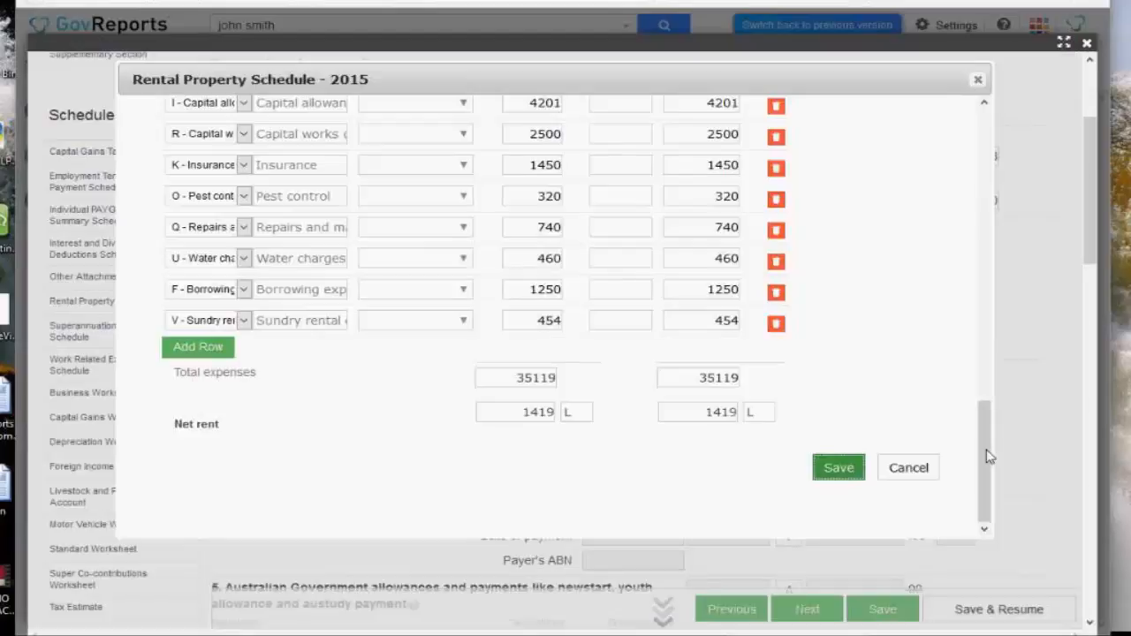
scroll(987, 457, up, 1)
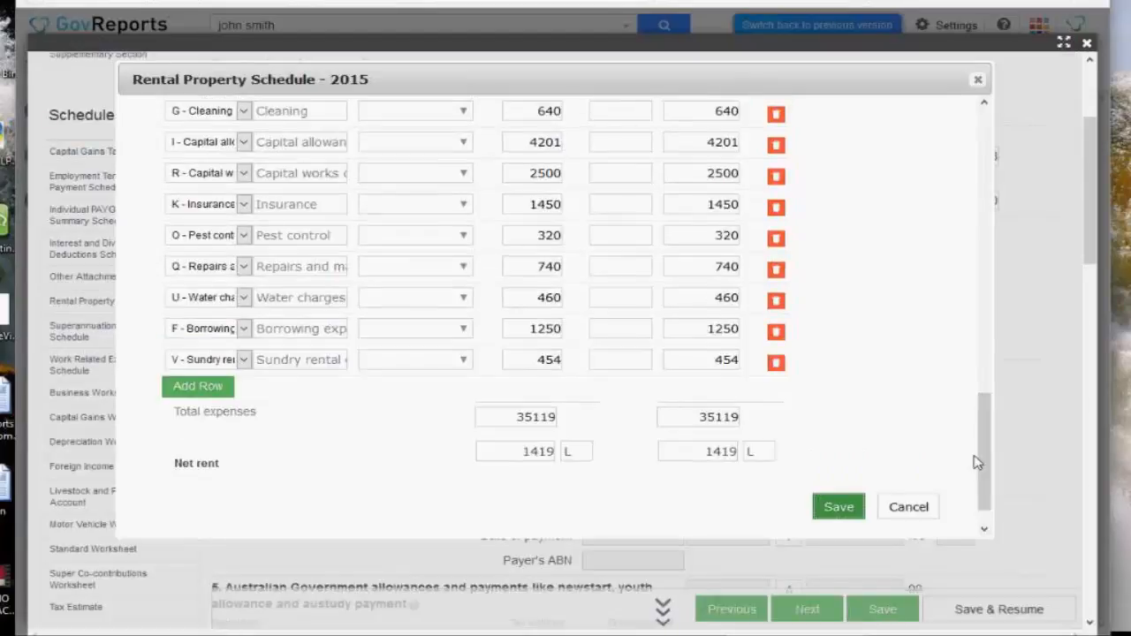
click(979, 81)
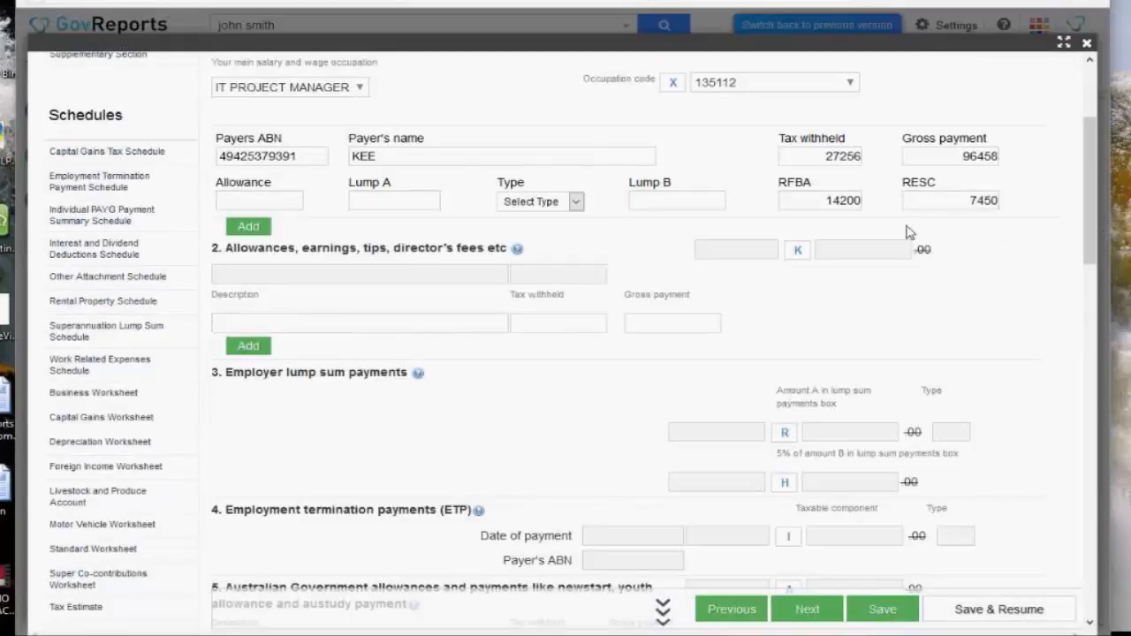
- Open the Smith Consultants Business Worksheet, look through its business details, income, expenses and balance items, and save it
click(127, 401)
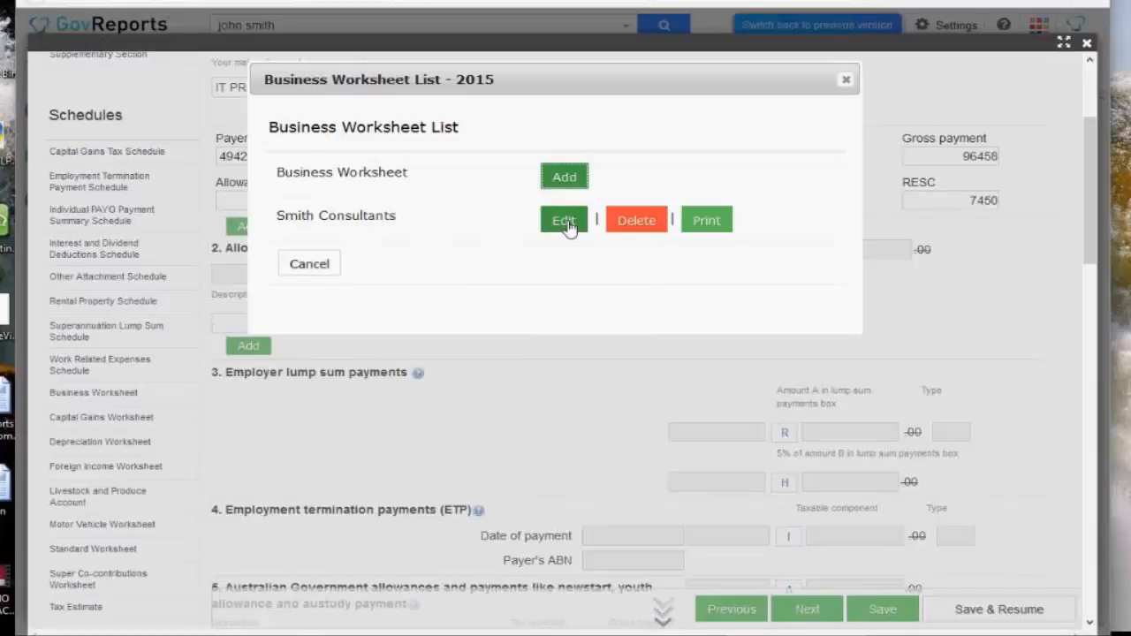
click(566, 223)
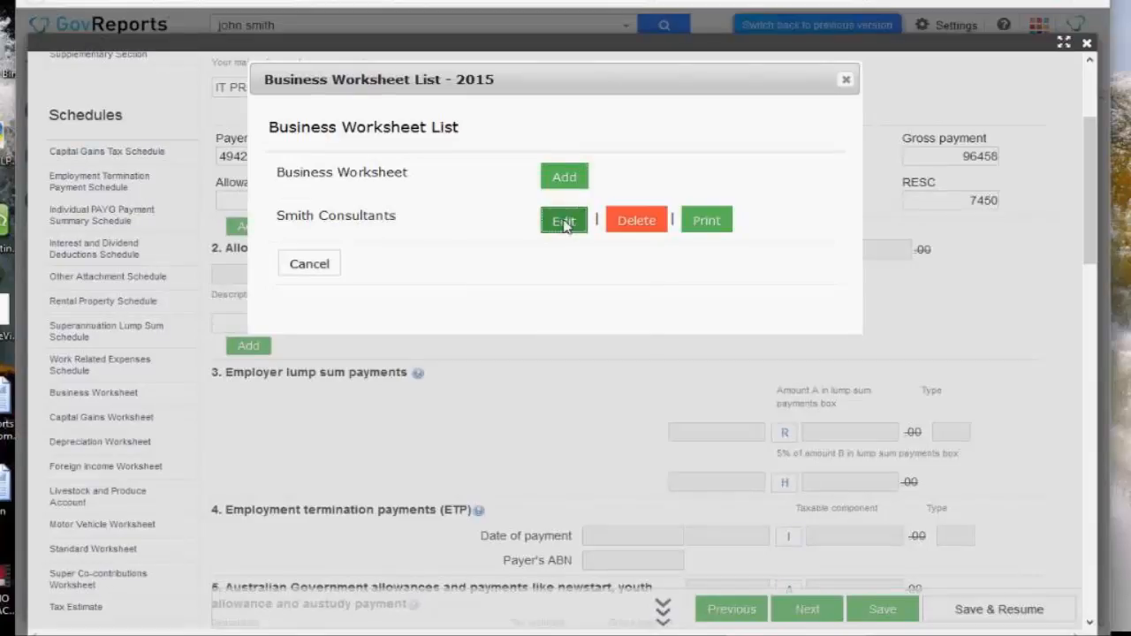
click(563, 221)
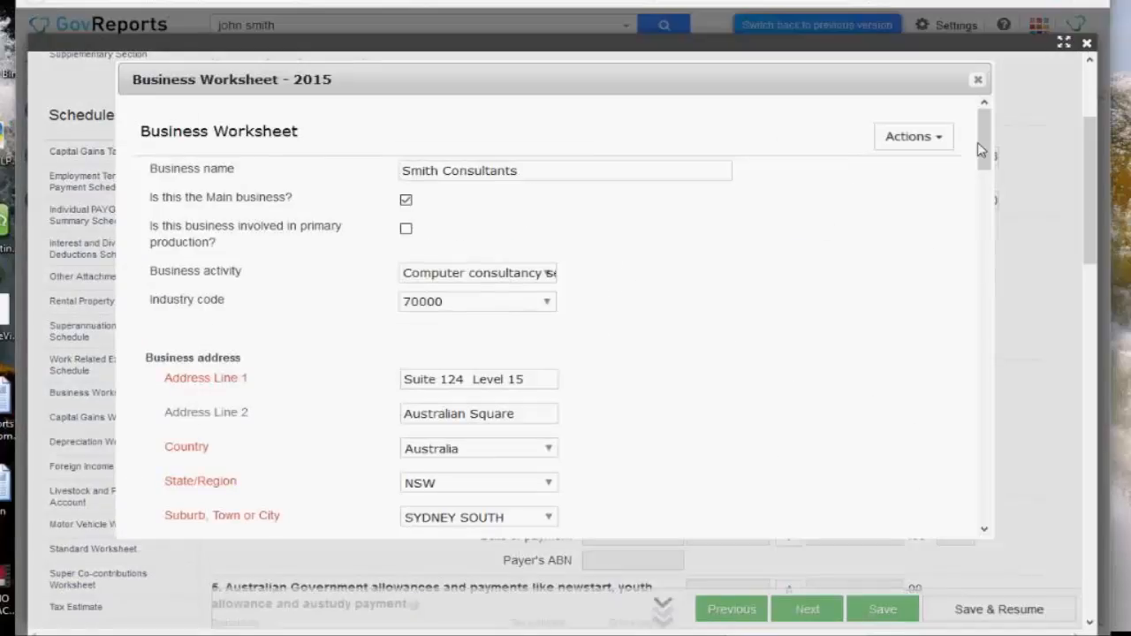
drag(982, 136, 962, 292)
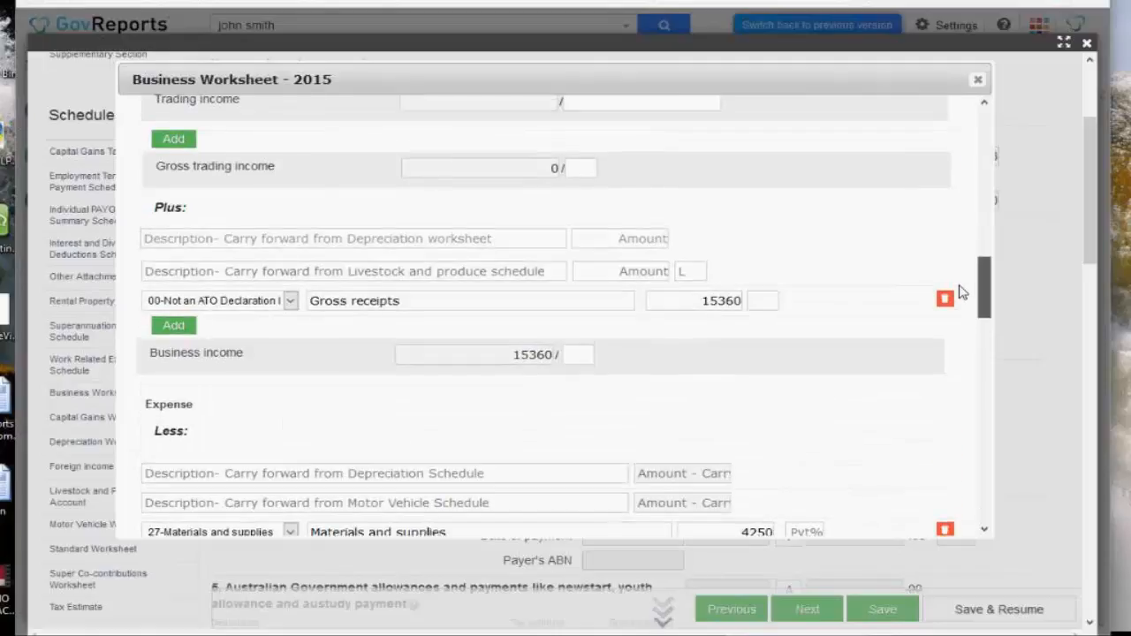
drag(941, 291, 940, 291)
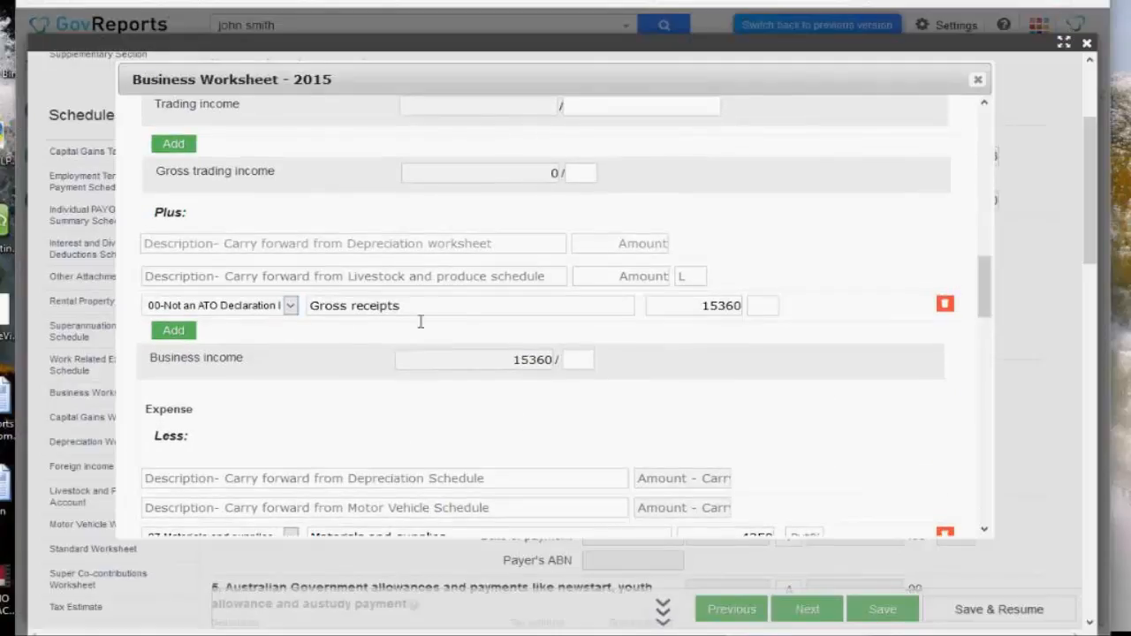
drag(985, 303, 973, 519)
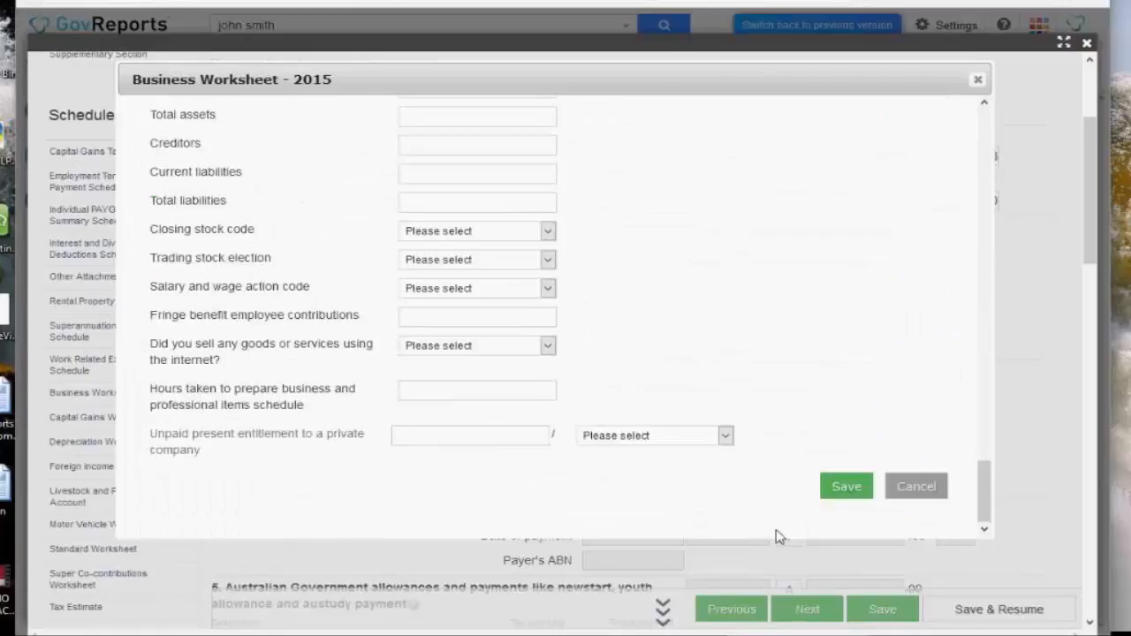
click(843, 495)
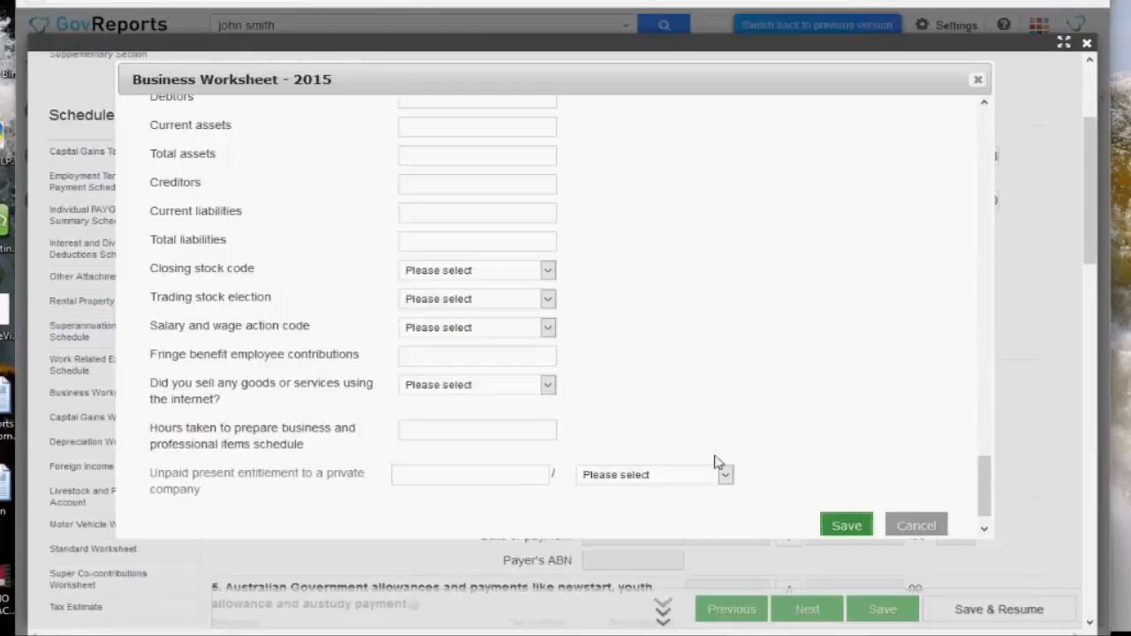
- Close the Business Worksheet, then review the Income page through employee share schemes and total income, and save it
scroll(717, 465, down, 1)
click(980, 80)
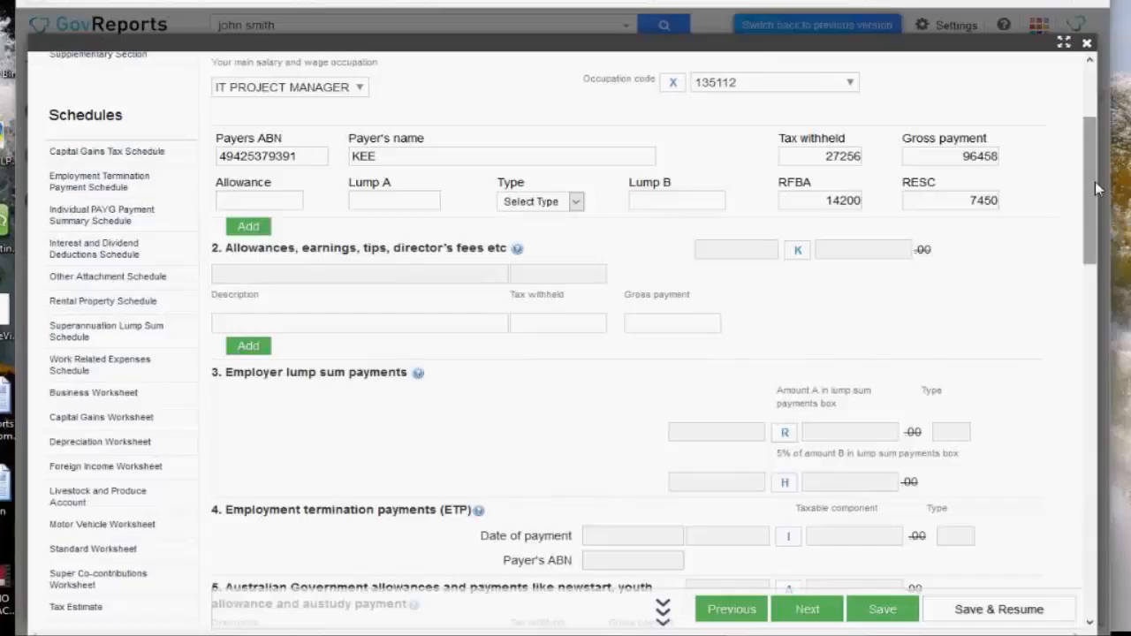
drag(1094, 194, 1089, 283)
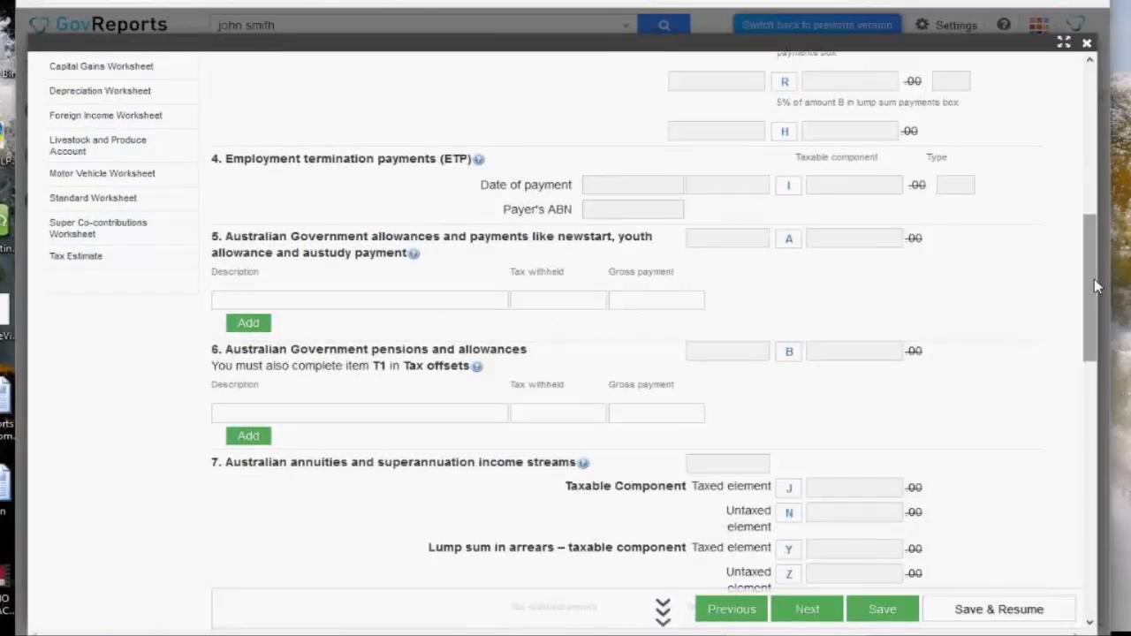
drag(1096, 285, 1111, 439)
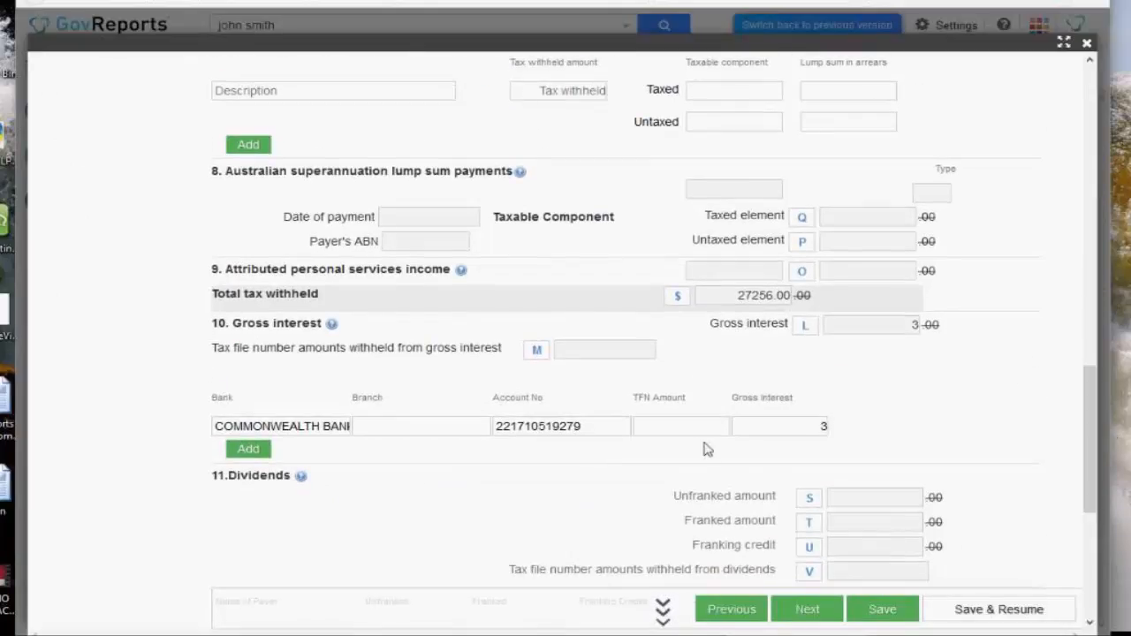
drag(1087, 430, 1068, 544)
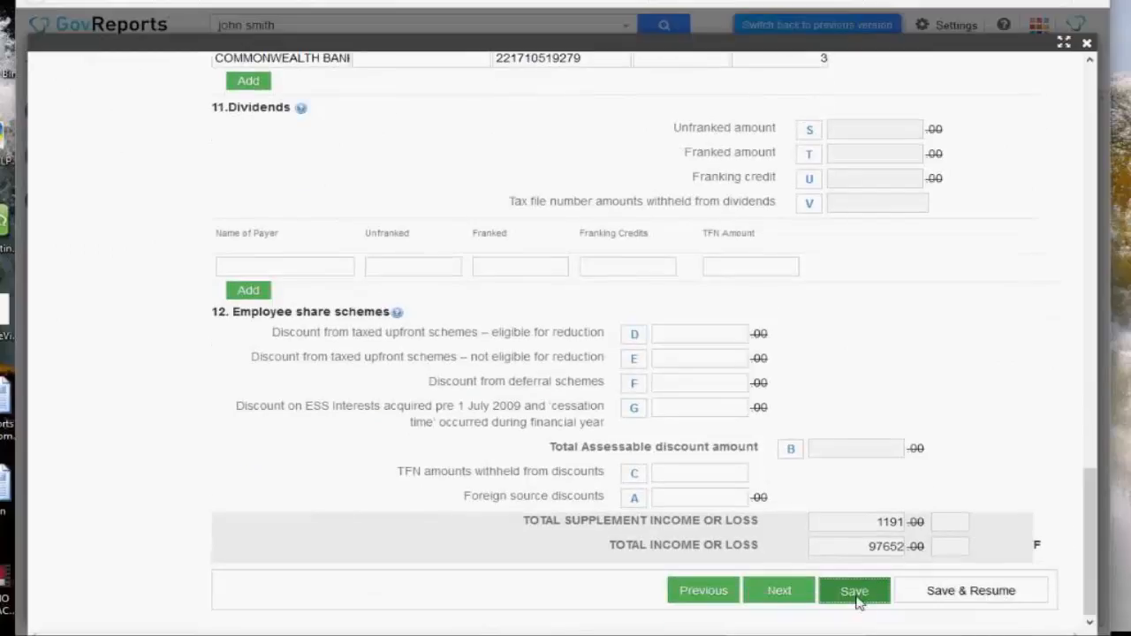
click(856, 597)
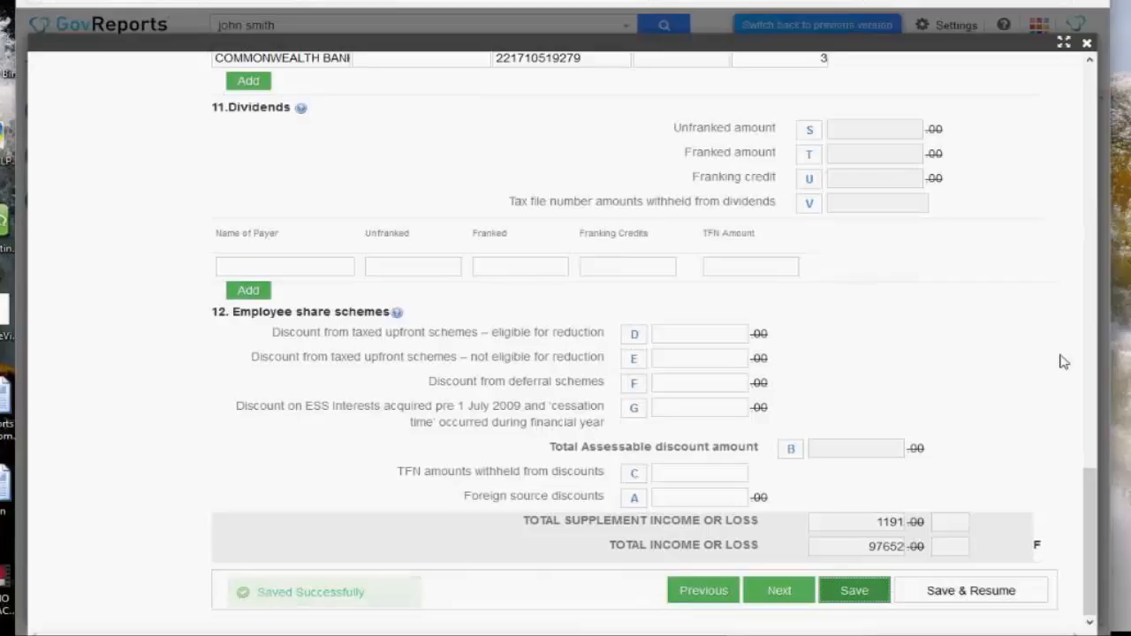
- Open the Deductions/Tax Offsets section of the return
scroll(1094, 310, up, 2)
scroll(1094, 309, up, 10)
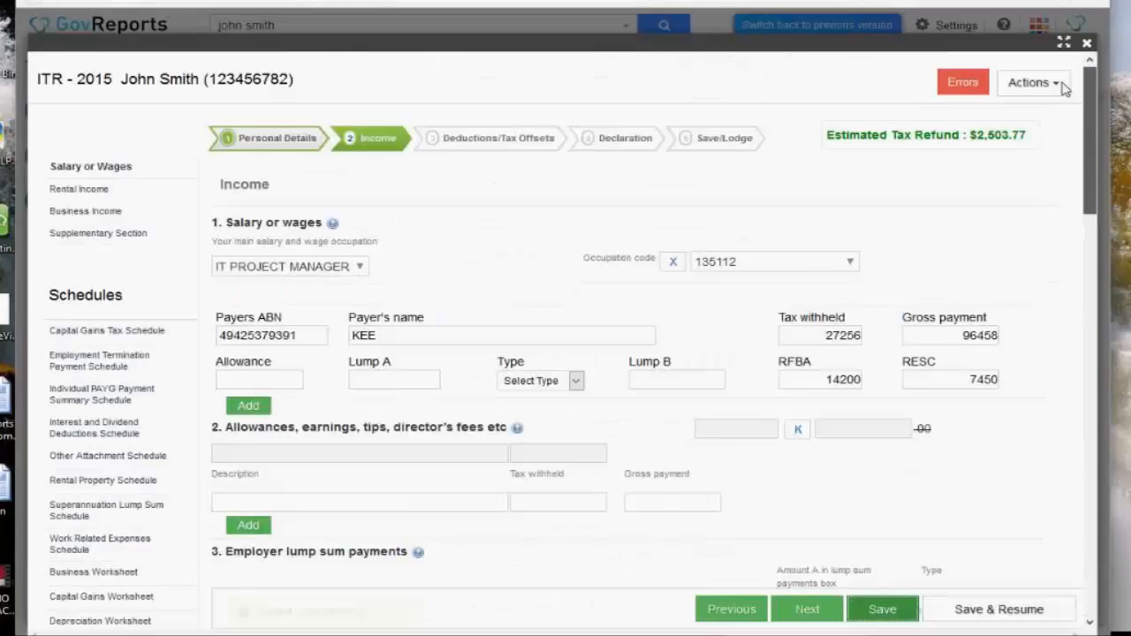
click(491, 142)
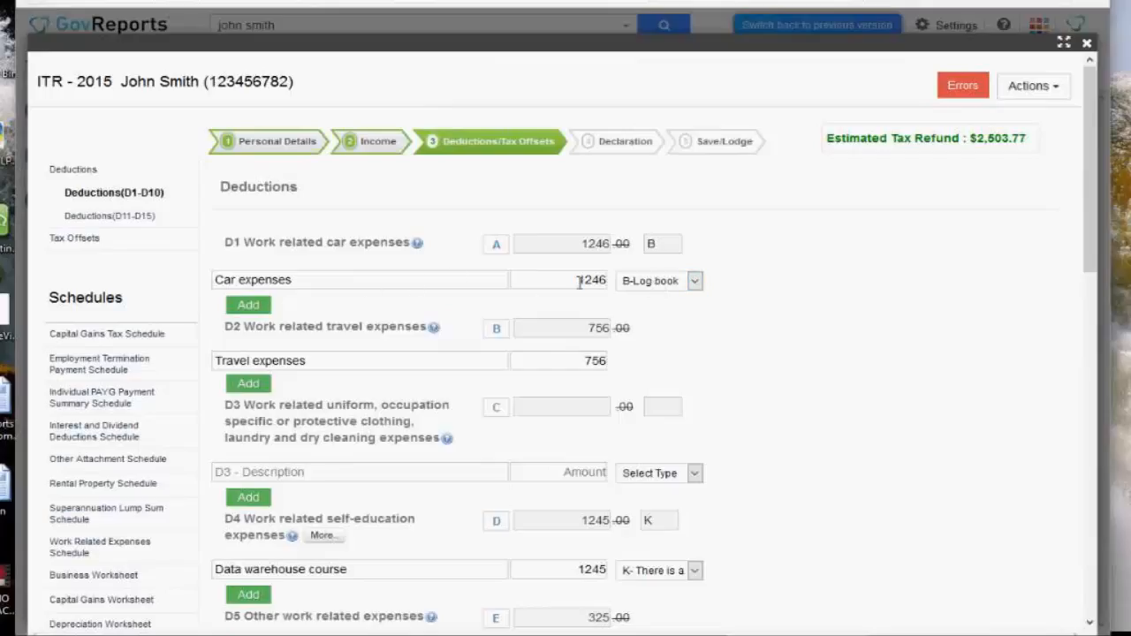
- Add an extra row under D1 Work related car expenses and remove it again
click(252, 308)
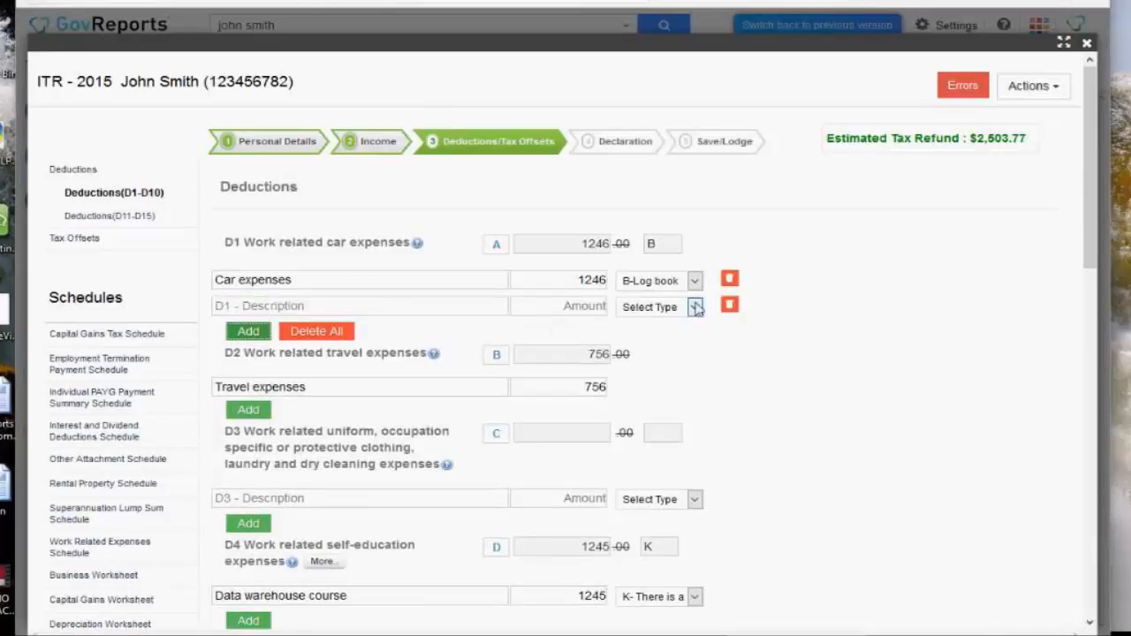
click(735, 309)
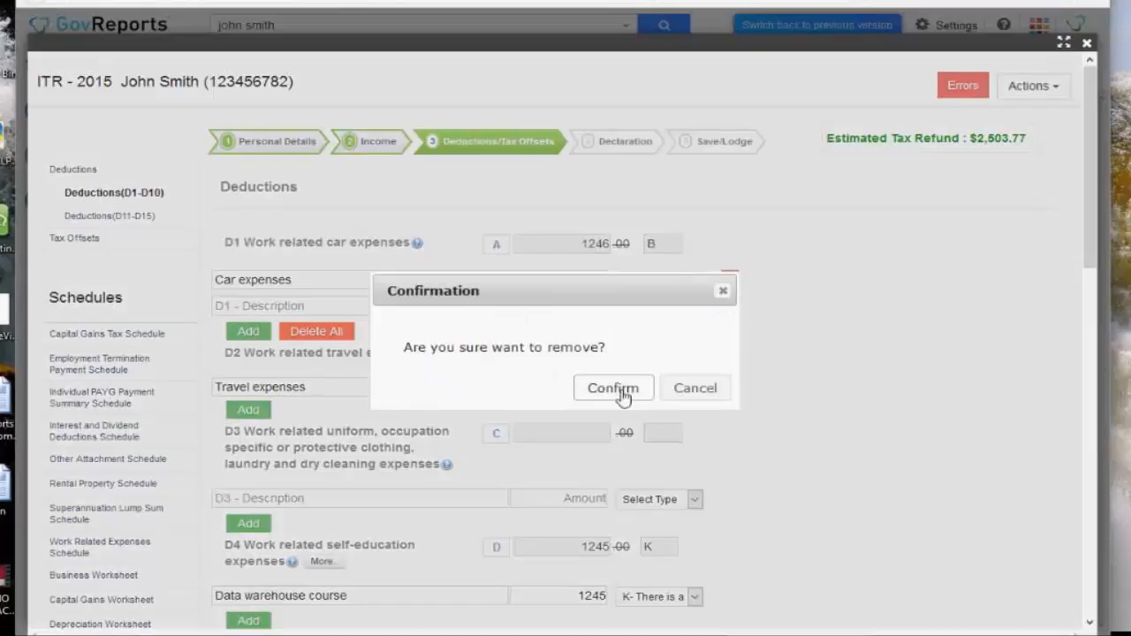
click(617, 388)
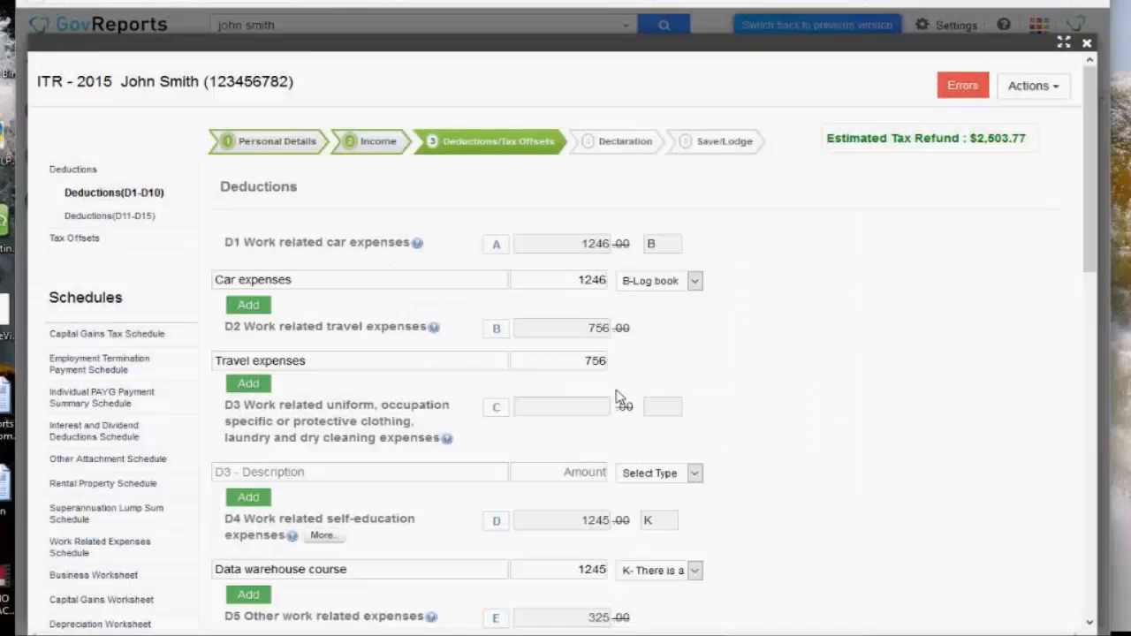
- Review deductions D1 to D10, the total deductions and the tax loss items, and save the Deductions page
scroll(1096, 184, down, 1)
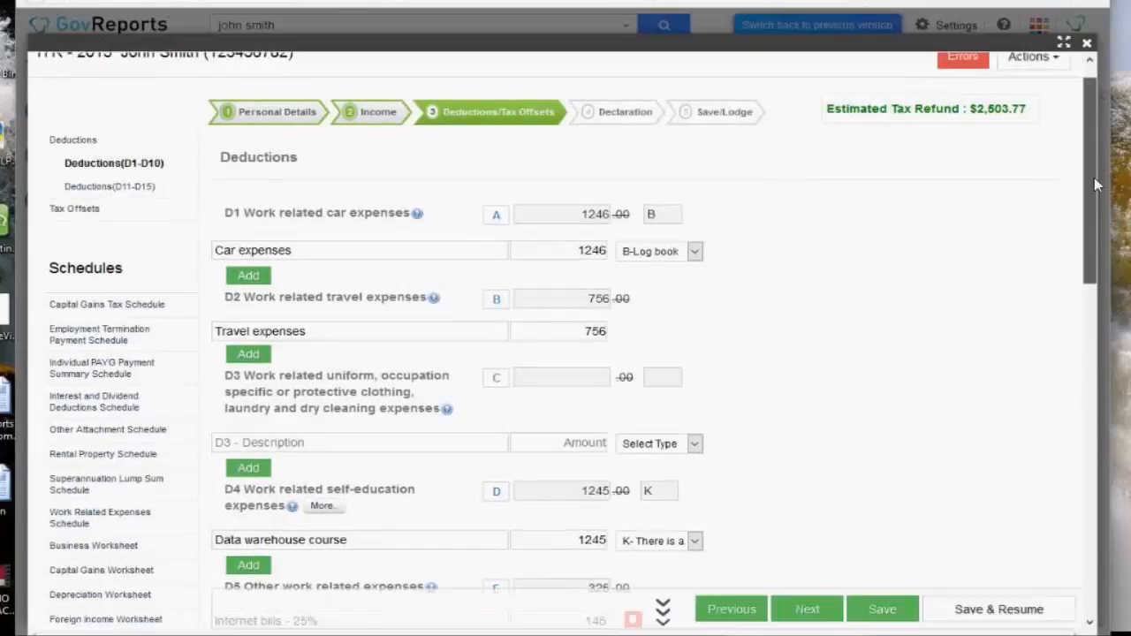
drag(1096, 183, 1100, 252)
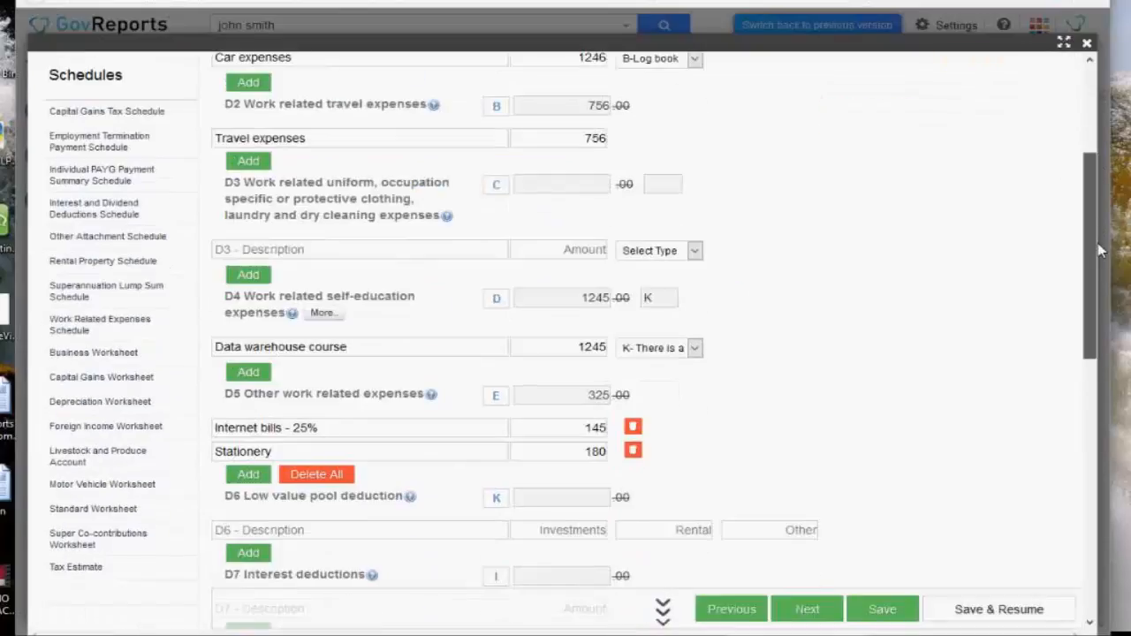
scroll(251, 327, up, 1)
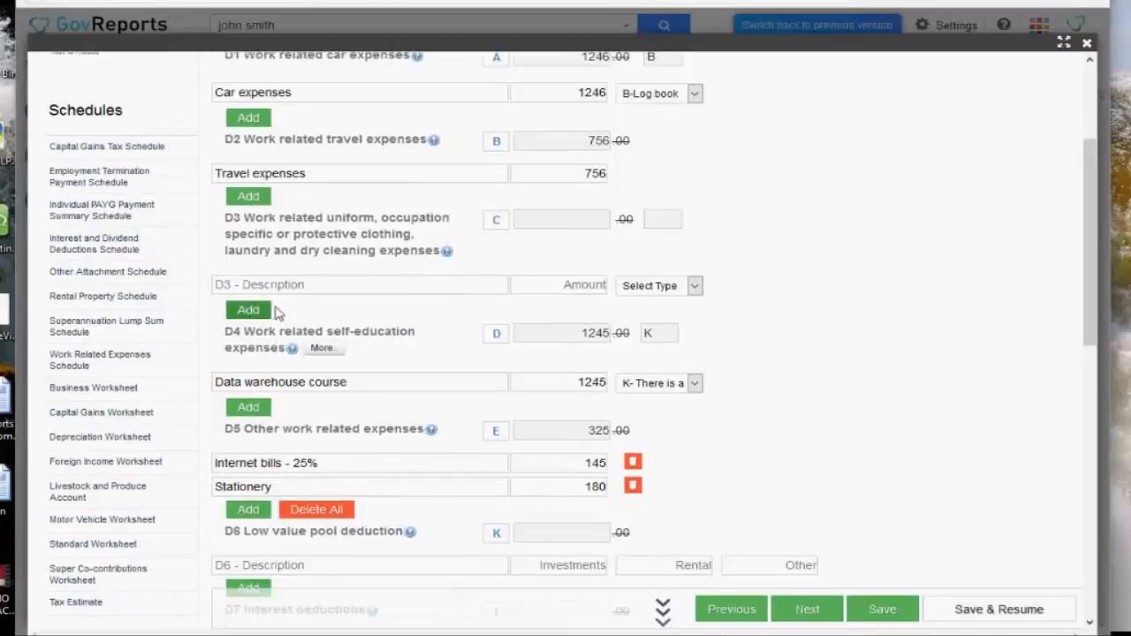
click(373, 291)
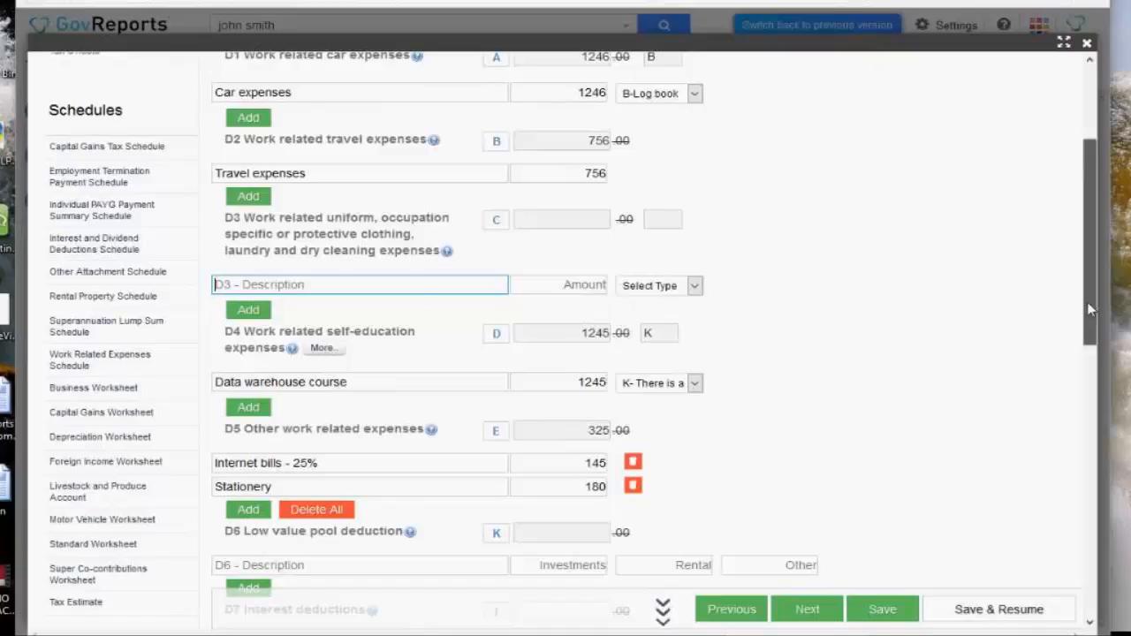
drag(1093, 291, 1090, 410)
scroll(1090, 410, down, 3)
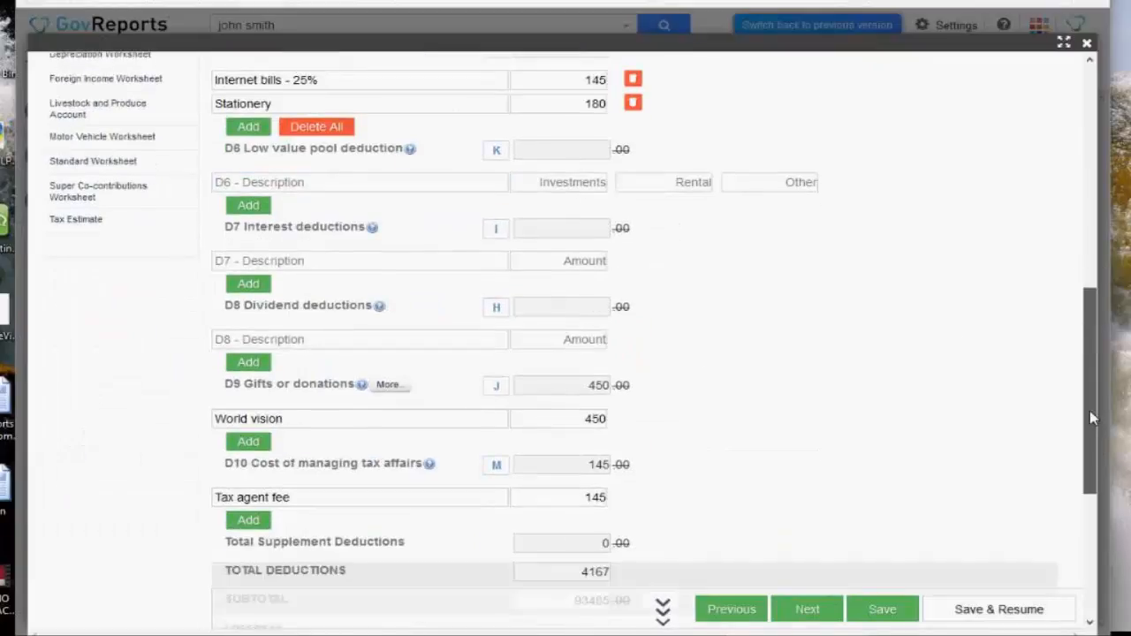
drag(1092, 486, 1094, 566)
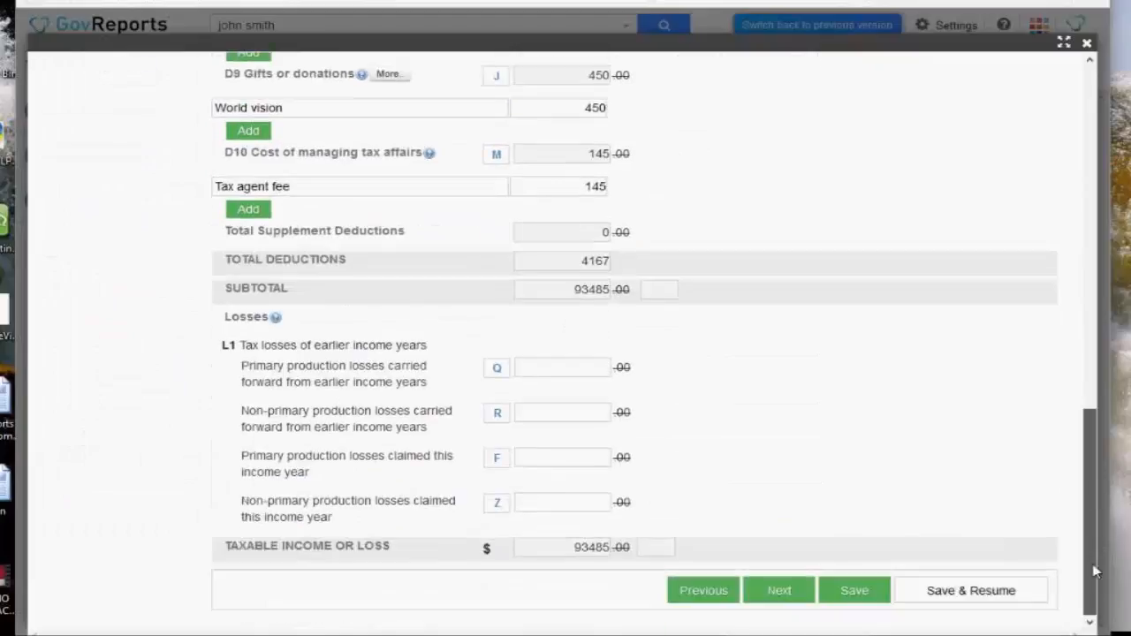
click(855, 593)
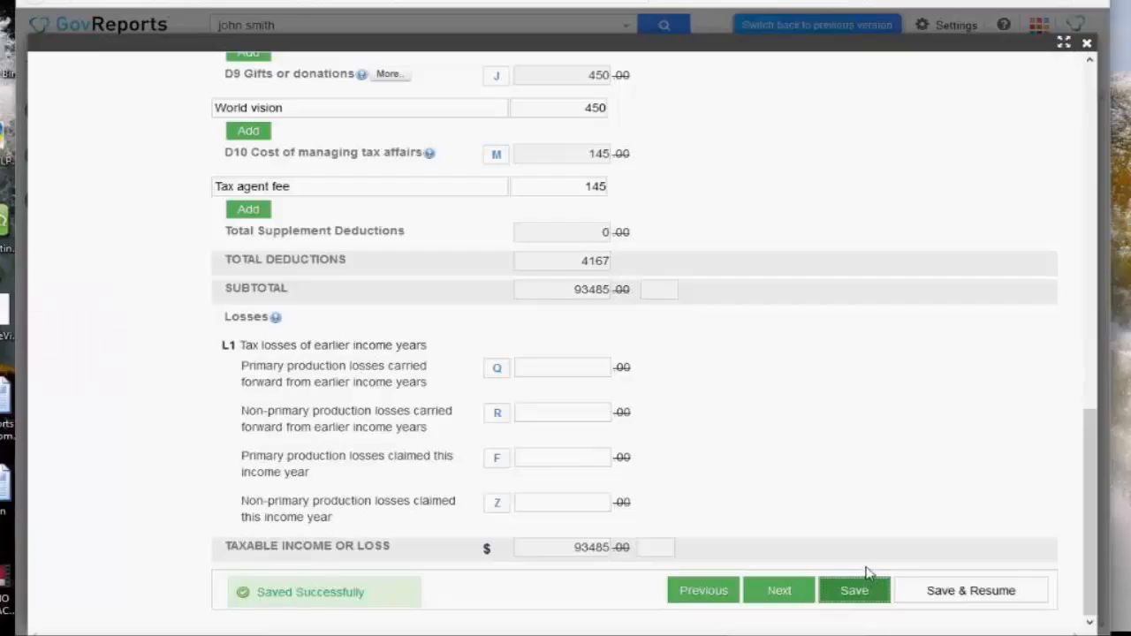
- Check the return's error list for errors, warnings and information messages, and close it
drag(1091, 495, 1029, 78)
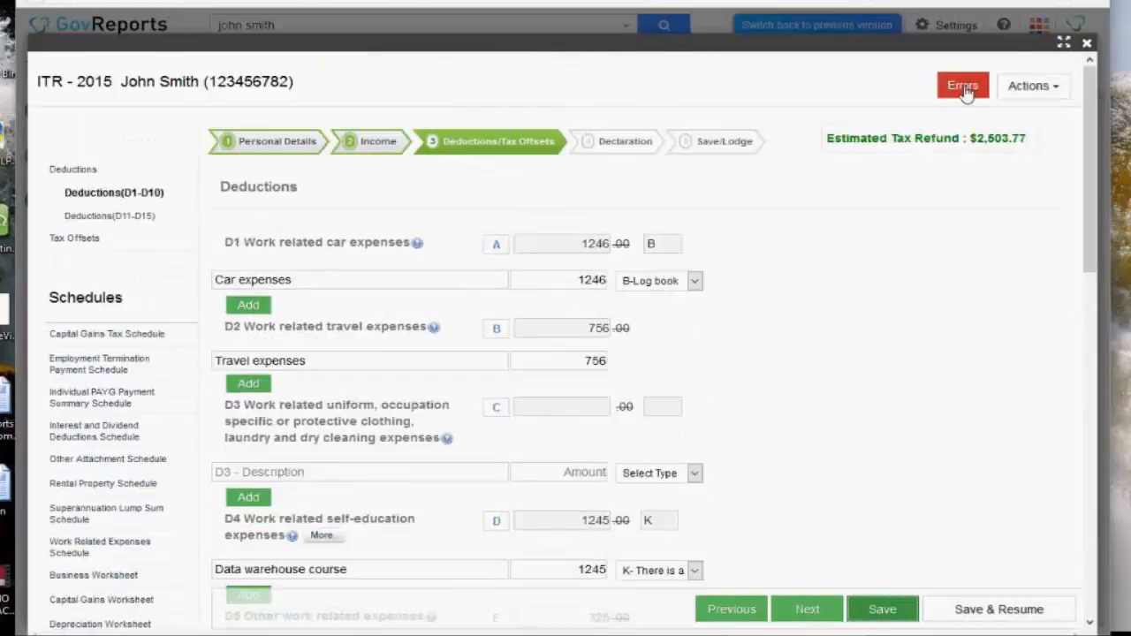
click(965, 94)
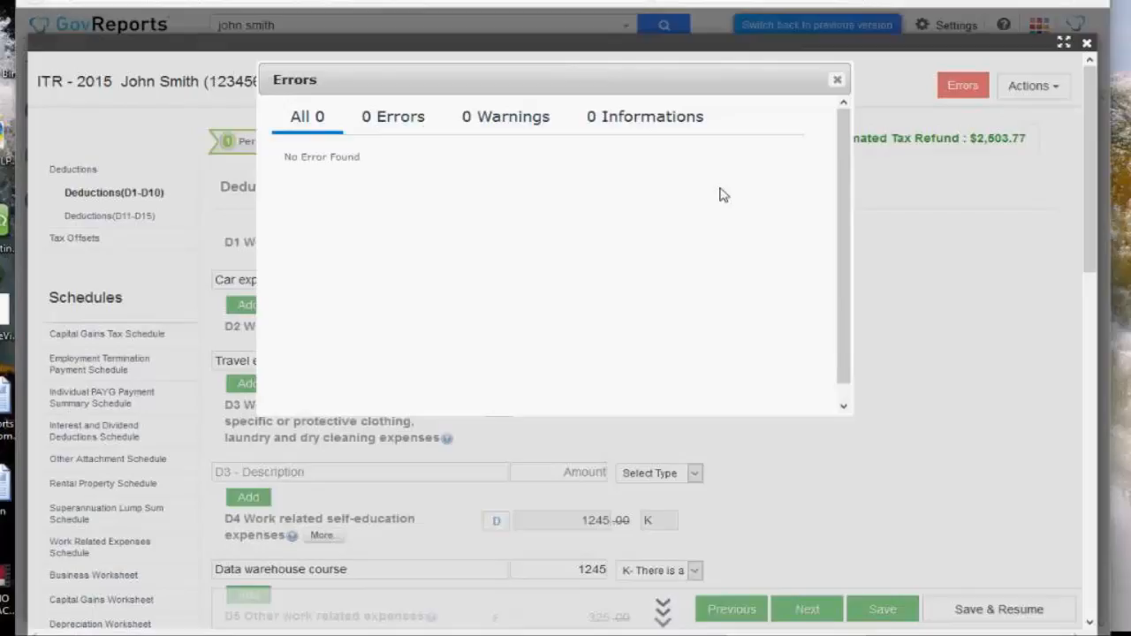
click(837, 80)
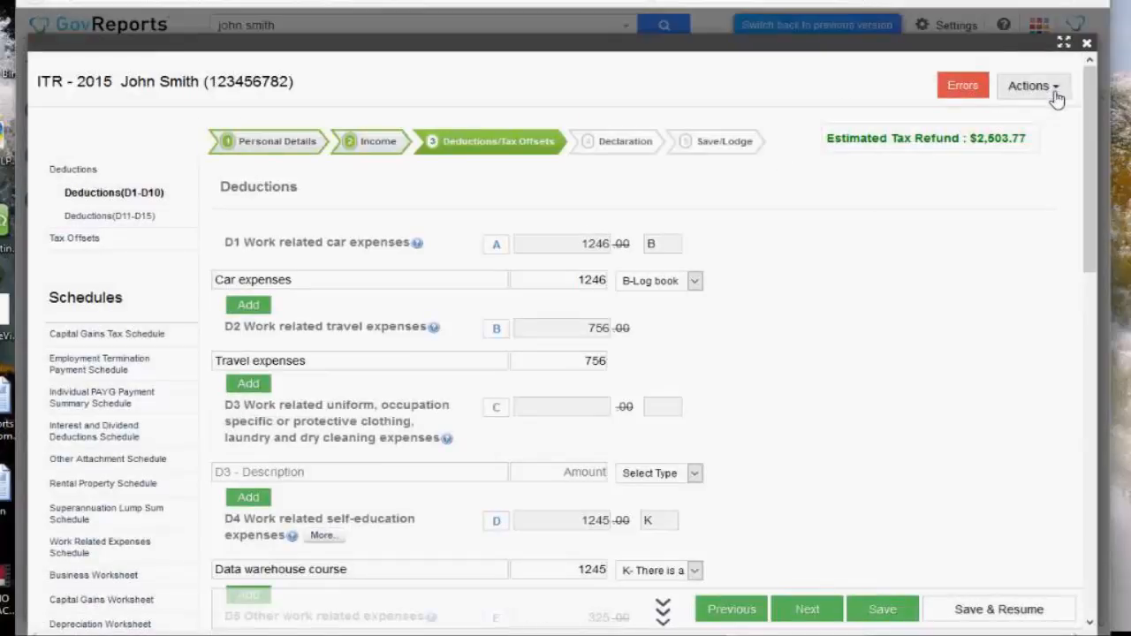
- Generate the printable tax estimate, review its tax payable, offsets, Medicare levy and credits, and return to the Deductions page
click(1058, 96)
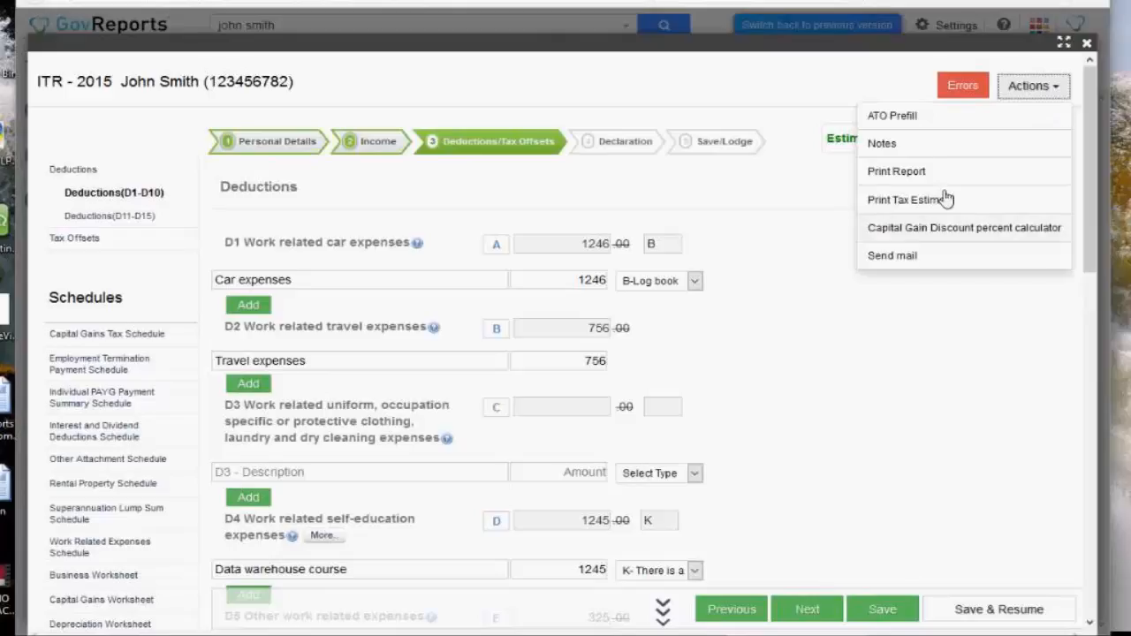
click(973, 205)
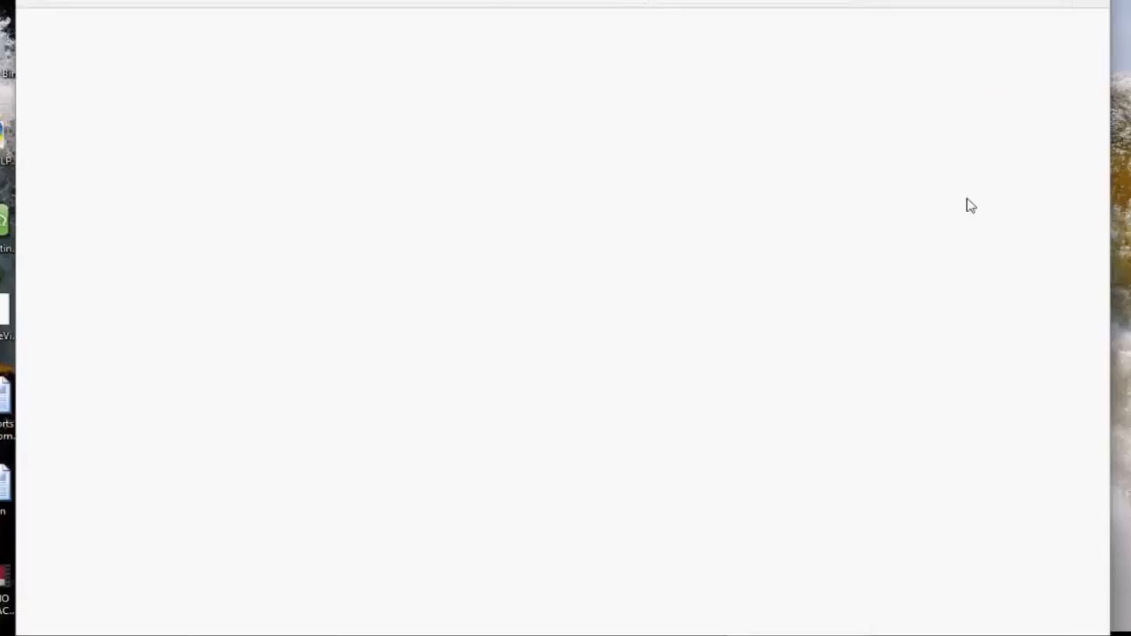
scroll(566, 336, down, 3)
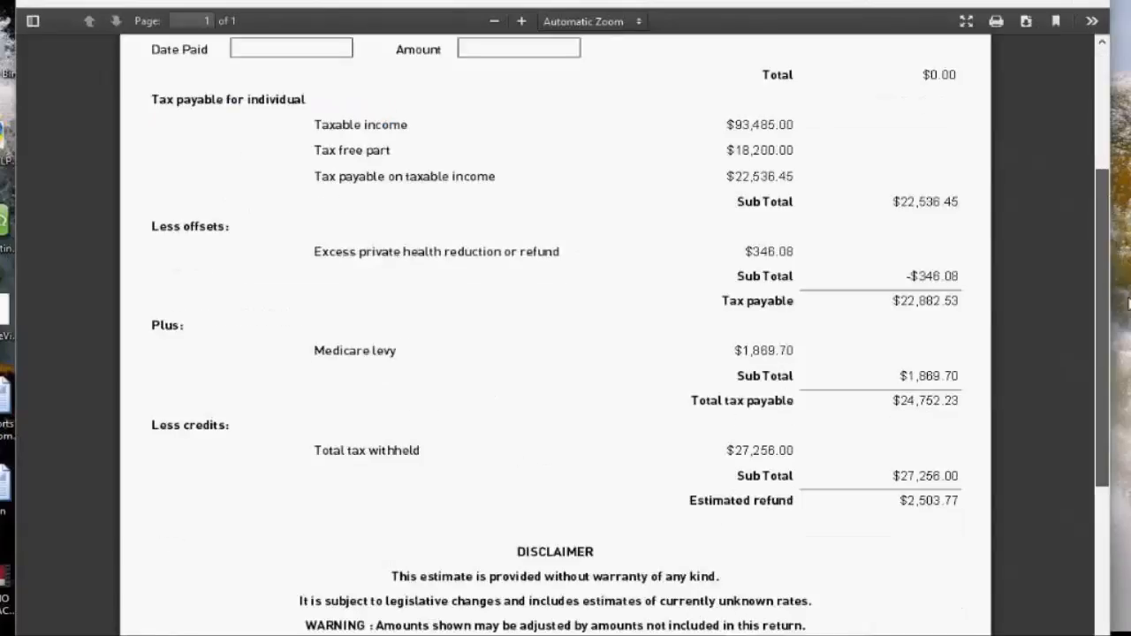
scroll(566, 336, down, 1)
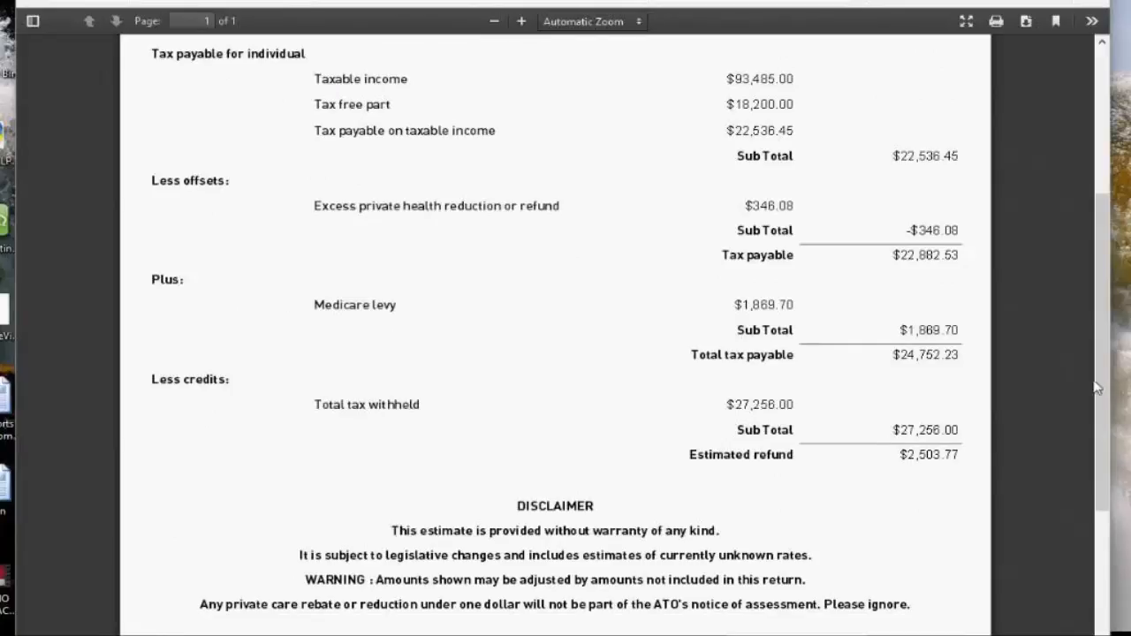
drag(1103, 375, 1061, 113)
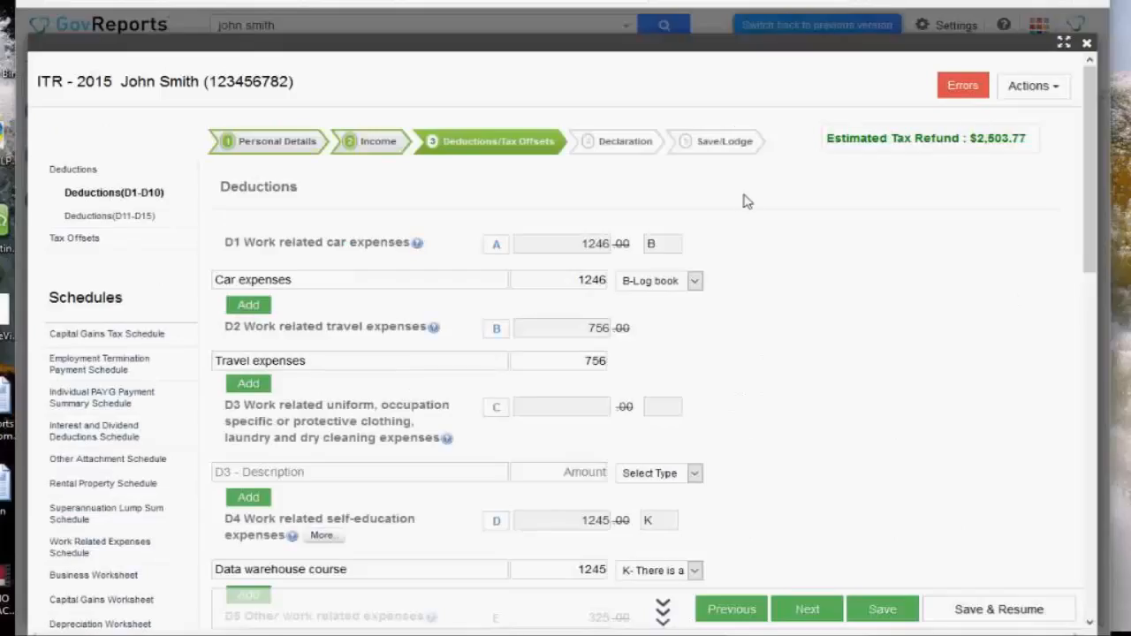
- Generate the printable report of the full return, look through its declaration pages, and return to the Deductions page
click(1061, 90)
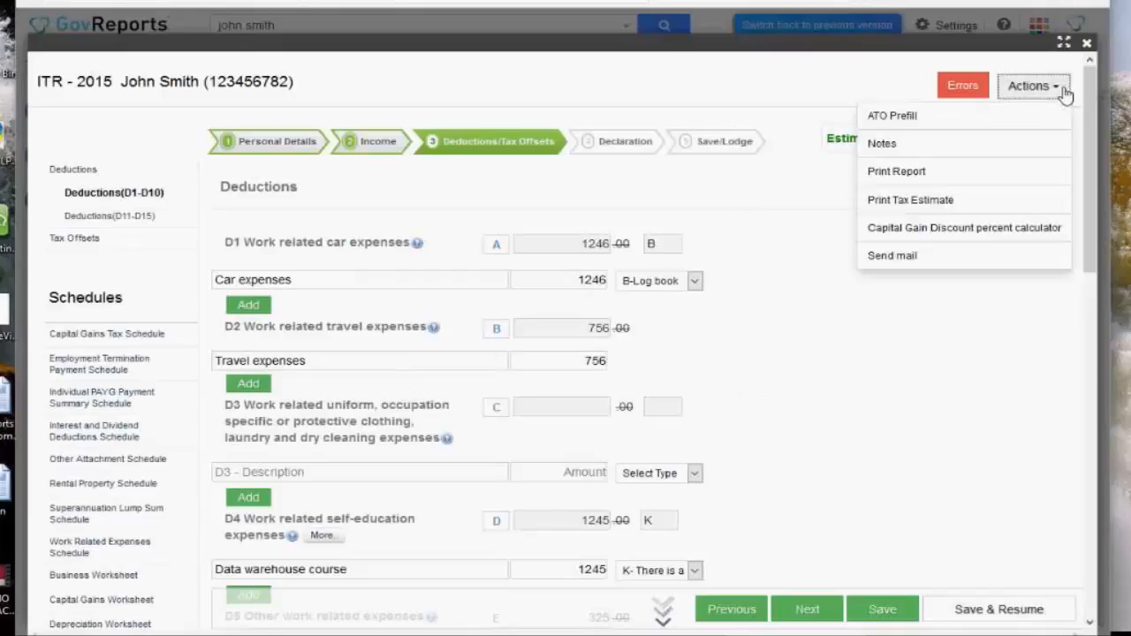
click(986, 175)
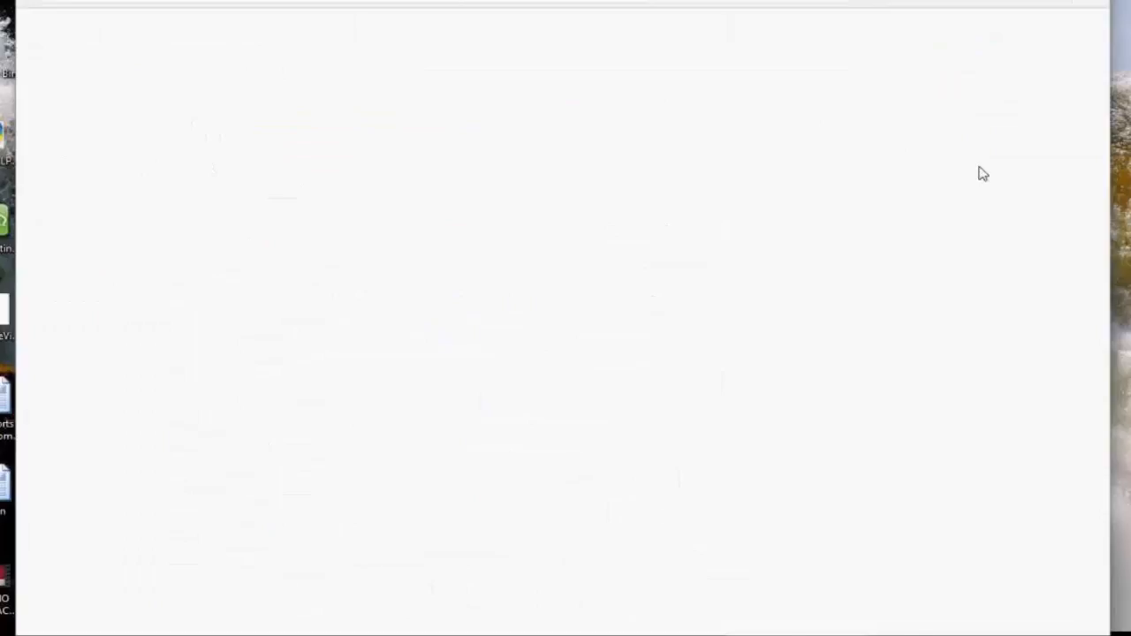
drag(1102, 56, 1103, 119)
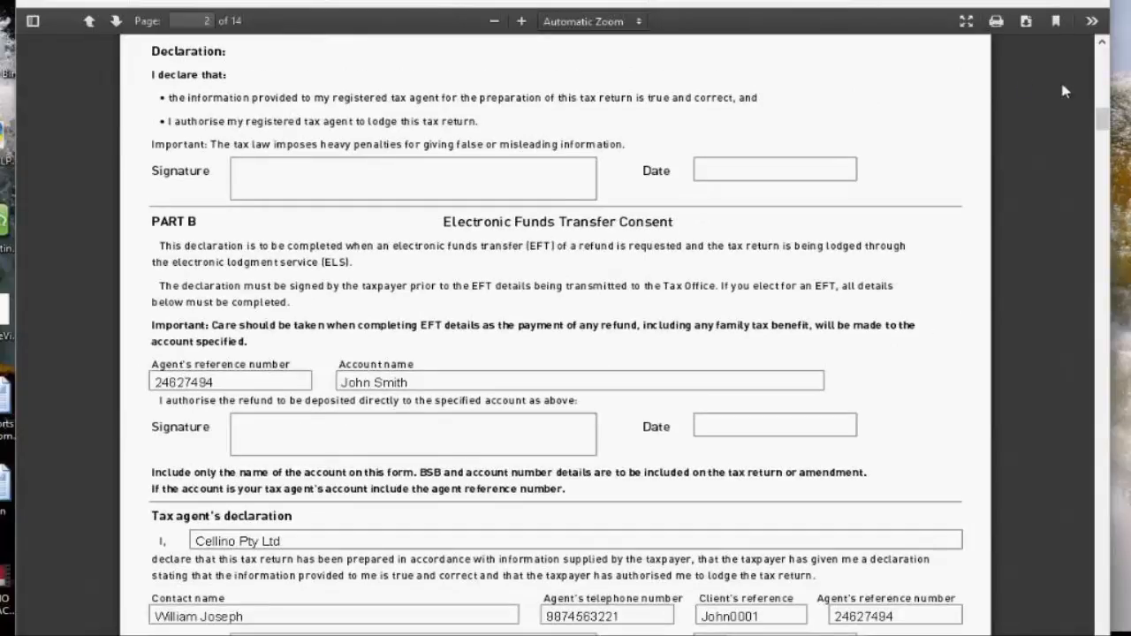
drag(1103, 126, 1061, 365)
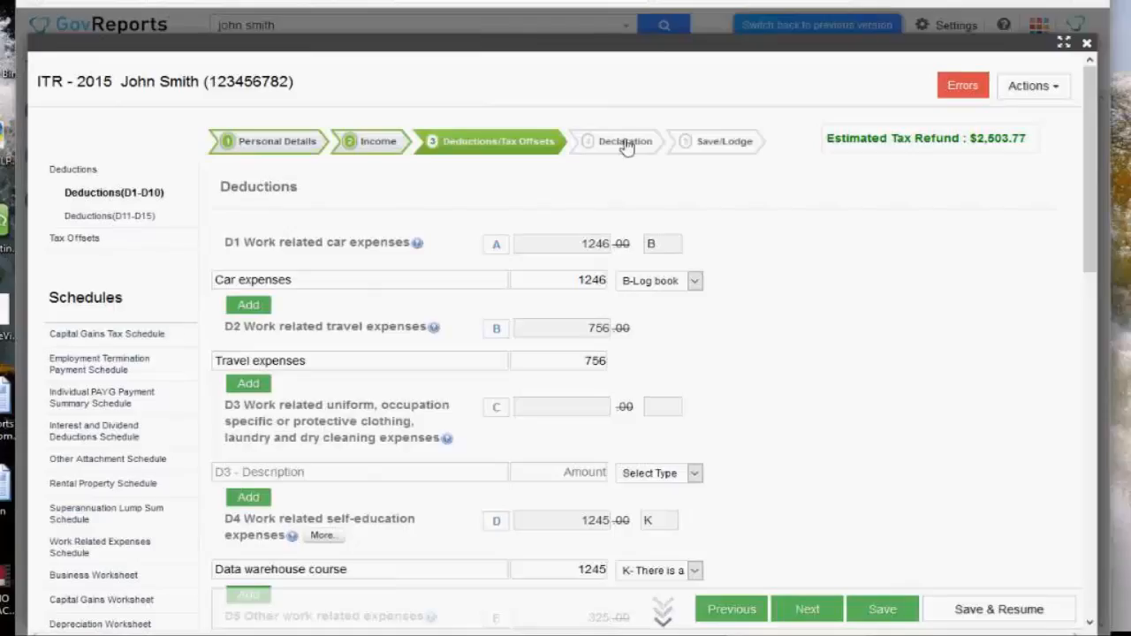
- View the Declaration section and submit the return with the Save and Validate lodgment type
click(625, 143)
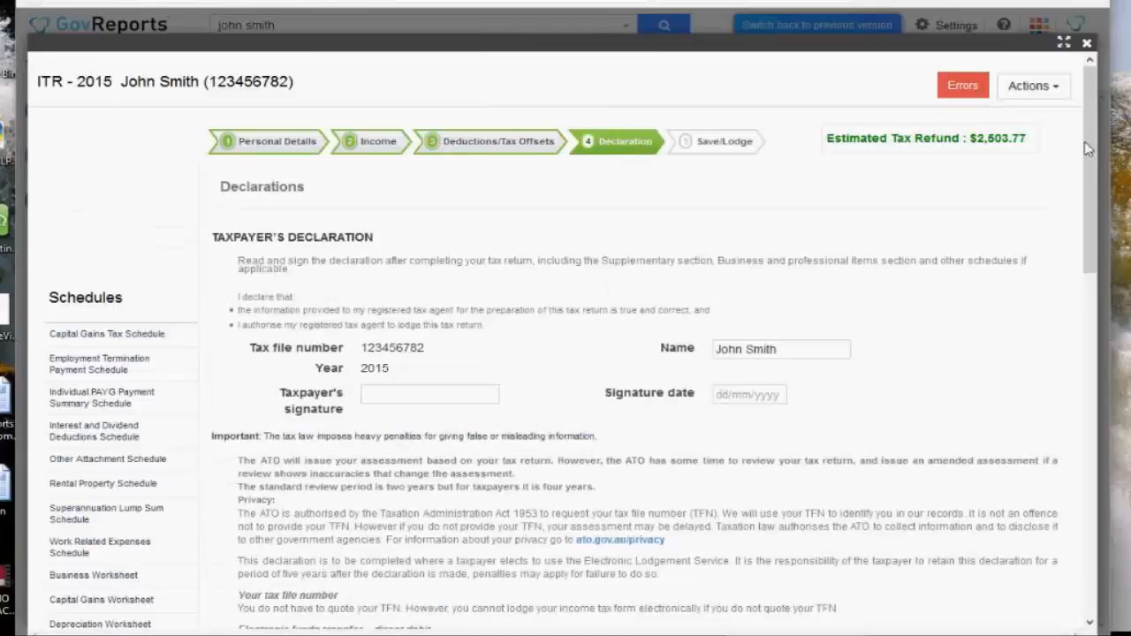
drag(1087, 146, 1082, 67)
click(747, 148)
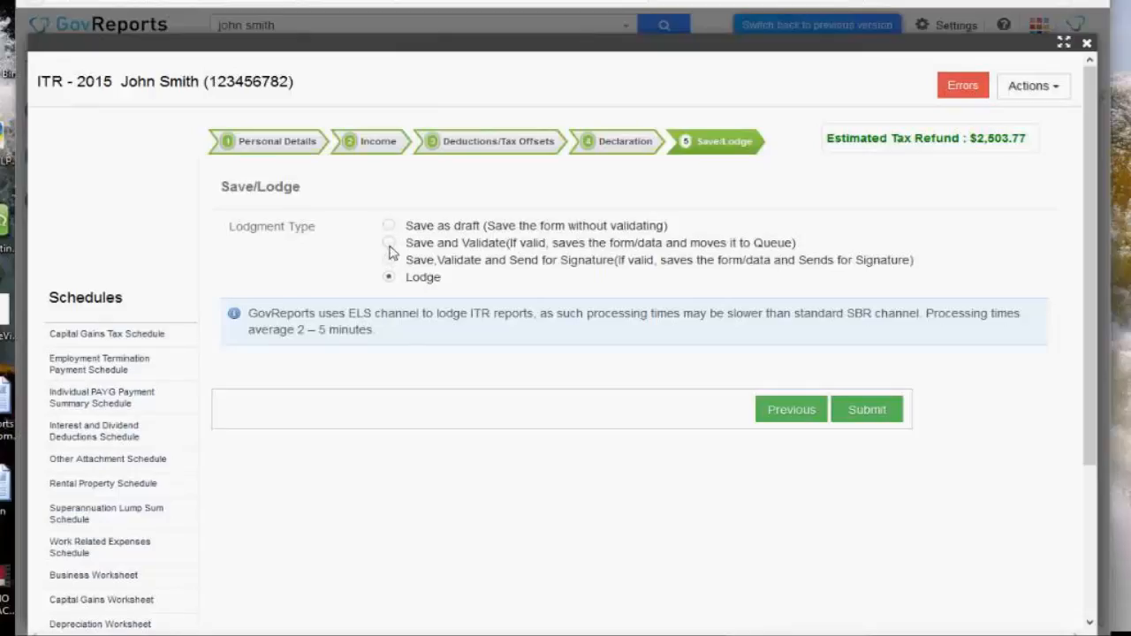
click(390, 244)
click(869, 418)
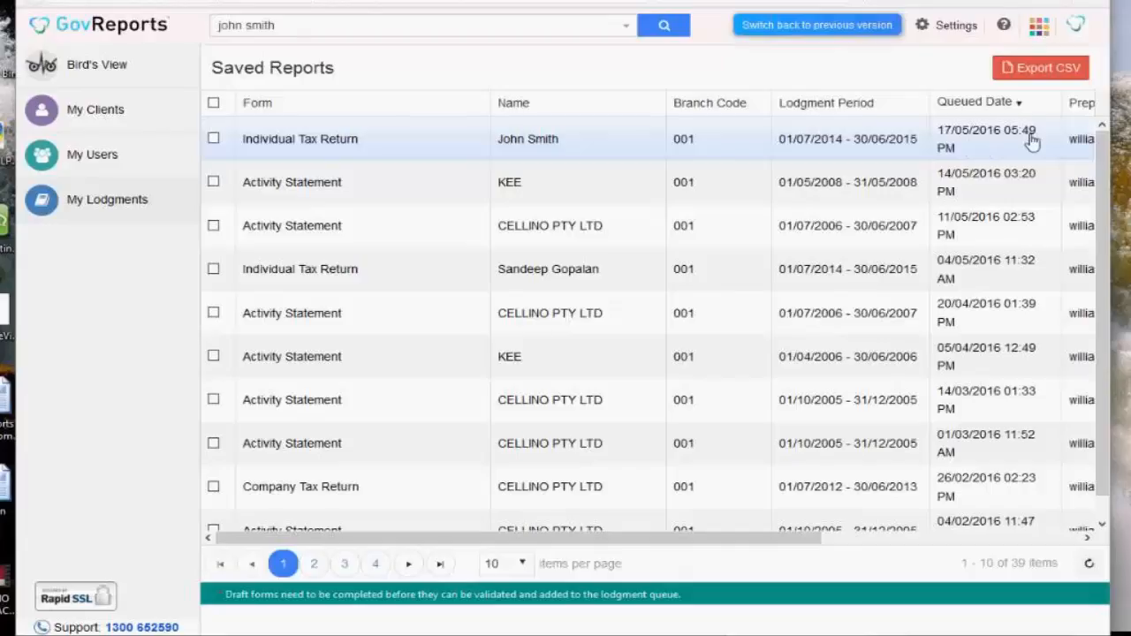
- Check the statuses in Saved Reports and open the client's 2014-2015 Individual Tax Return details with the report list collapsed
drag(751, 540, 1048, 558)
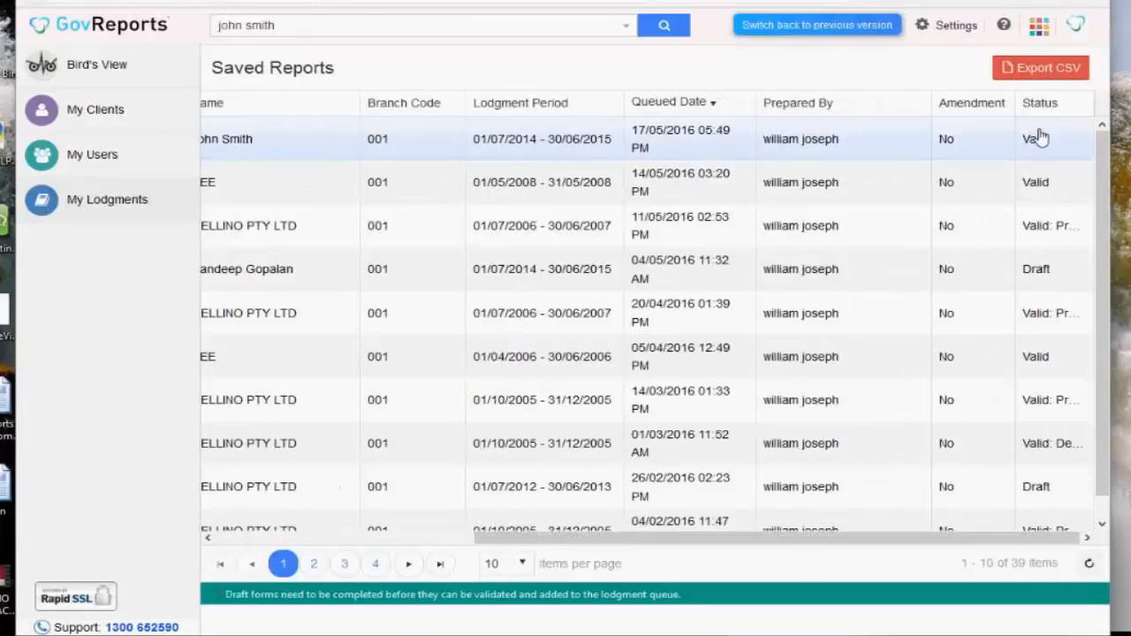
click(576, 141)
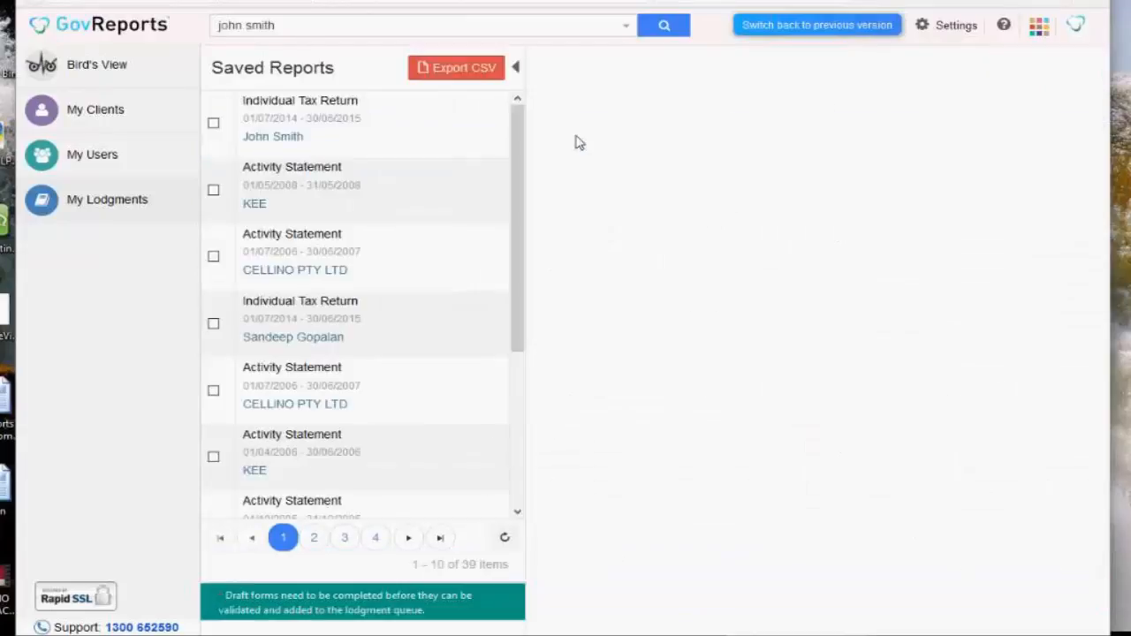
click(517, 68)
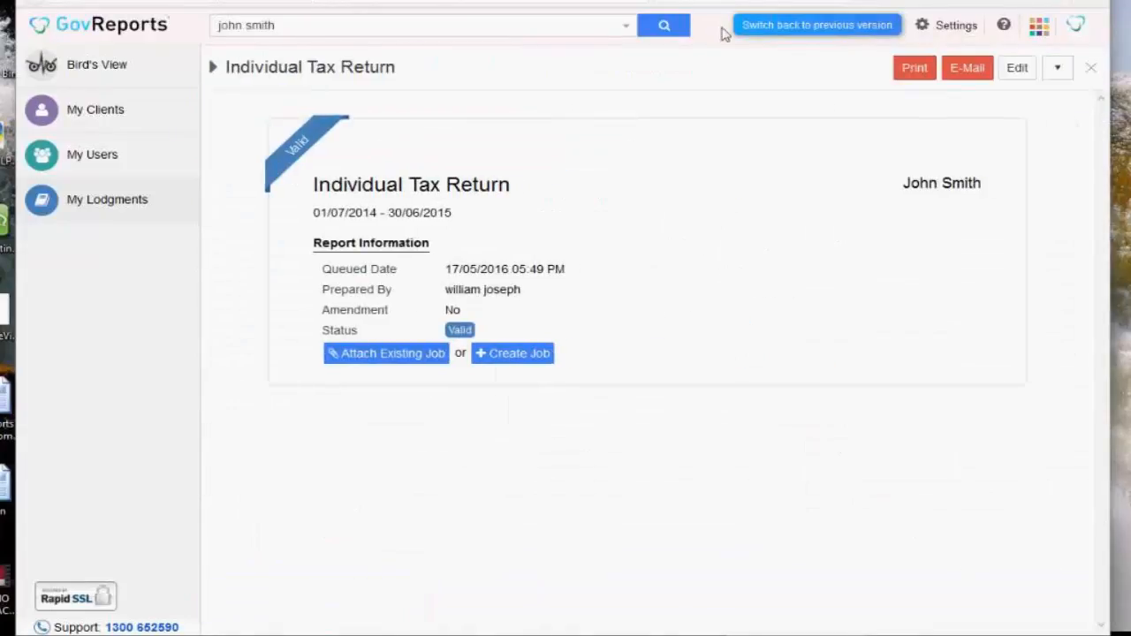
- Preview the printable tax return, and view its e-mail form with the receiver set to Client and to Other without sending it
click(909, 71)
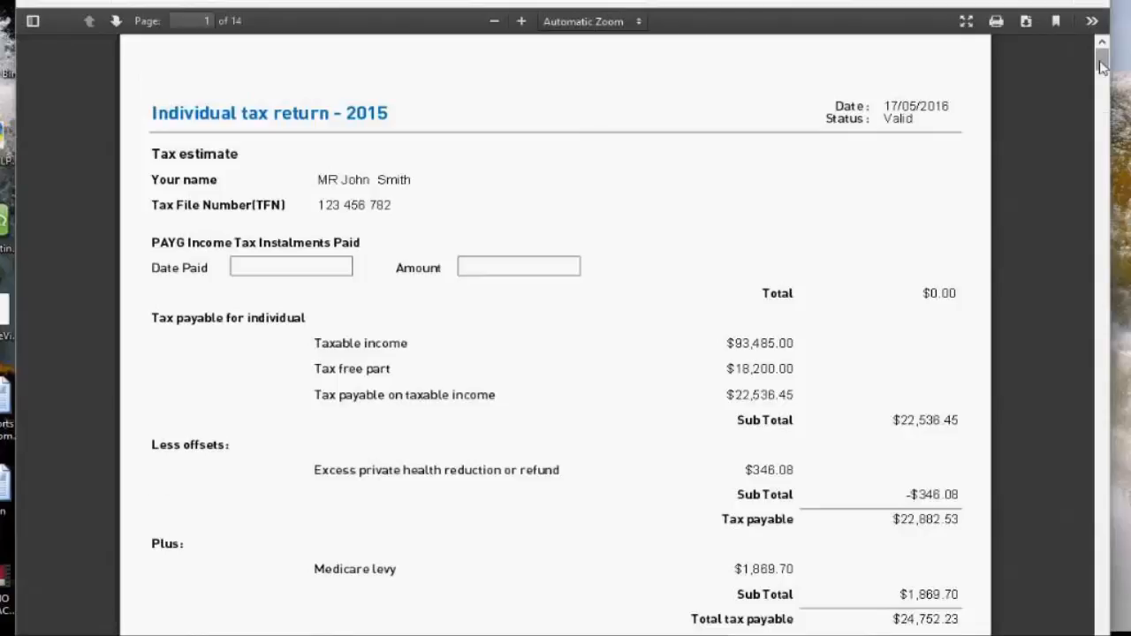
drag(1102, 68, 1097, 124)
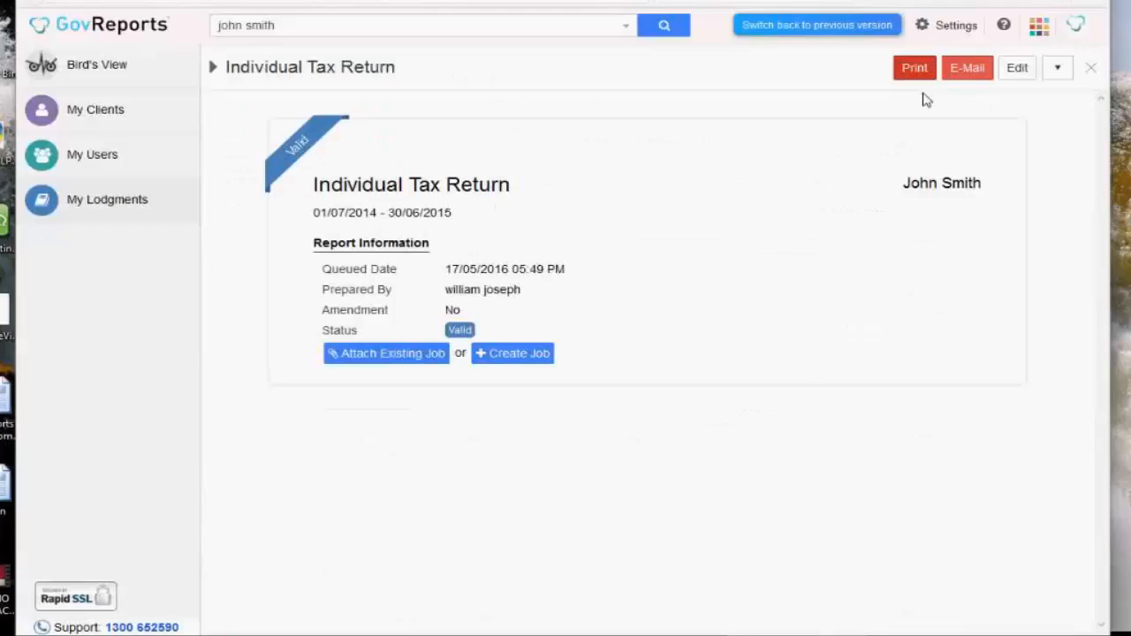
click(965, 74)
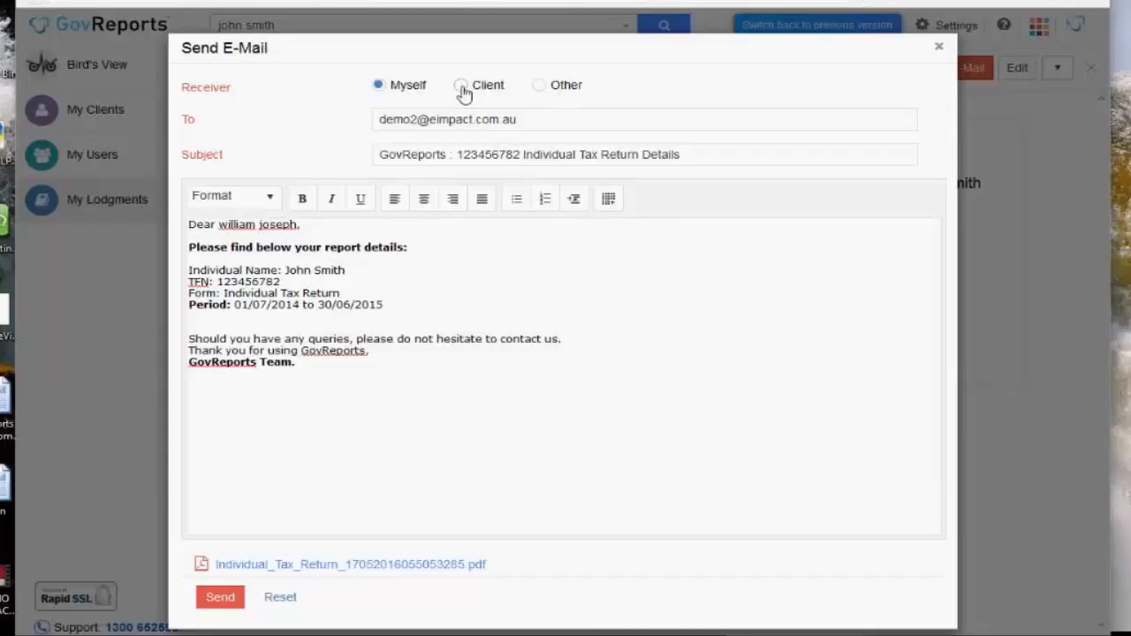
click(688, 161)
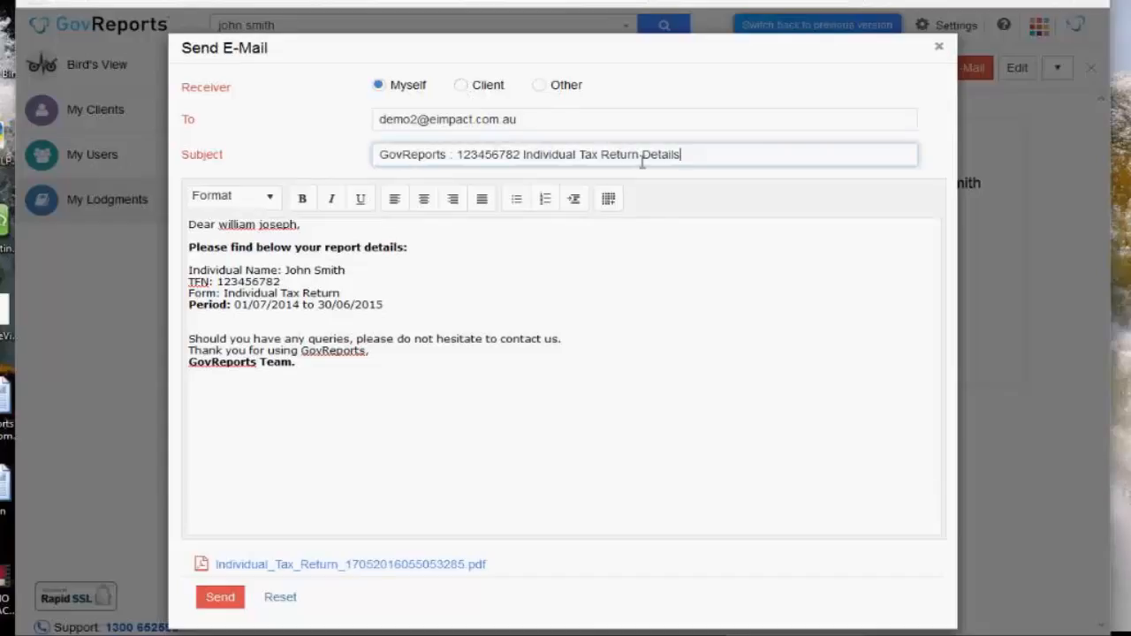
click(468, 95)
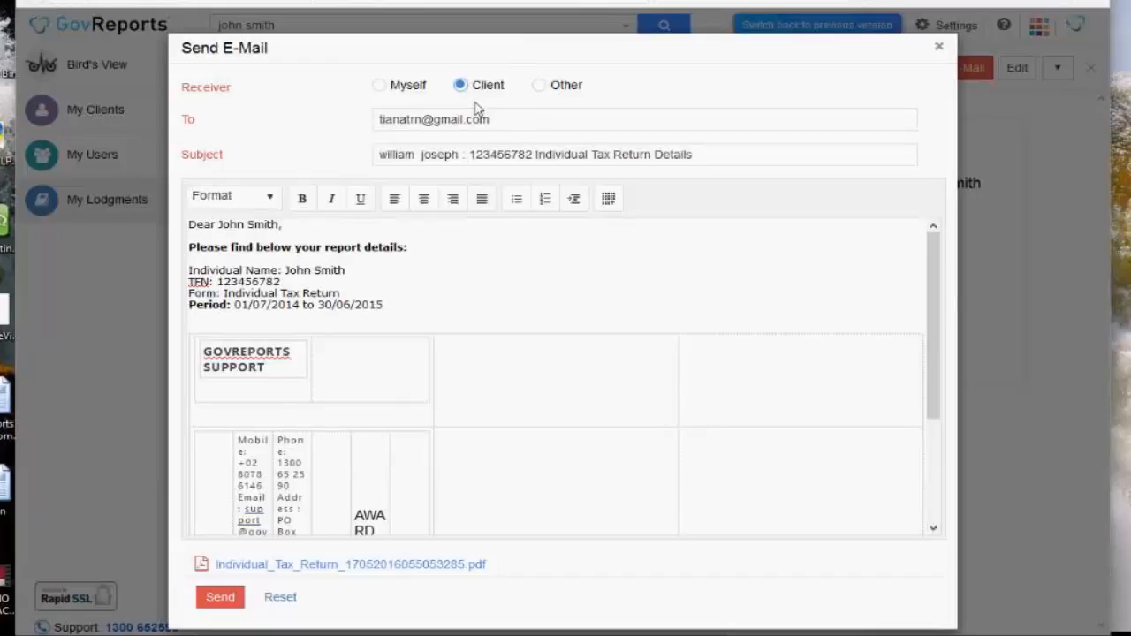
click(546, 85)
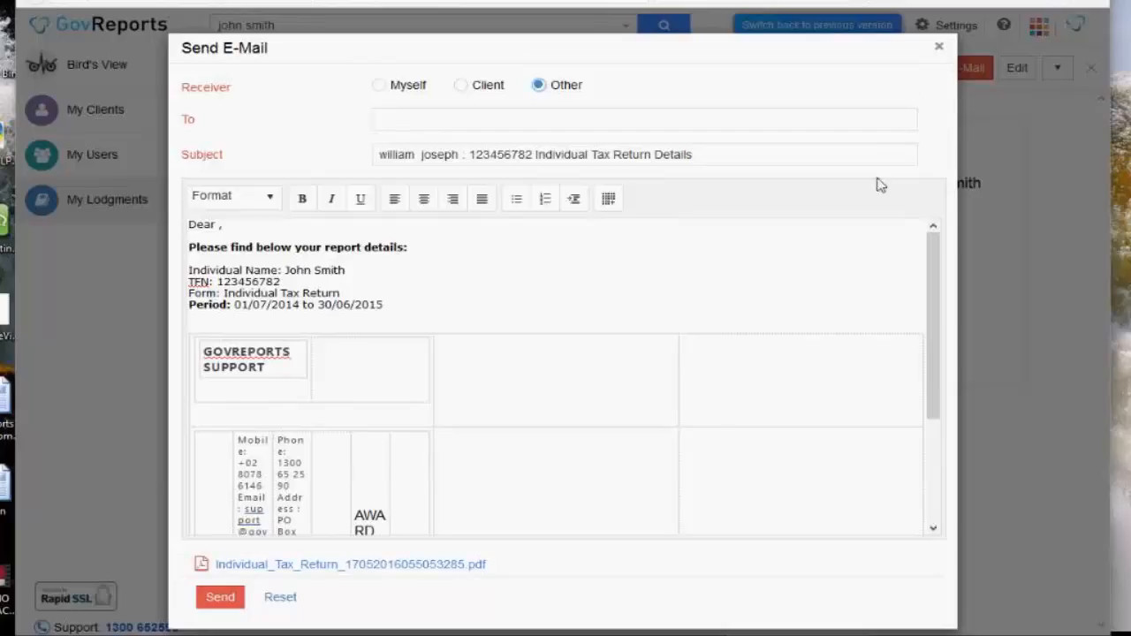
click(942, 50)
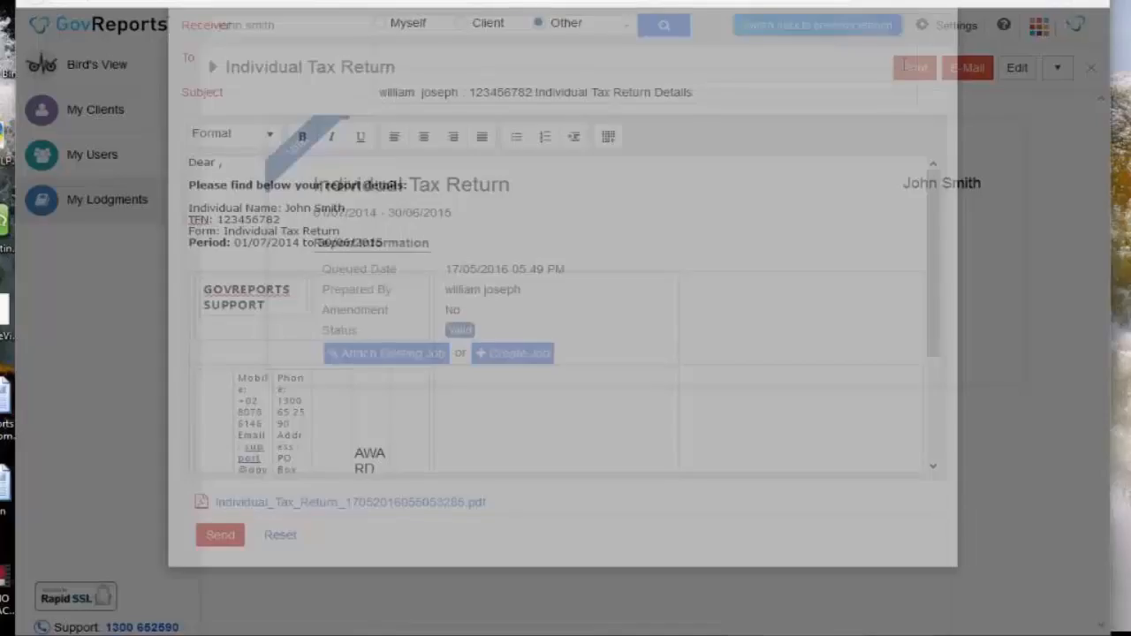
- Prepare the tax return to be sent for signature, and browse for additional PDF files without adding any
click(1062, 73)
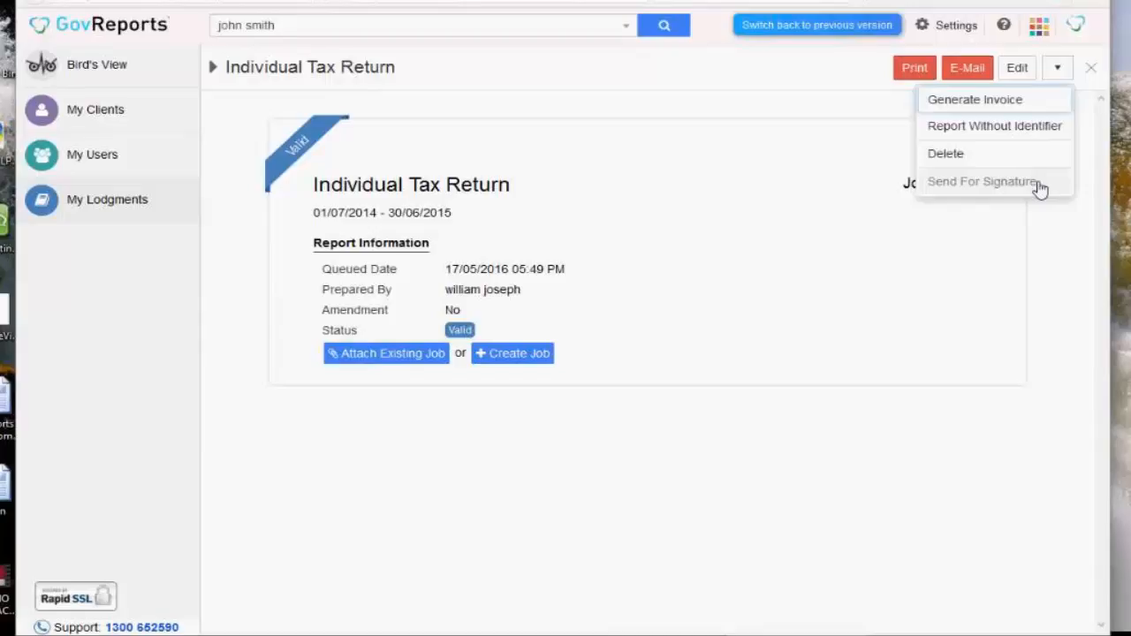
click(1038, 182)
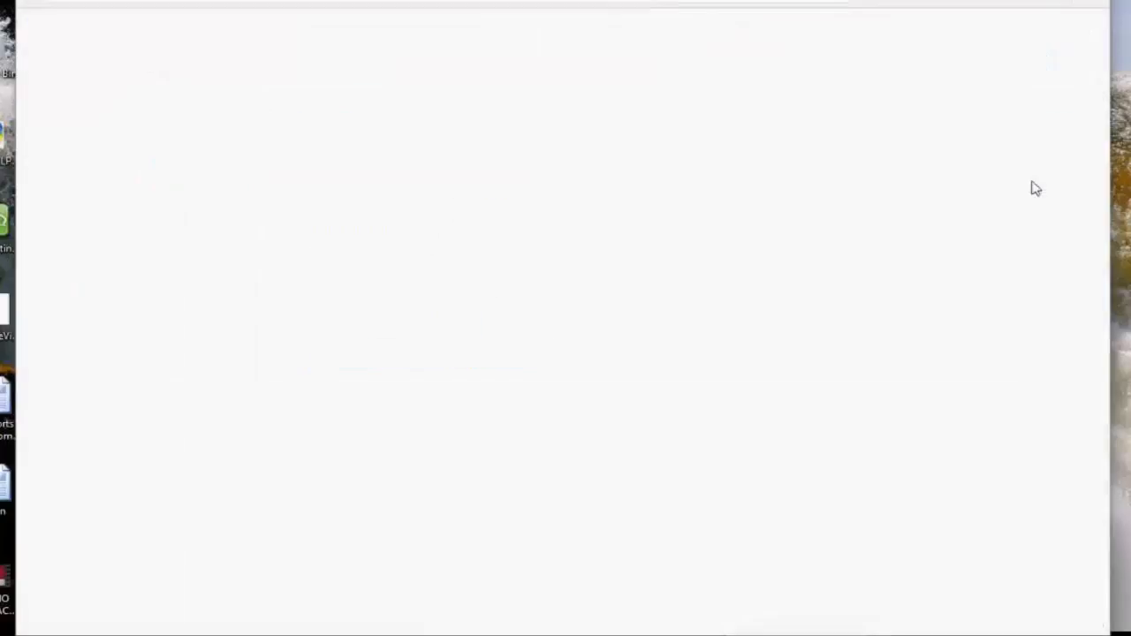
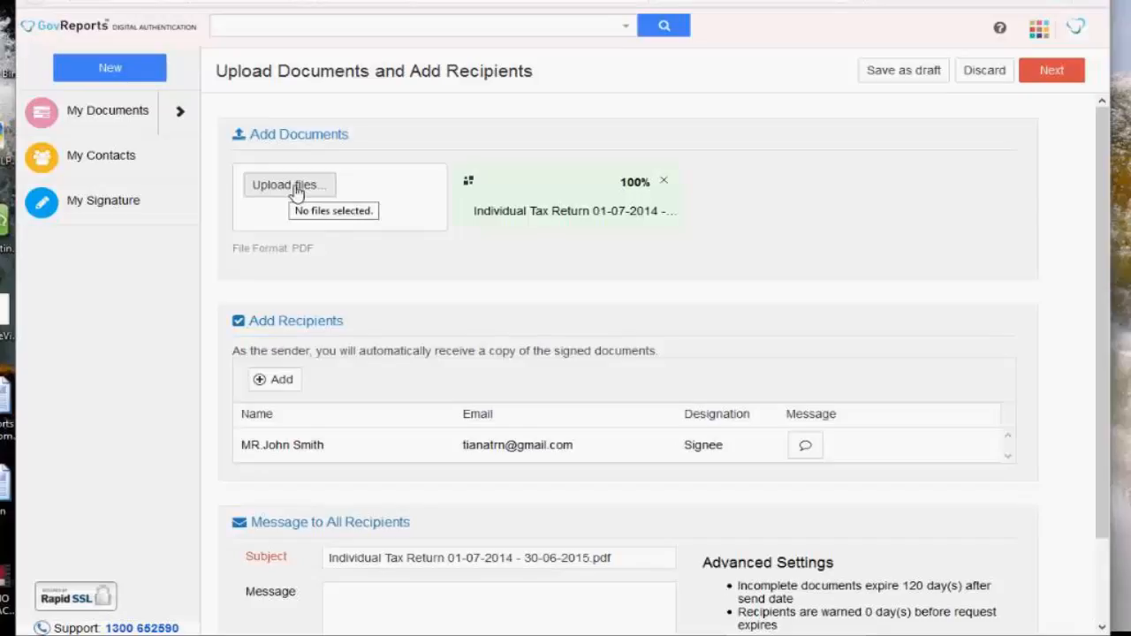
click(296, 194)
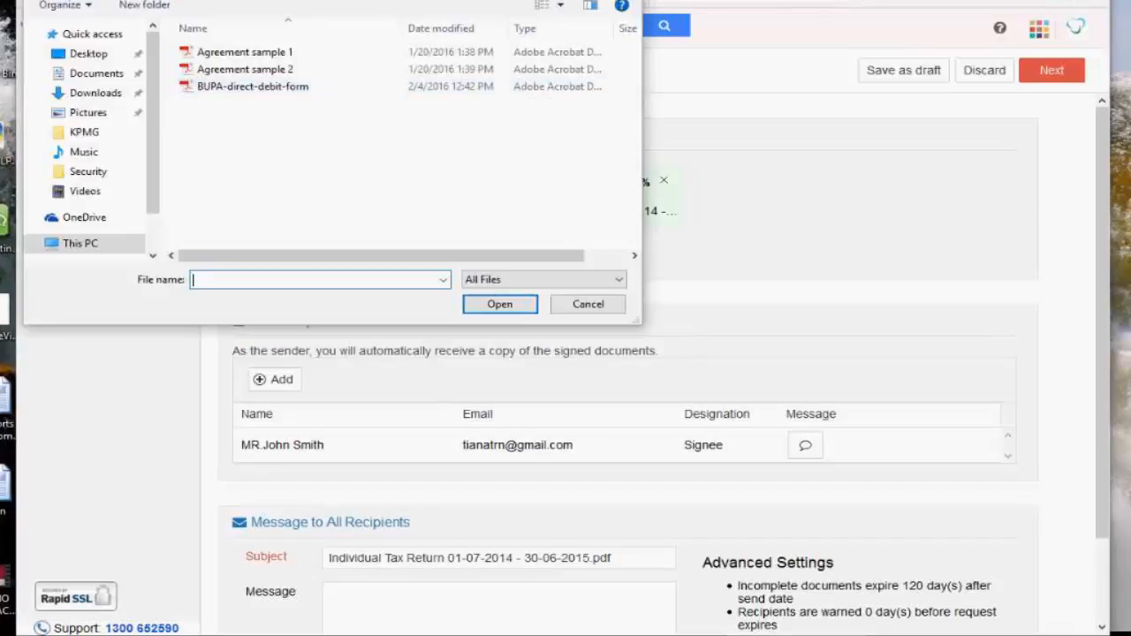
click(624, 0)
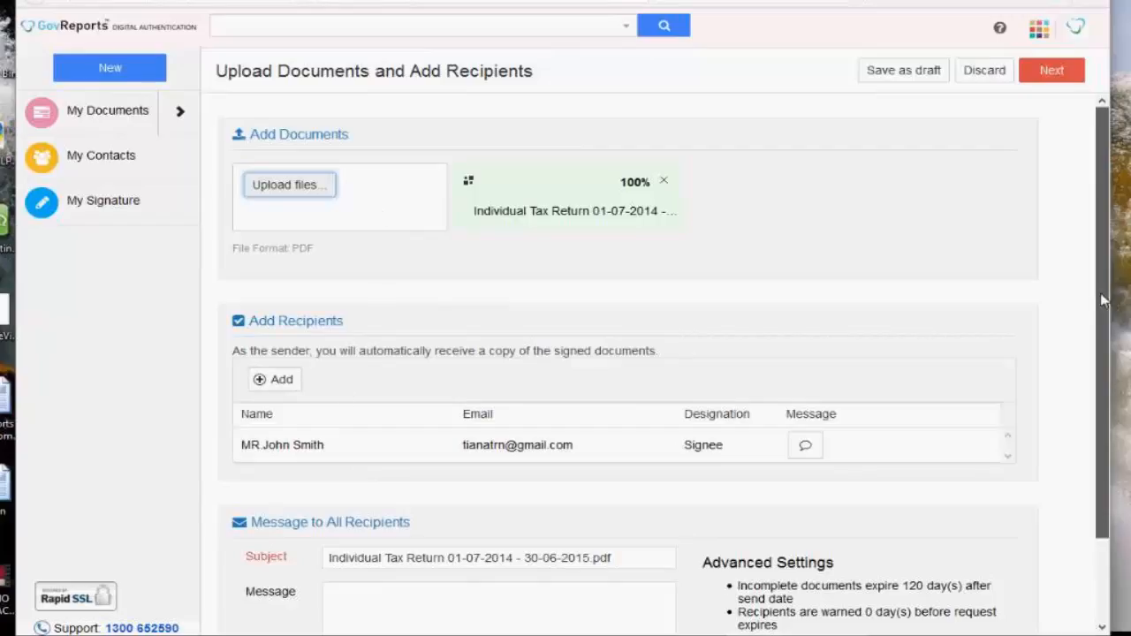
- Check the recipient's designation options, Signee and View Only, and the message field for all recipients
scroll(1091, 328, down, 2)
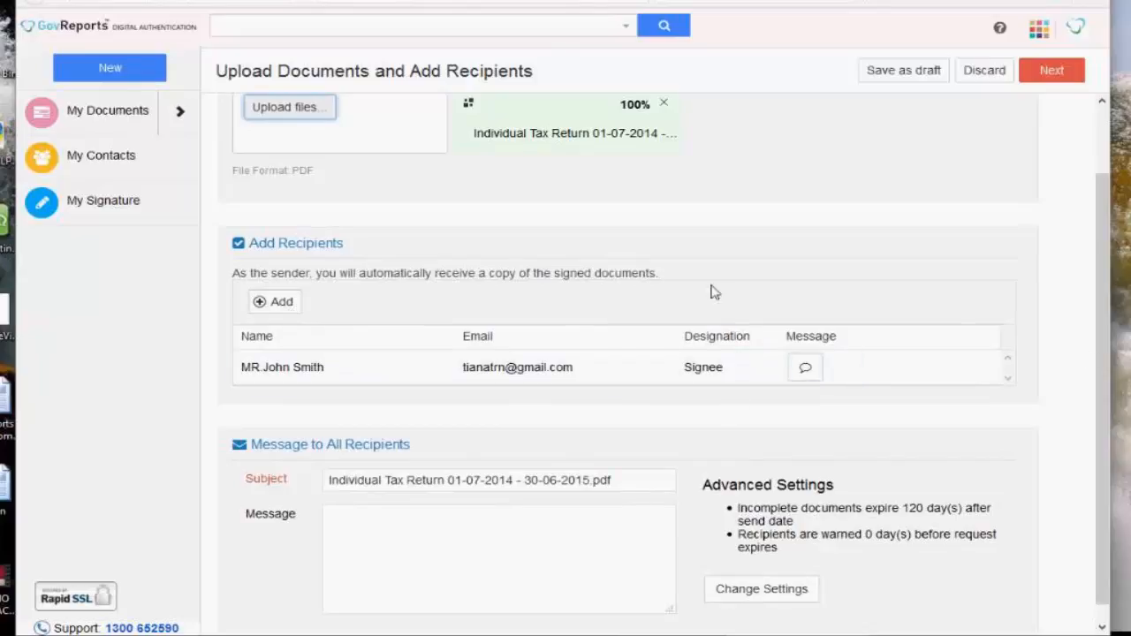
click(723, 371)
click(766, 369)
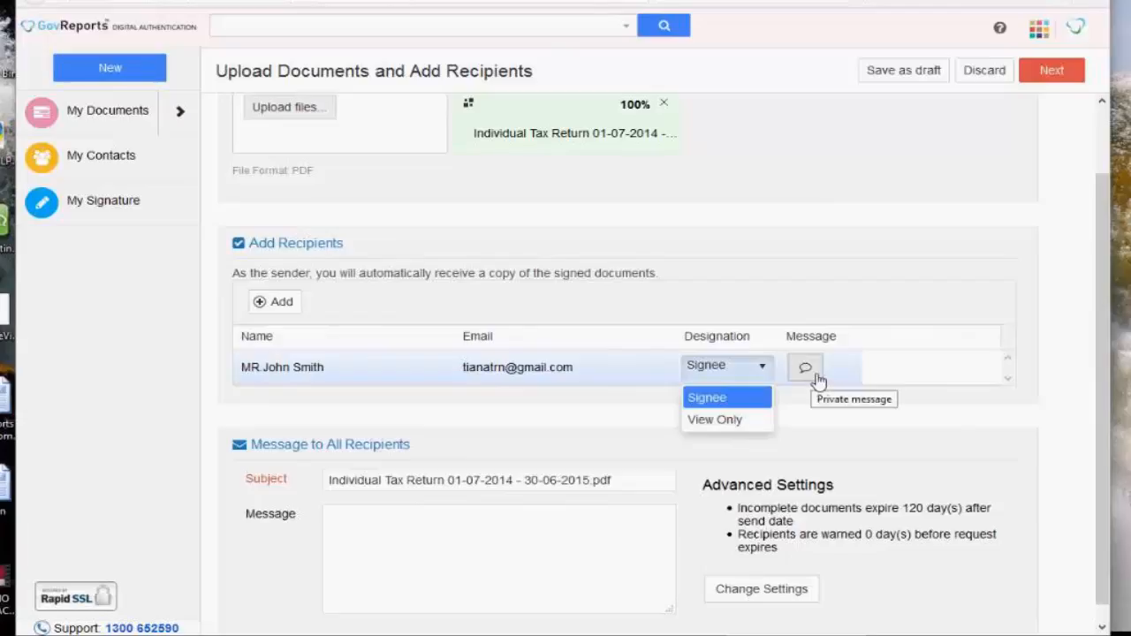
click(450, 528)
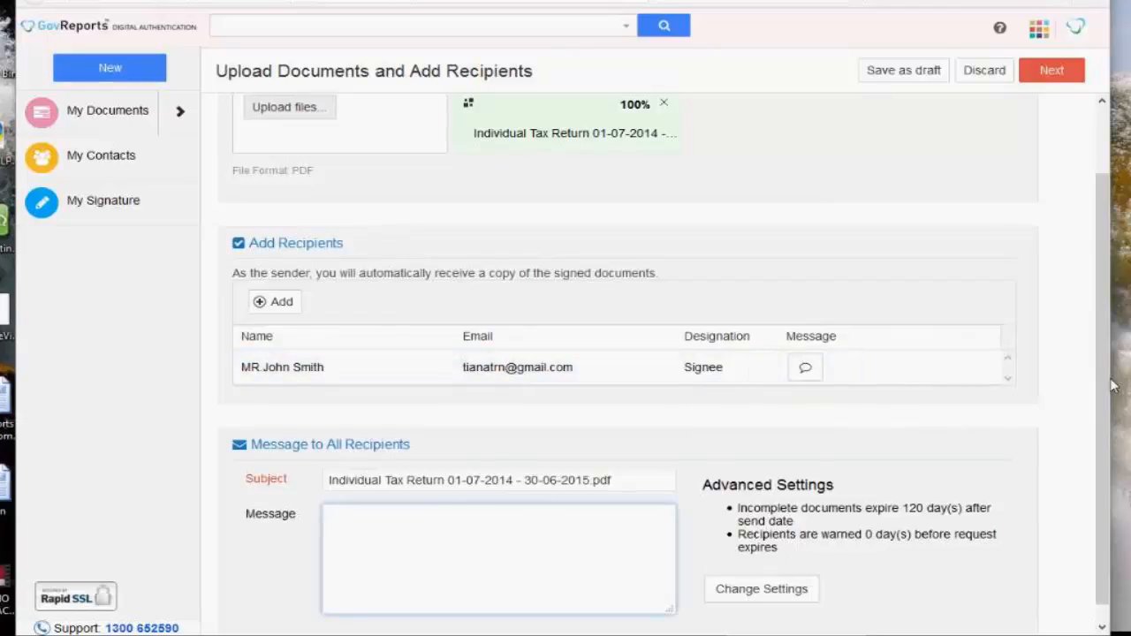
- In the advanced settings, create a reminder with signee notification 1 day after receipt and a repeat period of 10 days
scroll(1096, 431, down, 1)
click(782, 579)
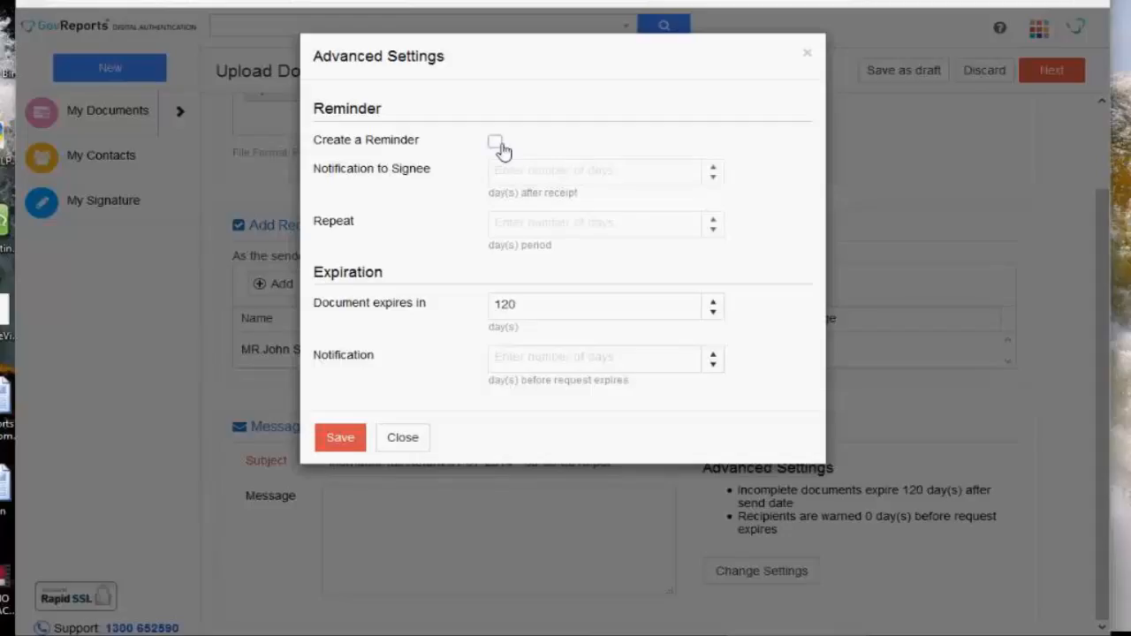
click(496, 142)
click(514, 184)
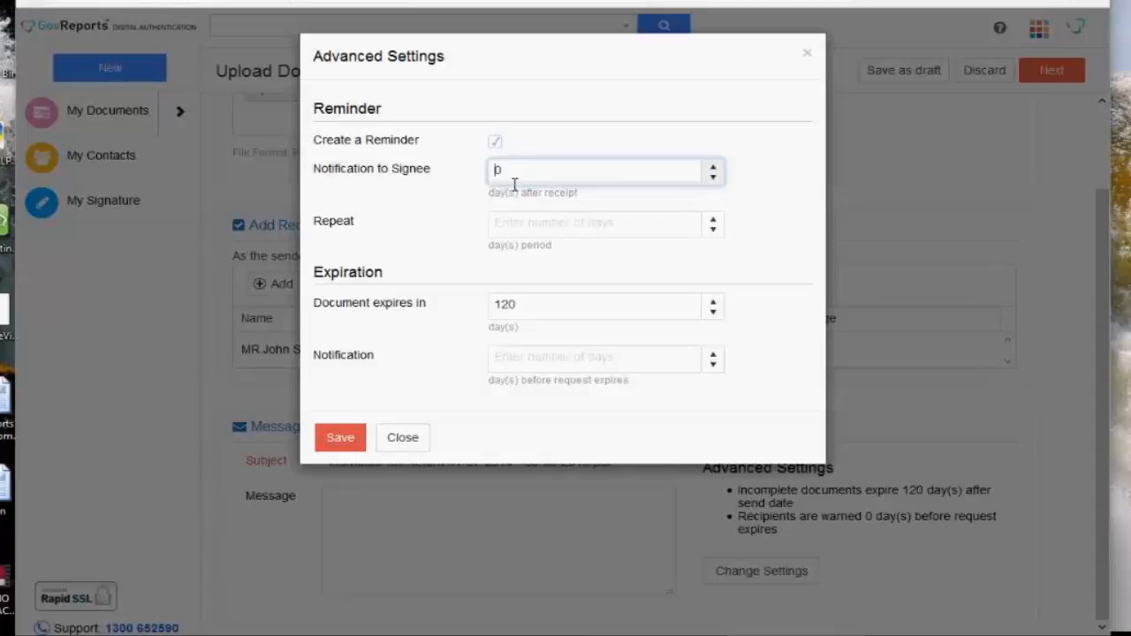
key(BackSpace)
text(1)
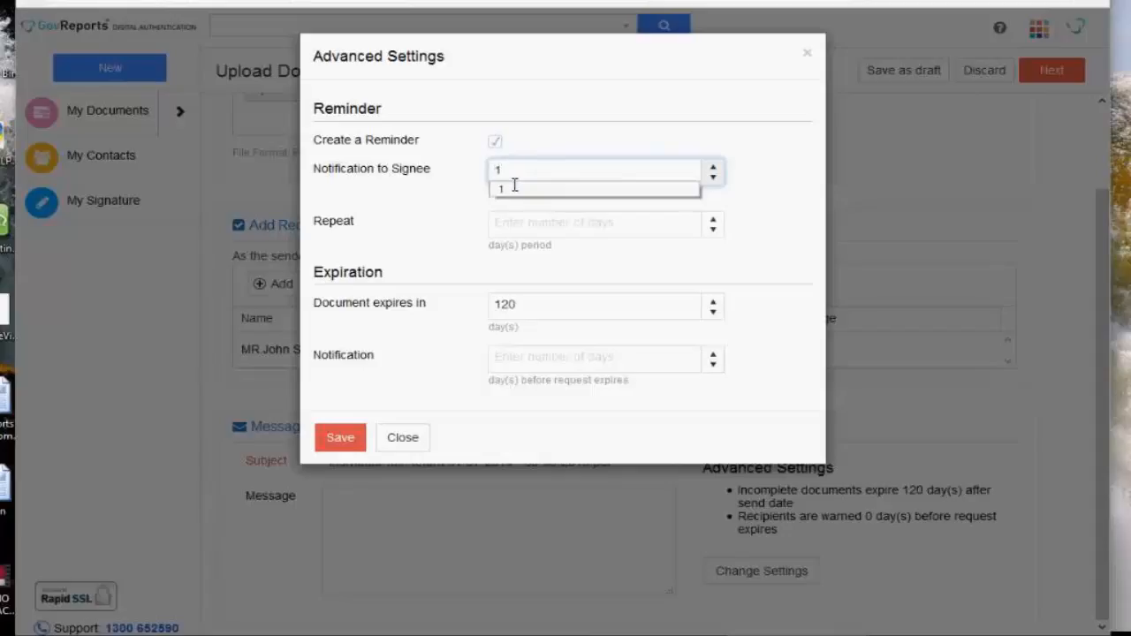
key(Down)
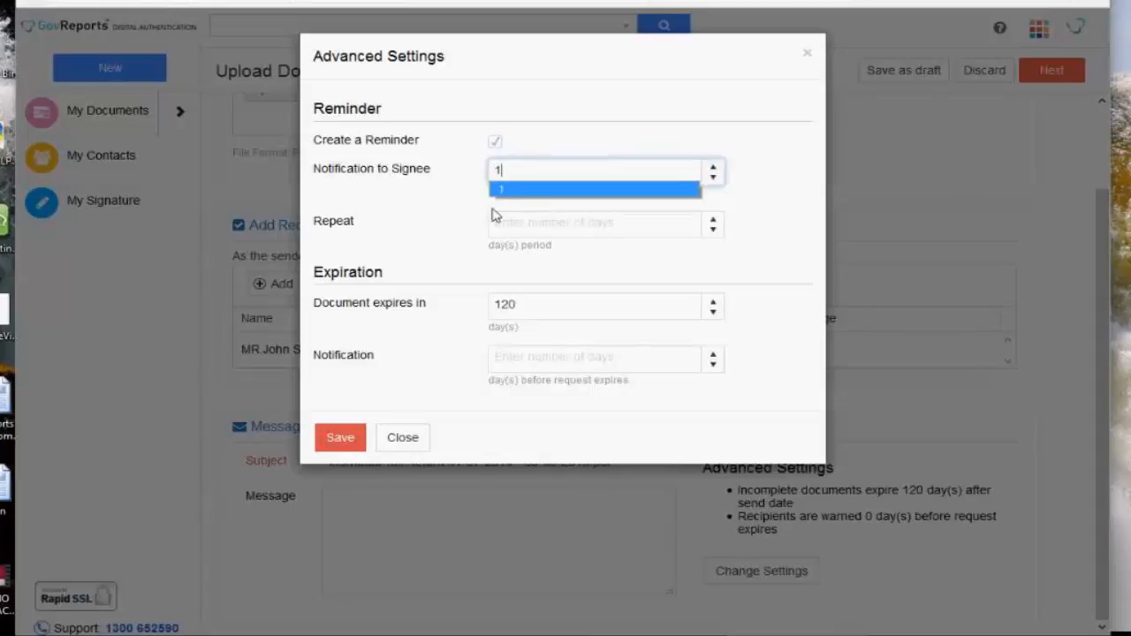
click(507, 226)
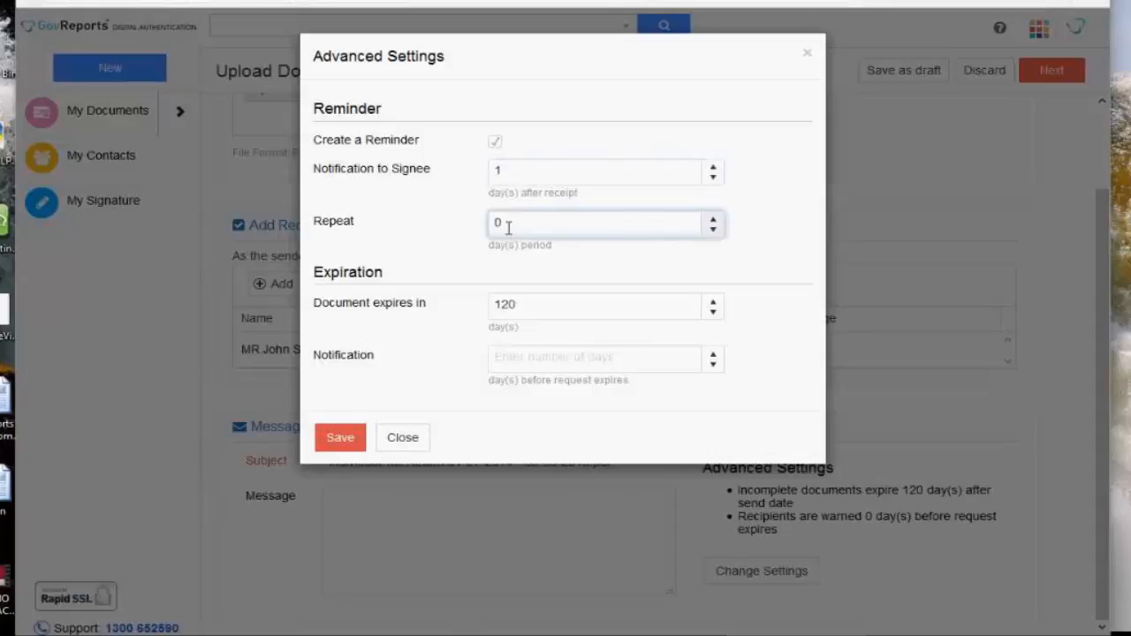
click(497, 223)
text(1)
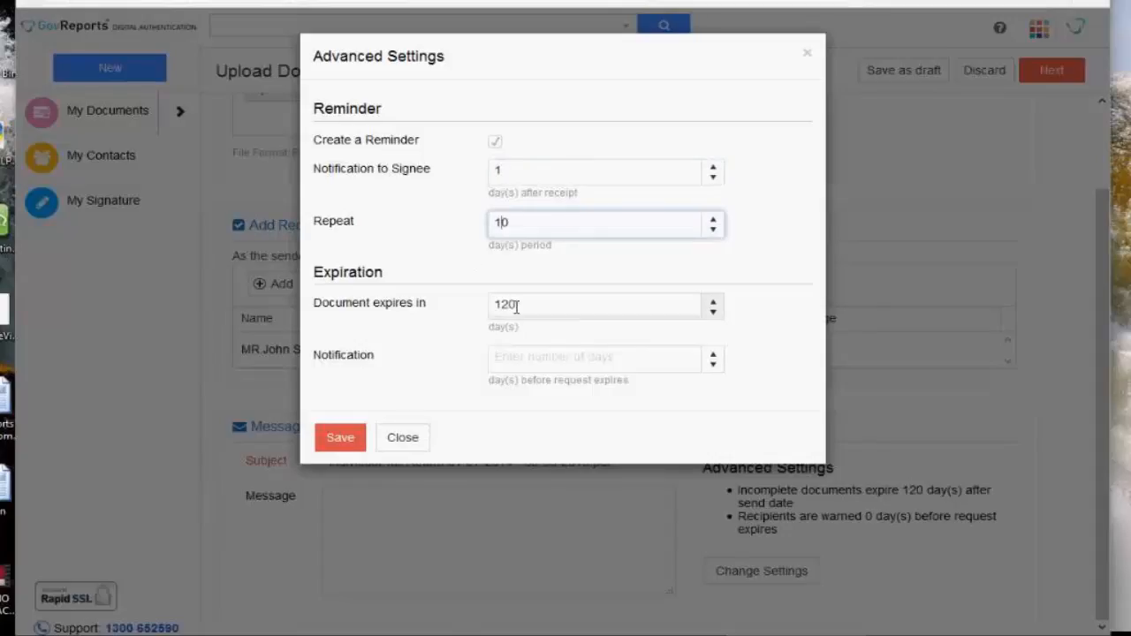
- Set the document to expire in 10 days with notification 1 day before the request expires, and save the advanced settings
click(516, 306)
key(BackSpace)
key(BackSpace)
key(BackSpace)
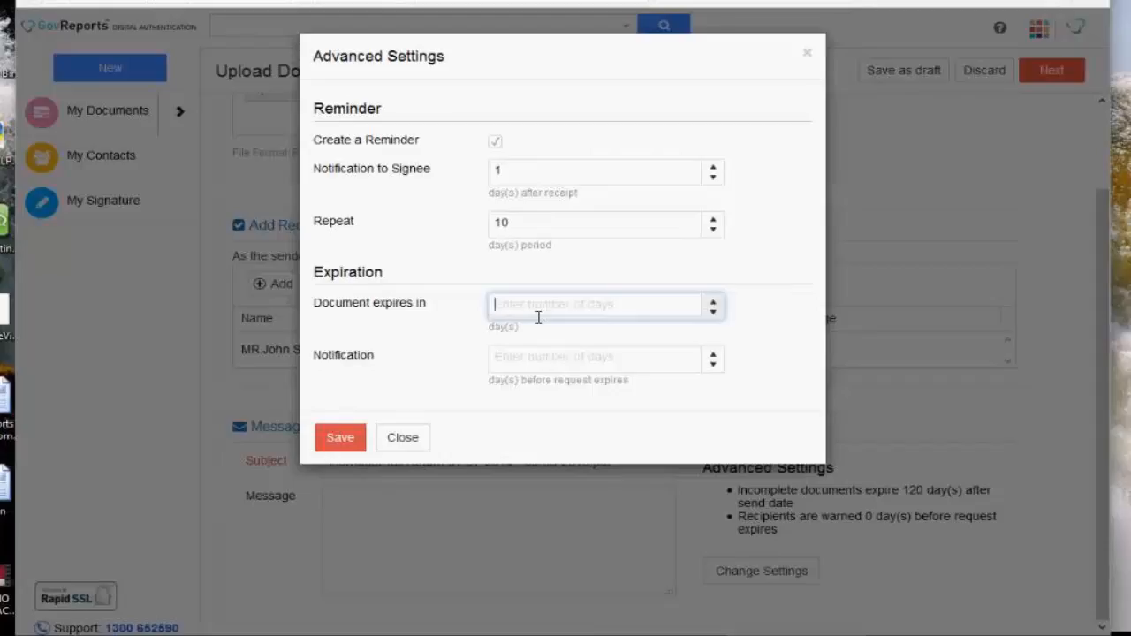
click(538, 317)
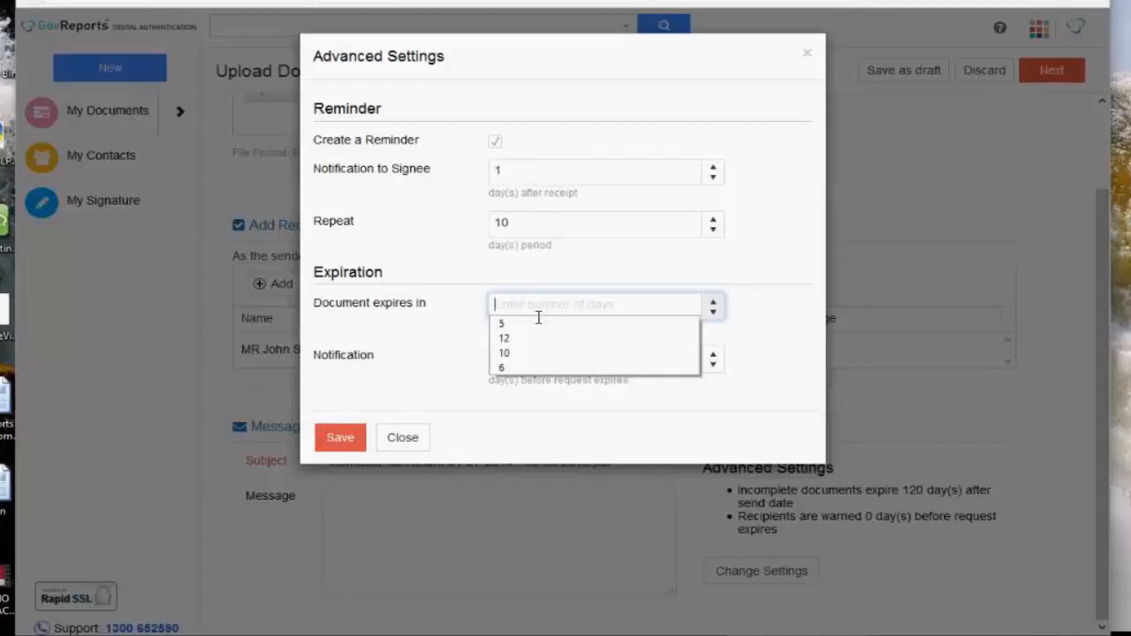
text(10)
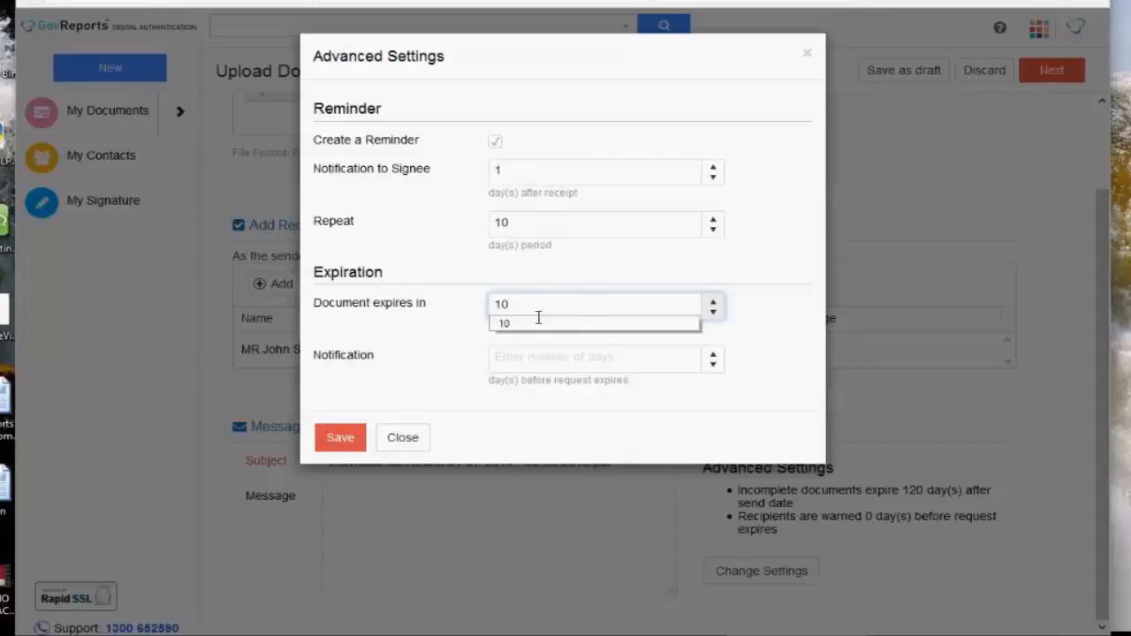
click(526, 366)
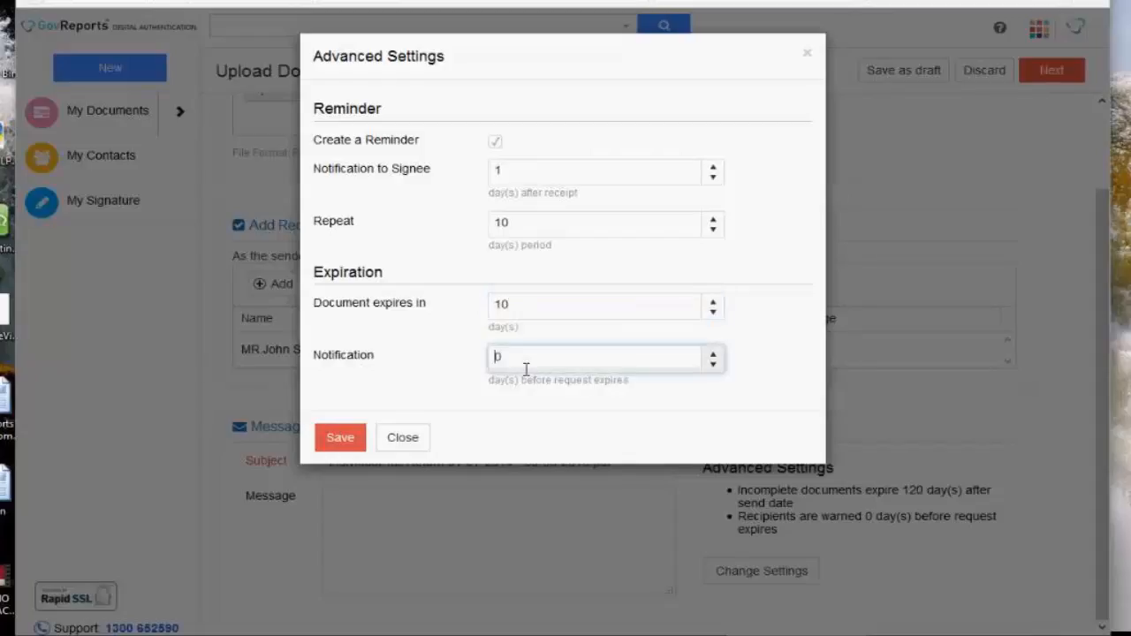
text(1)
key(Delete)
click(357, 441)
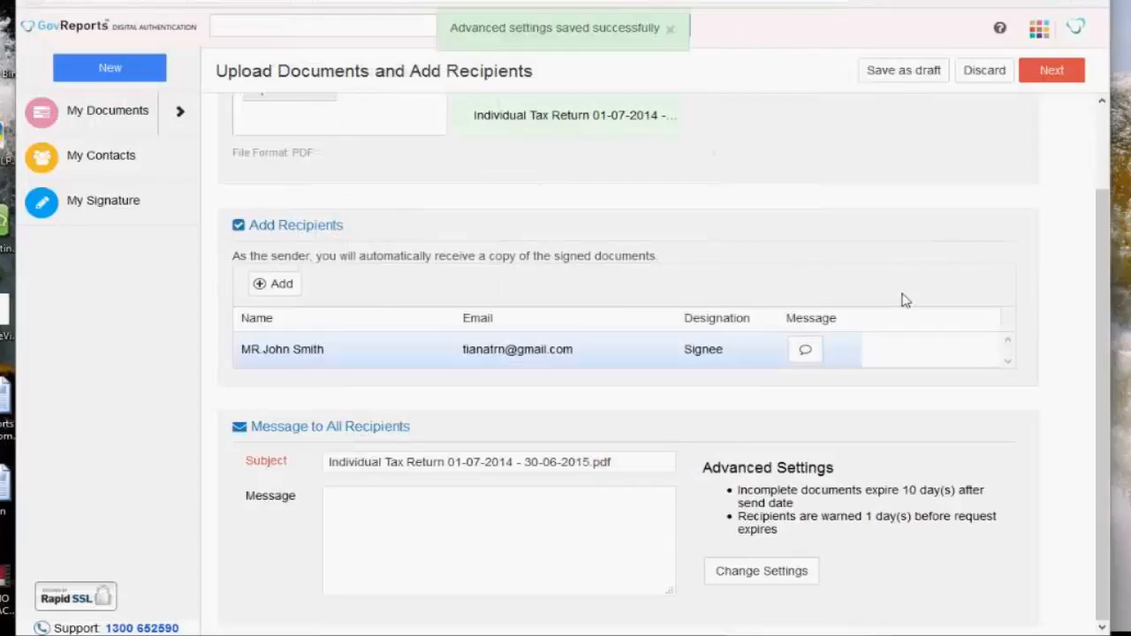
- Mark the signee's signature location in the Part A Signature box on page 2 and send the document for signature
click(1059, 76)
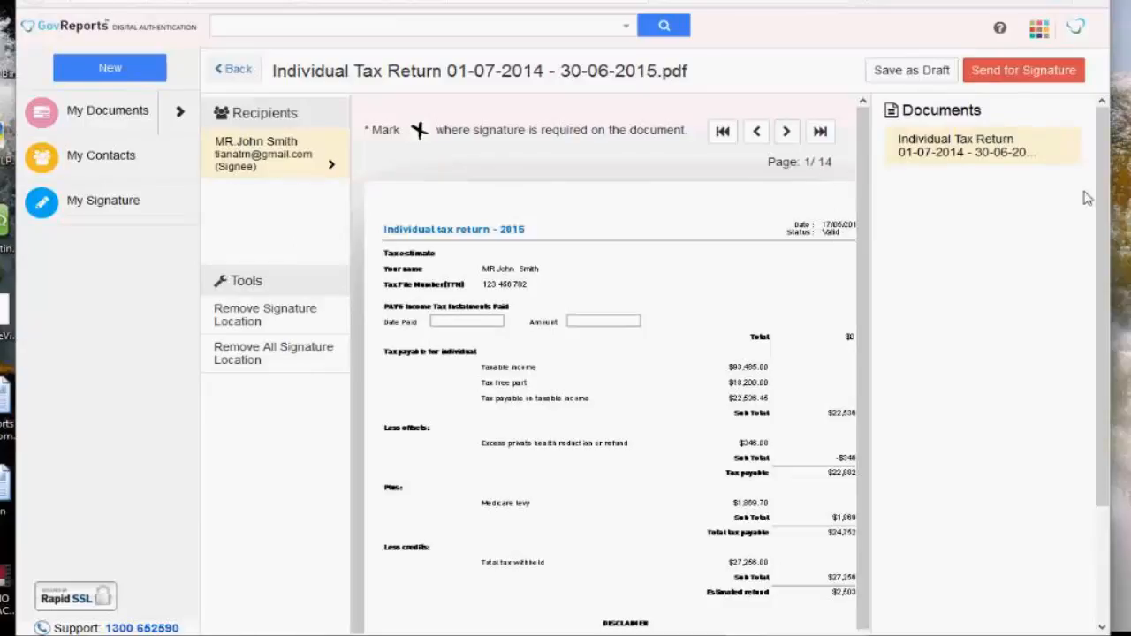
scroll(1087, 266, down, 3)
scroll(1091, 235, up, 2)
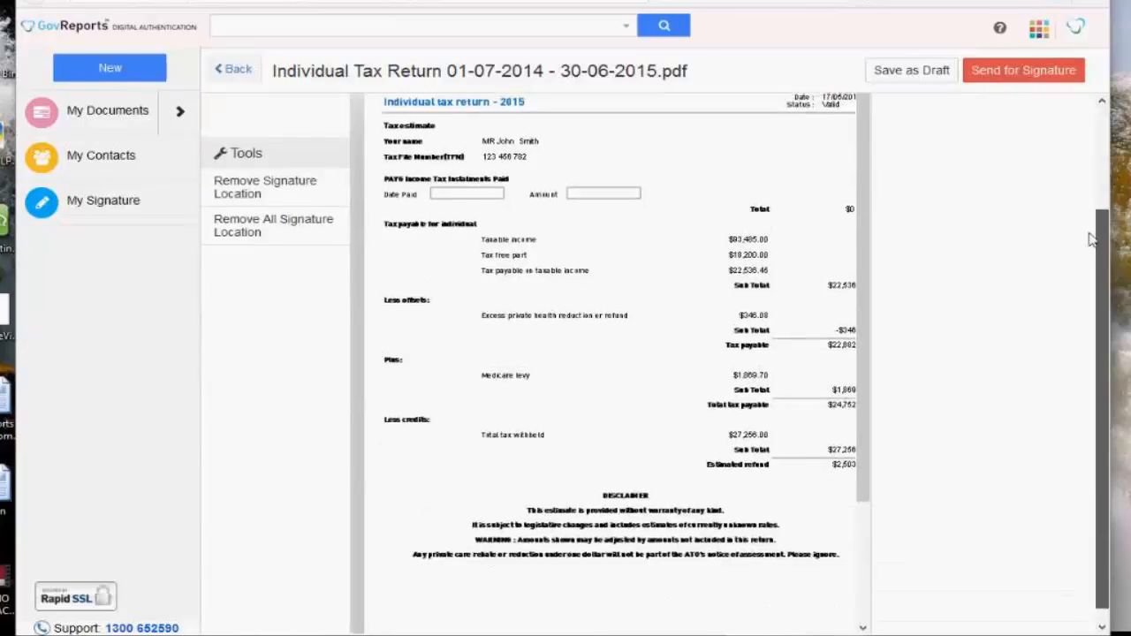
click(787, 120)
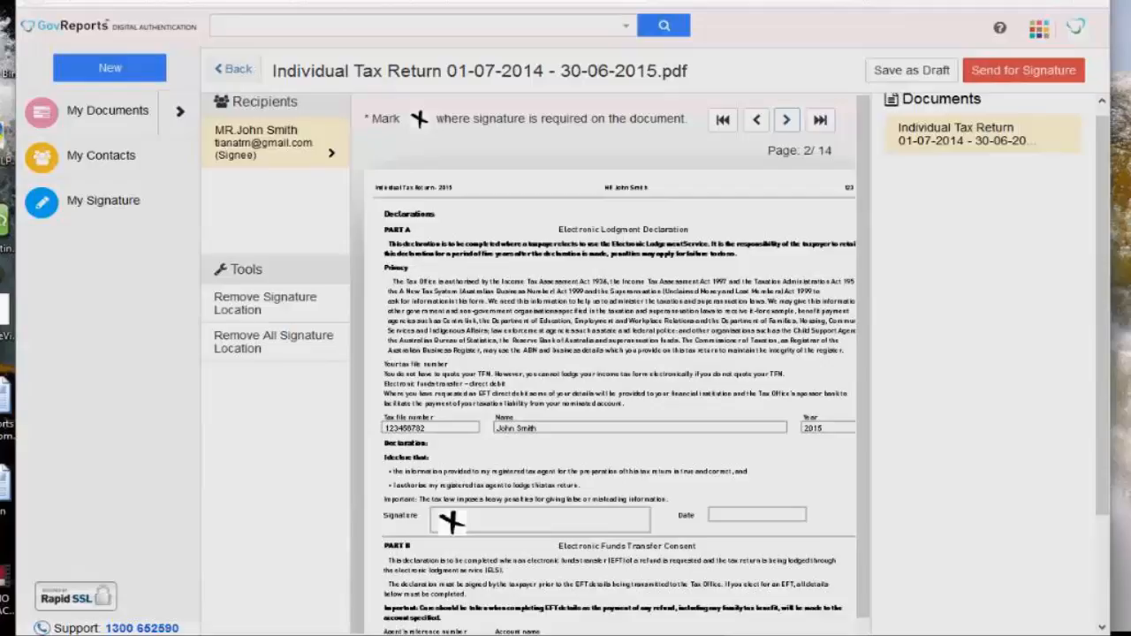
click(452, 522)
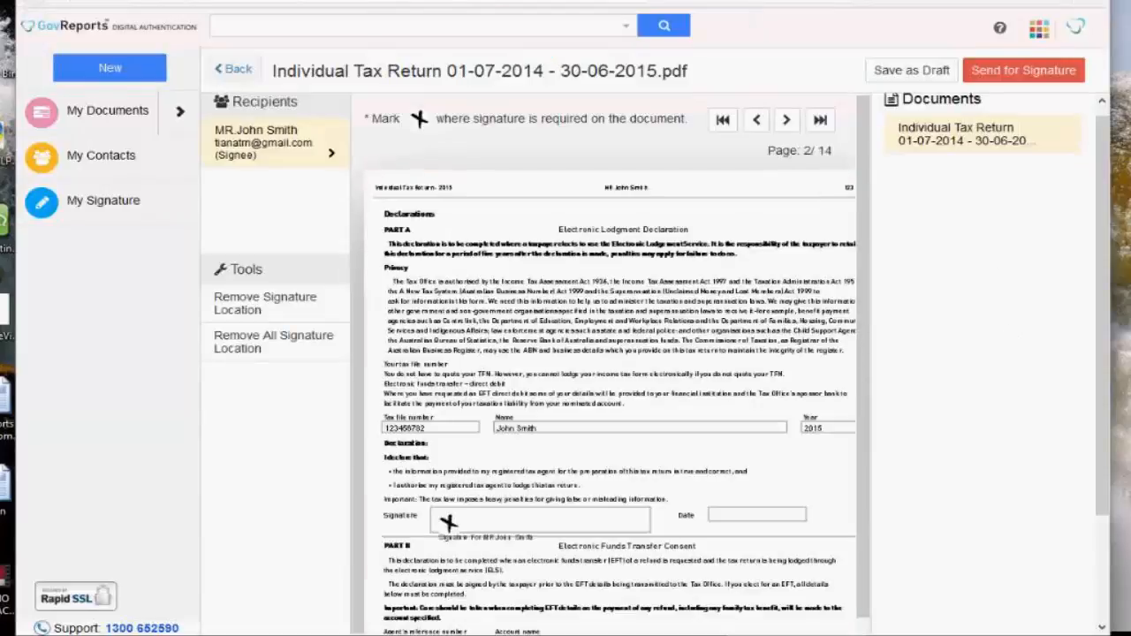
scroll(1101, 342, down, 1)
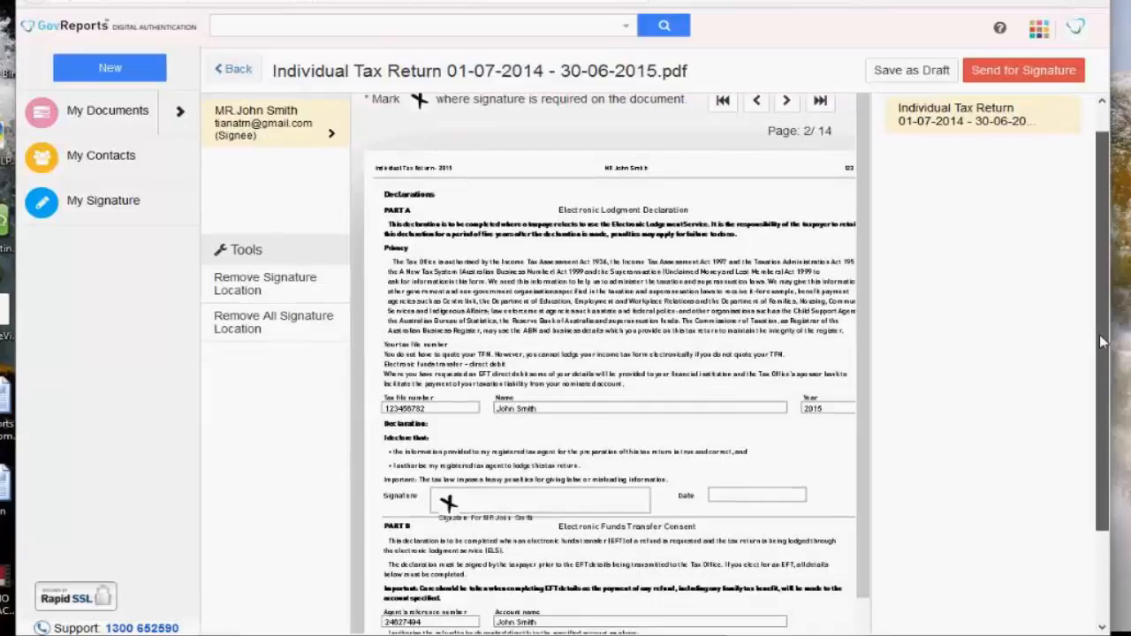
scroll(1102, 342, down, 2)
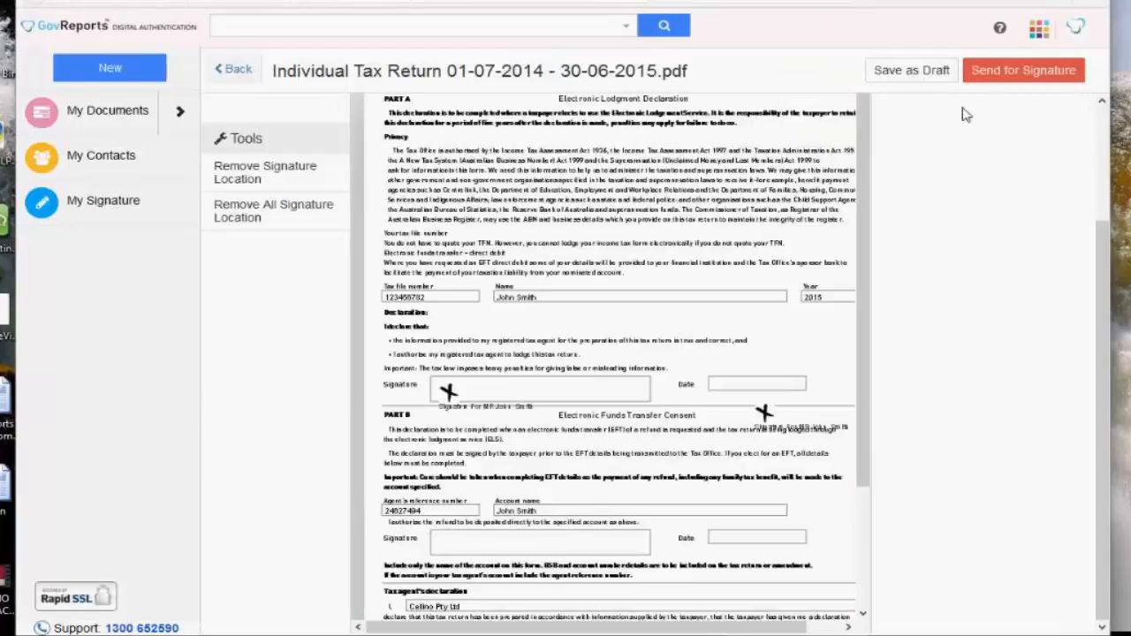
click(1030, 78)
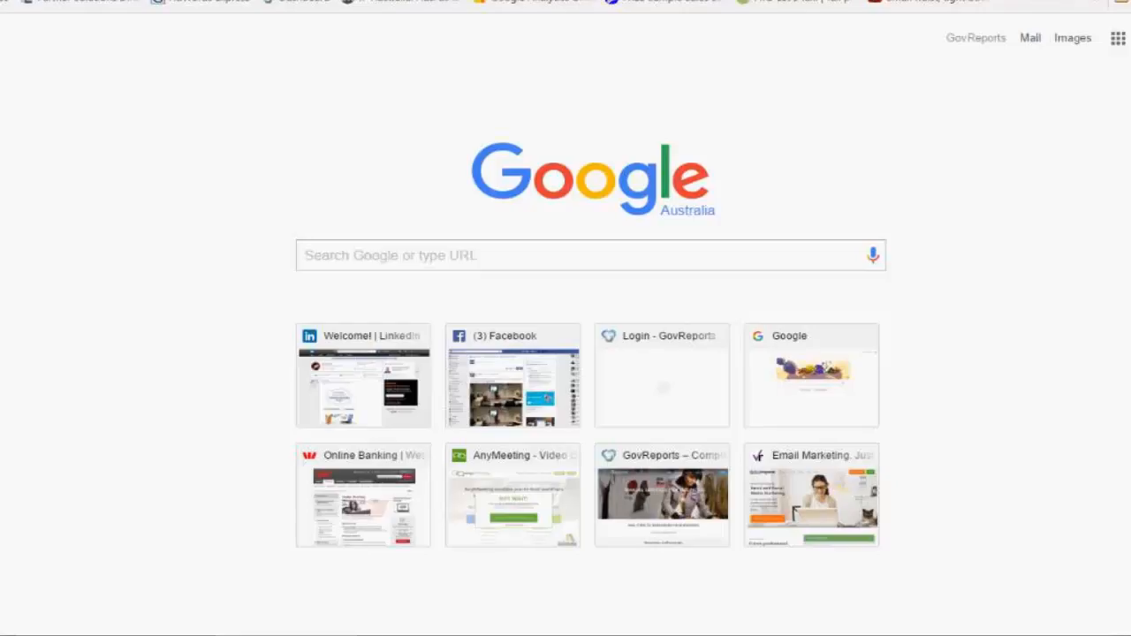
- Switch to the Google page and open the sign-in form for adding another account, ready for the client's e-mail address
click(1130, 38)
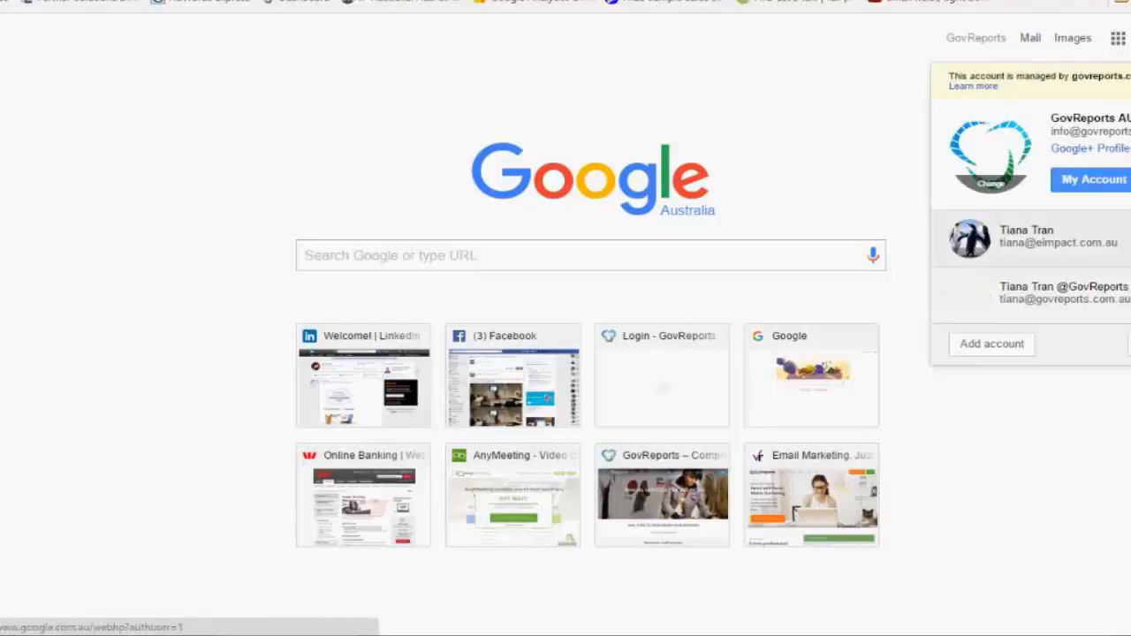
click(991, 346)
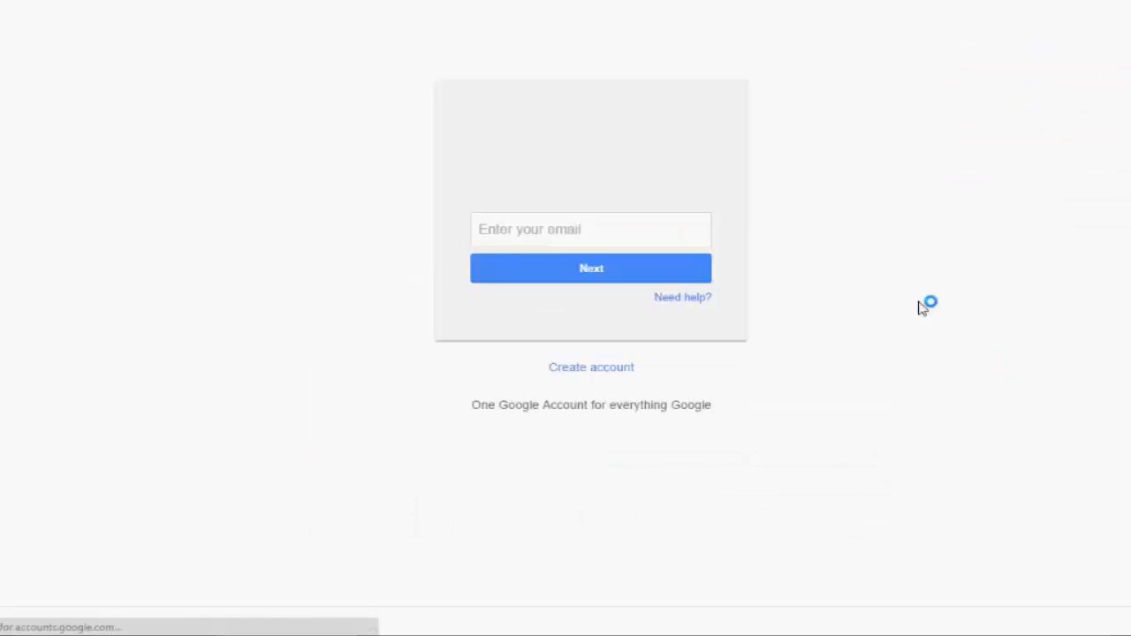
click(663, 246)
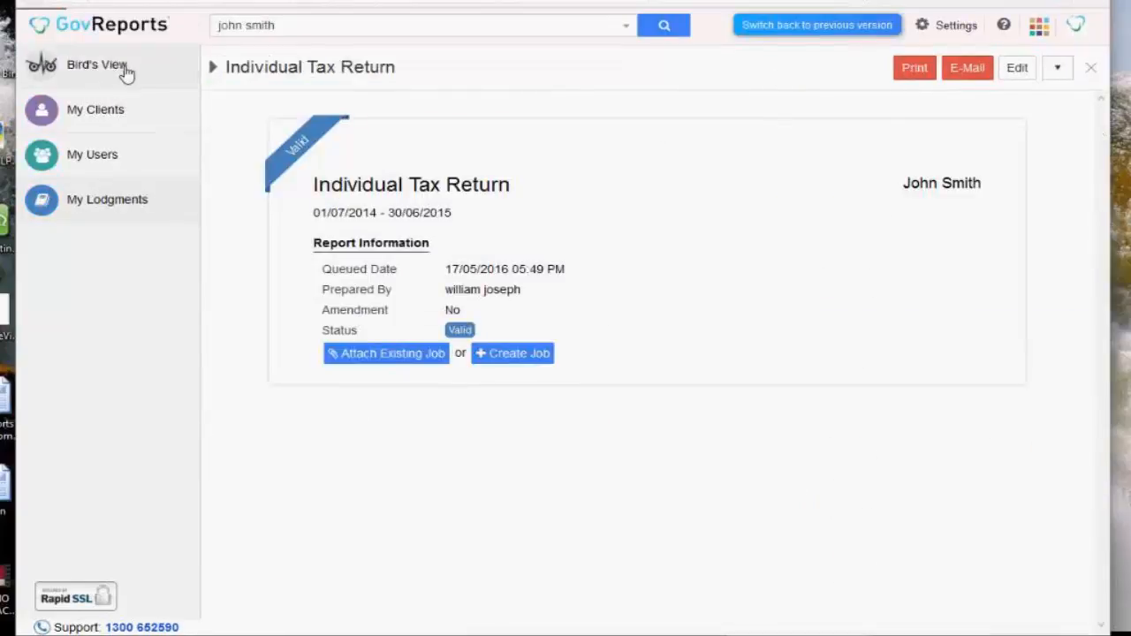
- Open the Saved Reports list from the GovReports dashboard and check the amendment and status columns of the reports
click(126, 75)
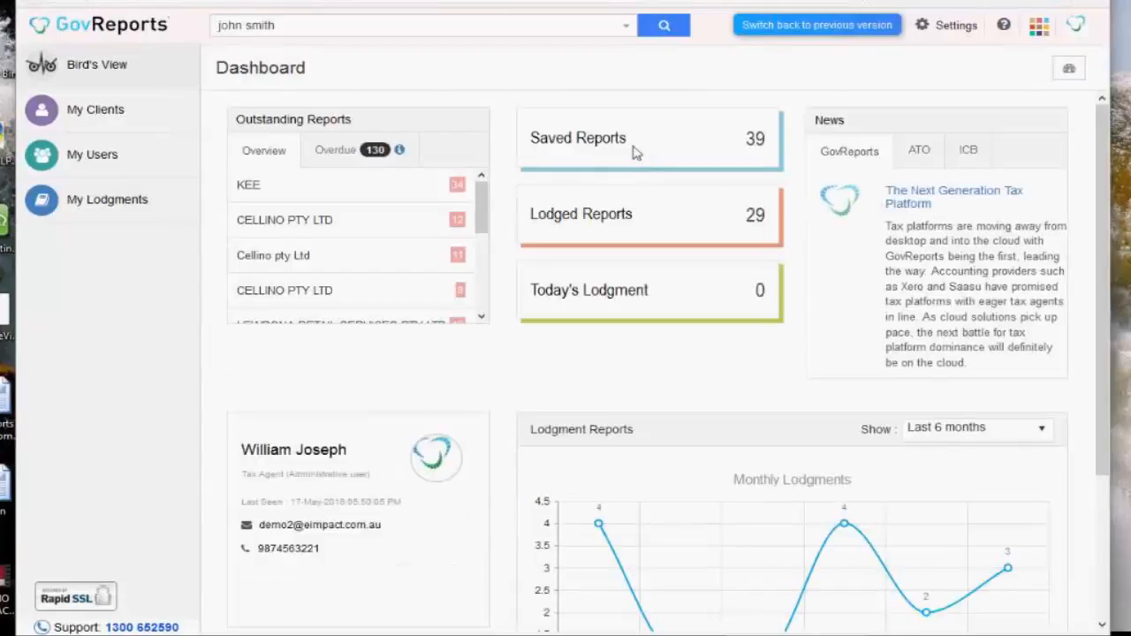
click(637, 153)
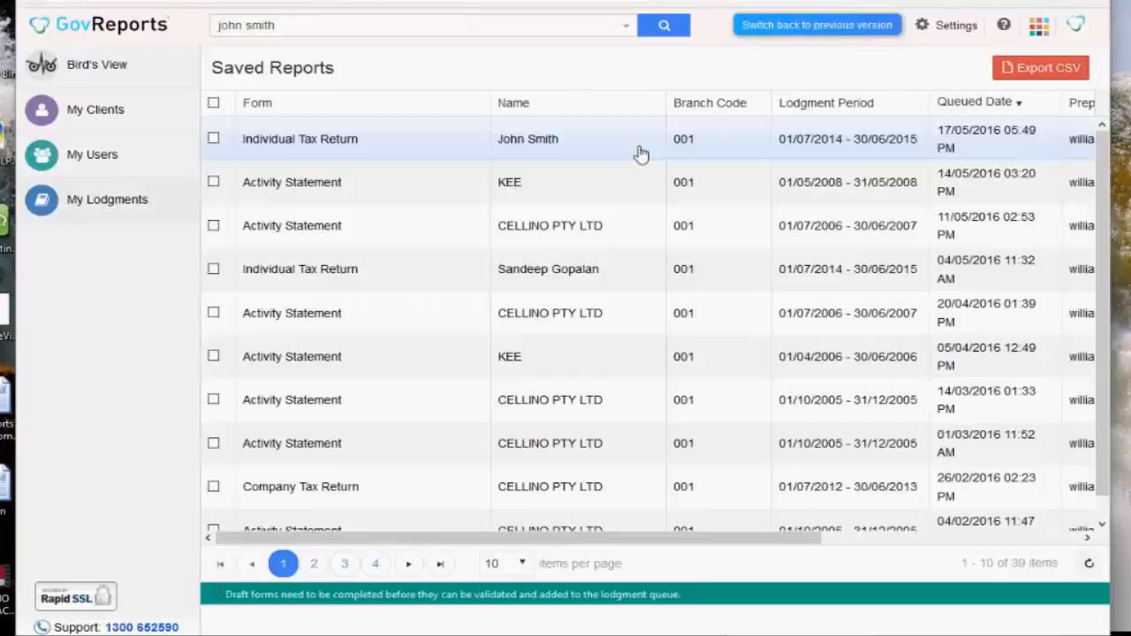
drag(589, 541, 929, 586)
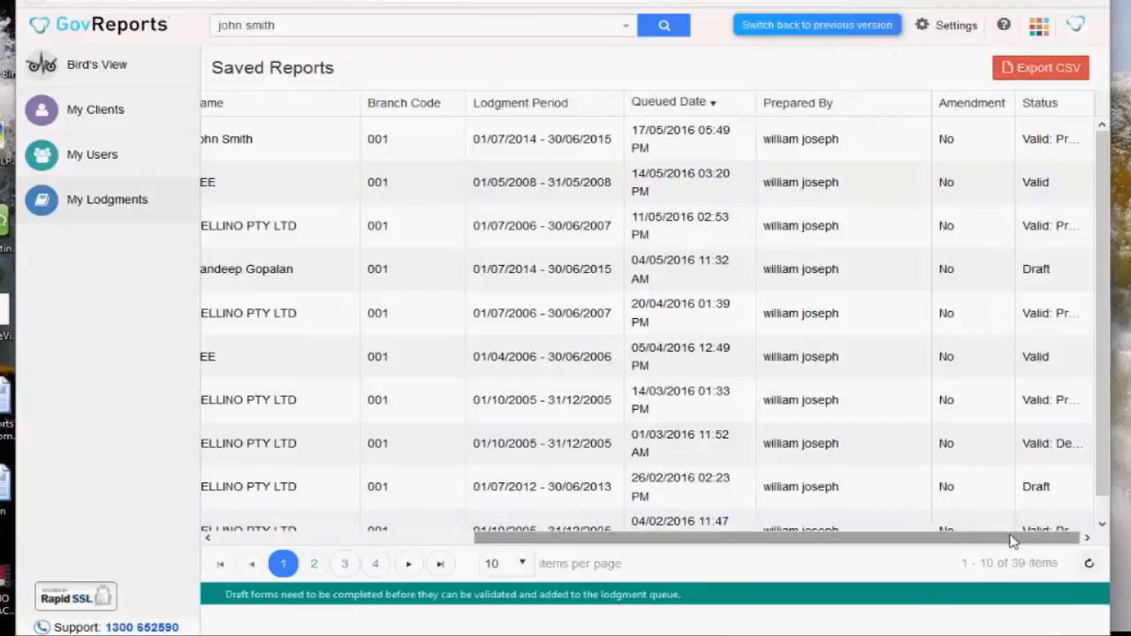
drag(1102, 487, 1102, 513)
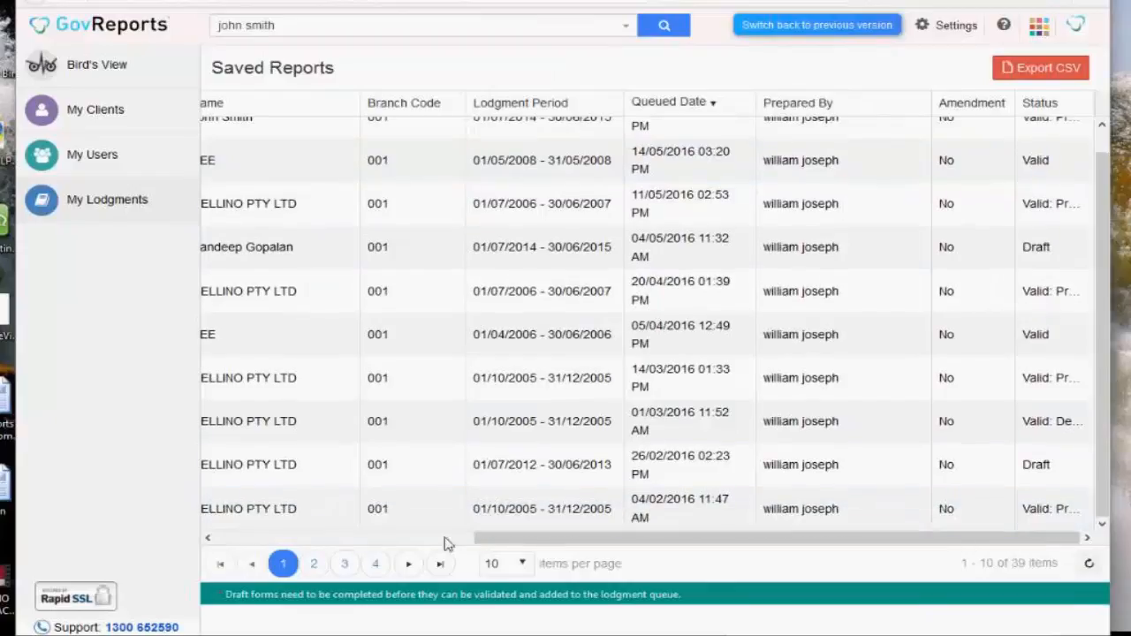
- On page 2 of Saved Reports, select the CELLINO PTY LTD Activity Statement queued 13/01/2016 10:45 AM and lodge it
click(319, 567)
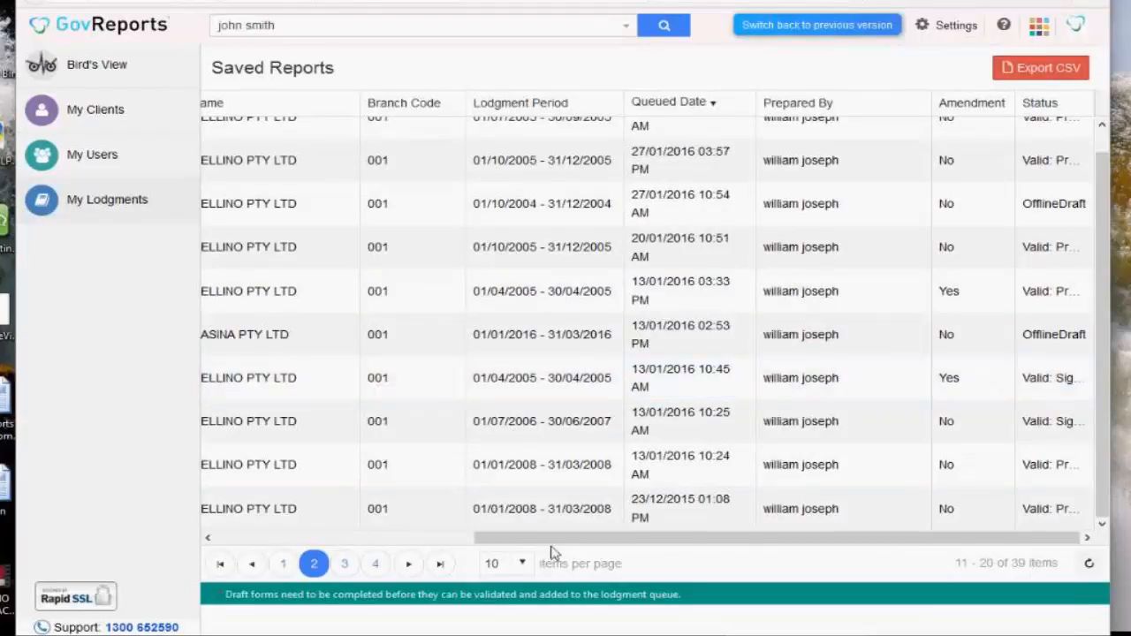
drag(552, 542, 222, 371)
click(213, 377)
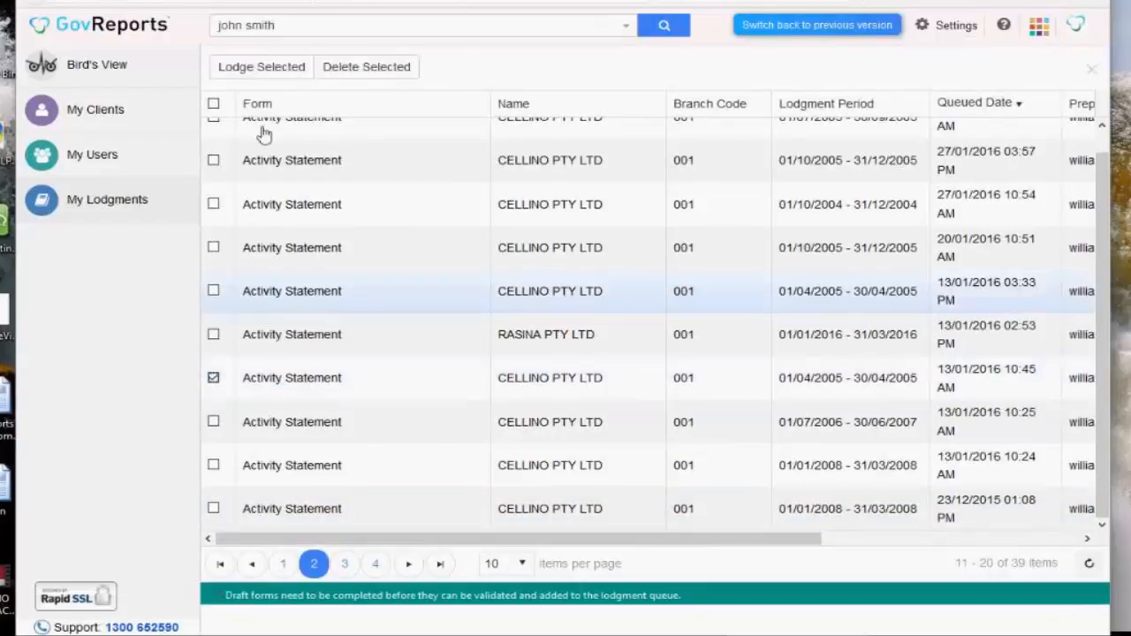
click(286, 69)
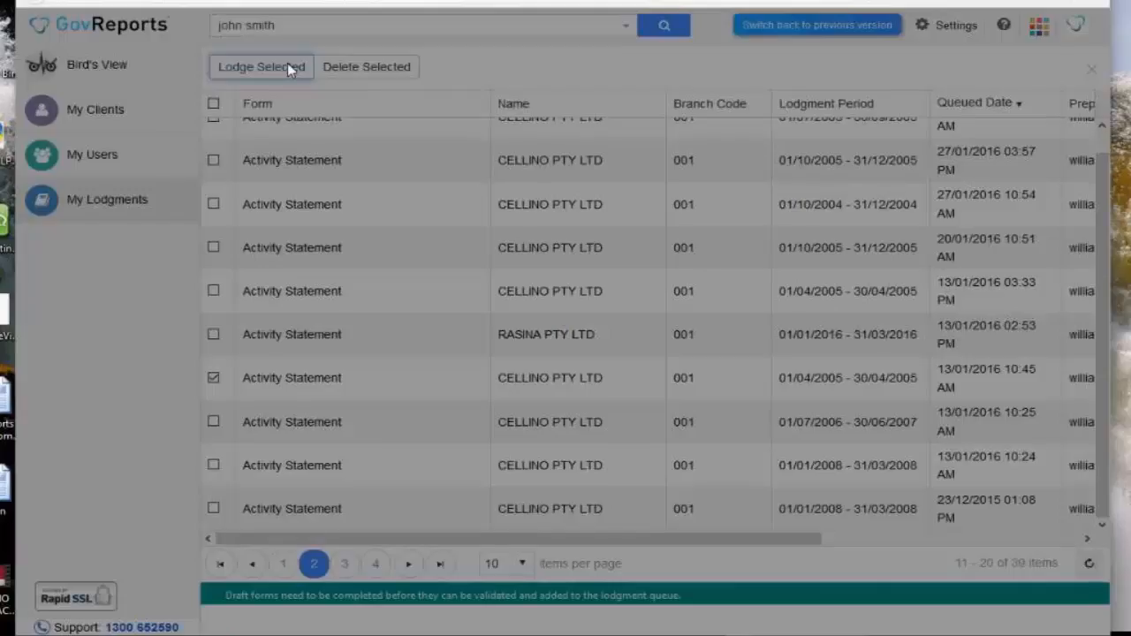
click(495, 90)
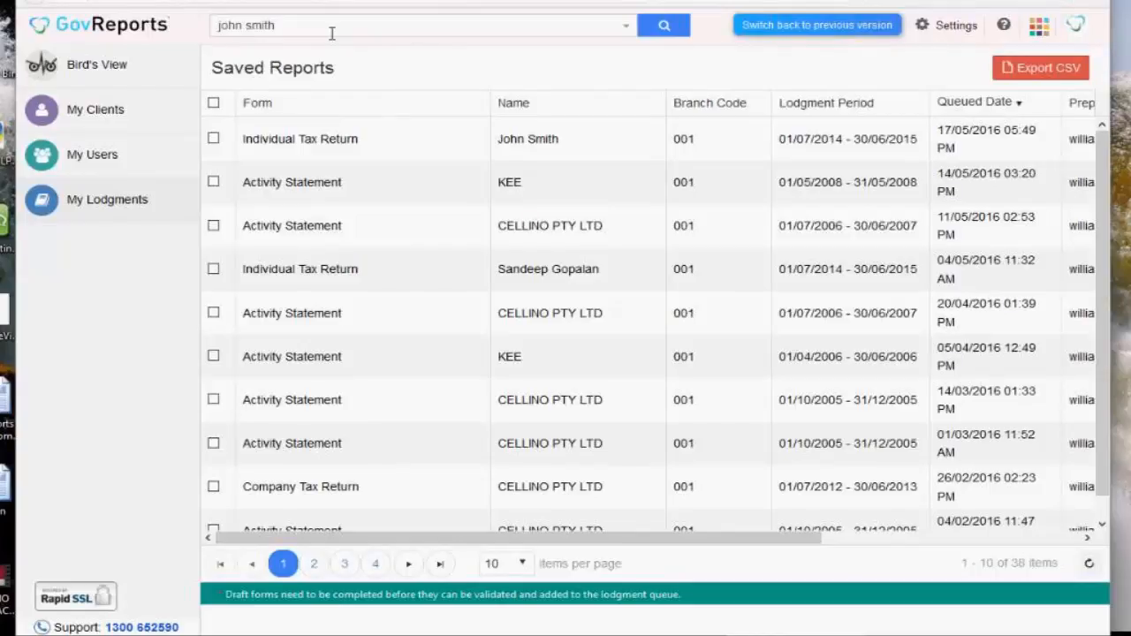
- Select the CELLINO PTY LTD Company Tax Return and the Activity Statement queued 01/03/2016 for batch action, and clear both selections
click(434, 34)
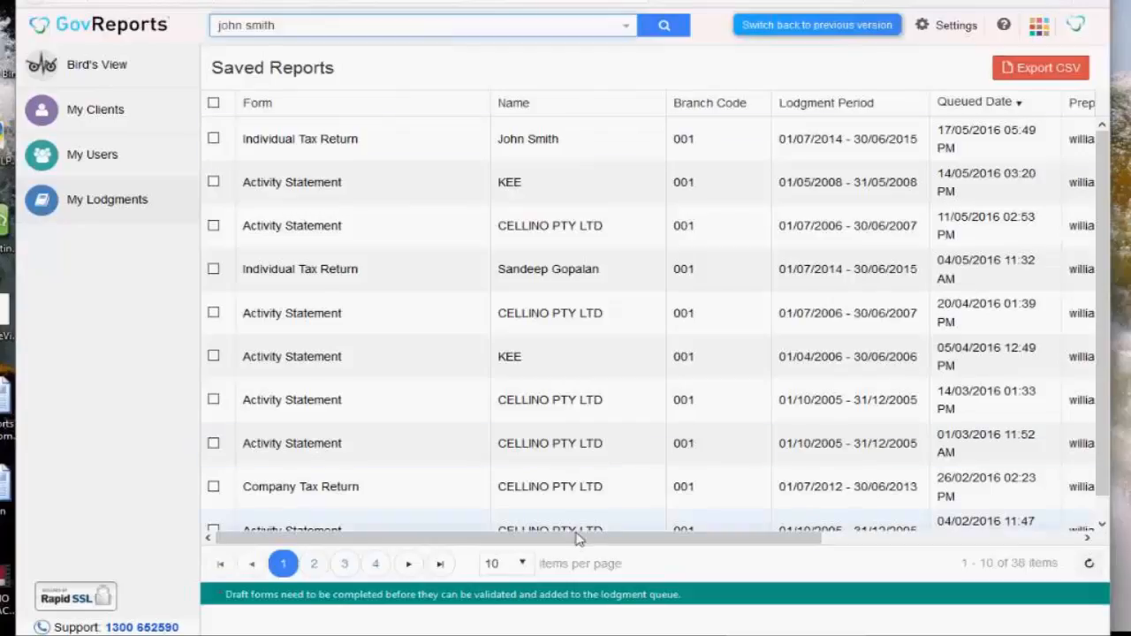
drag(579, 538, 649, 538)
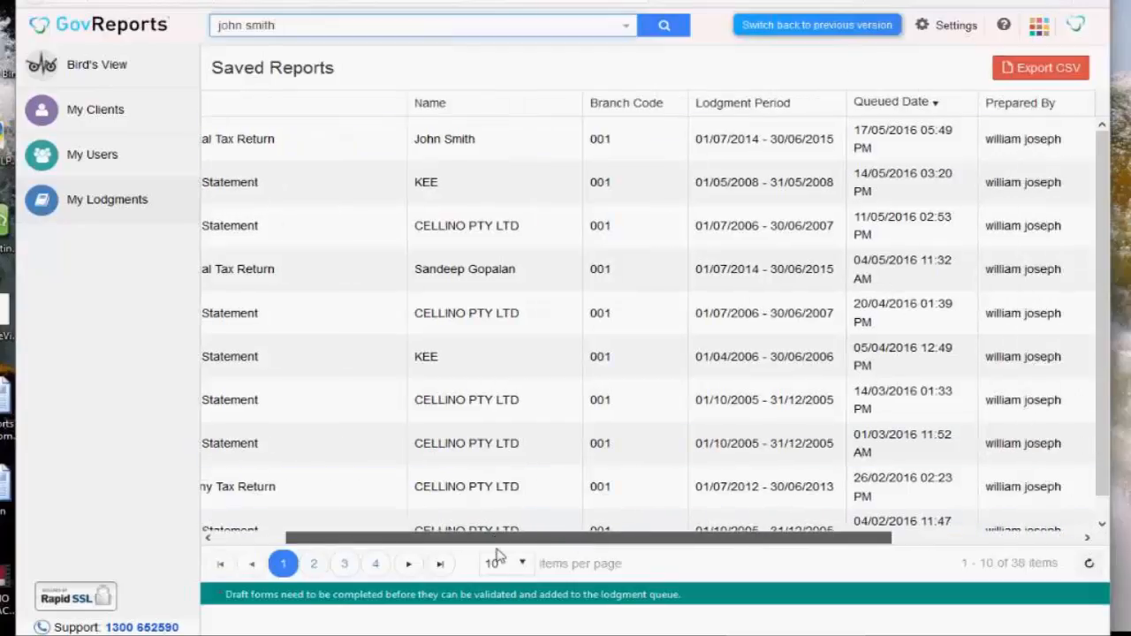
drag(497, 550, 422, 546)
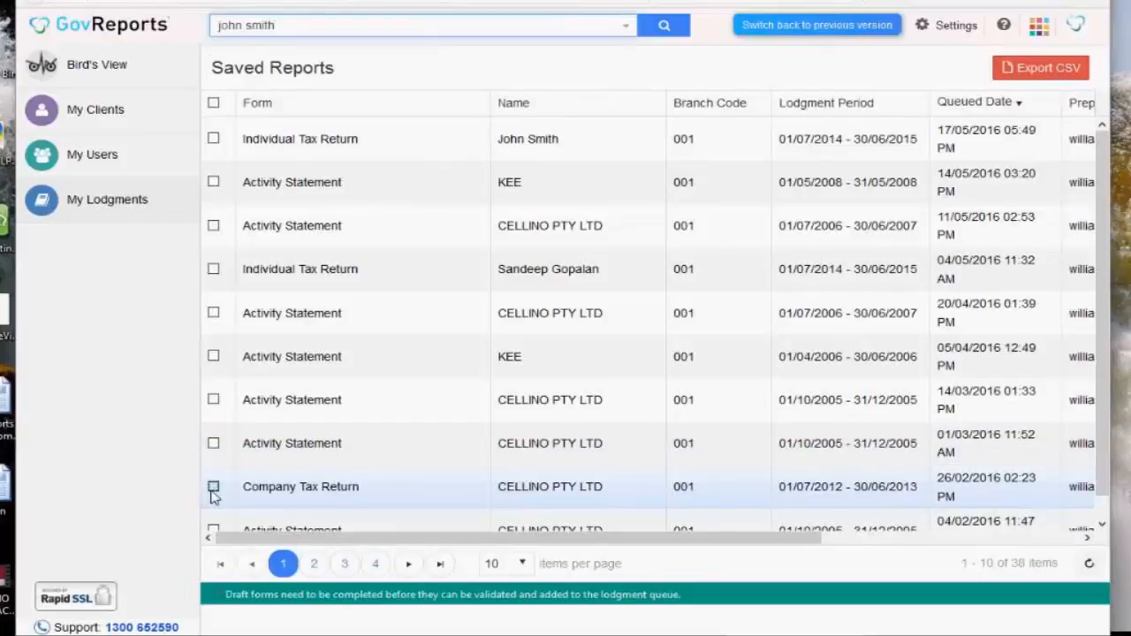
click(213, 487)
click(213, 443)
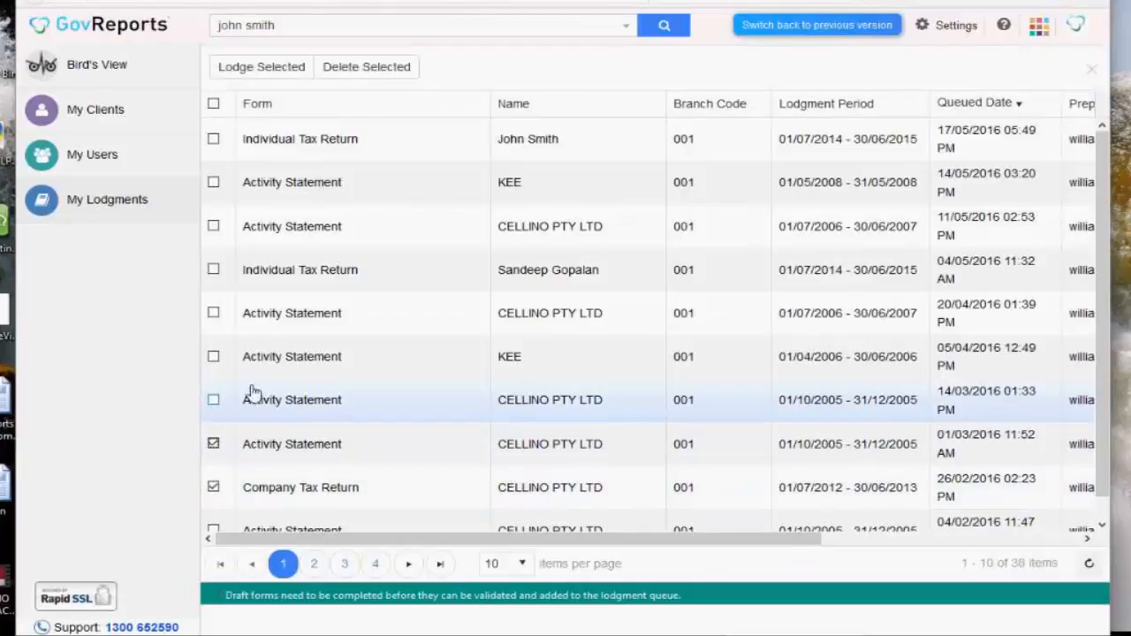
click(214, 445)
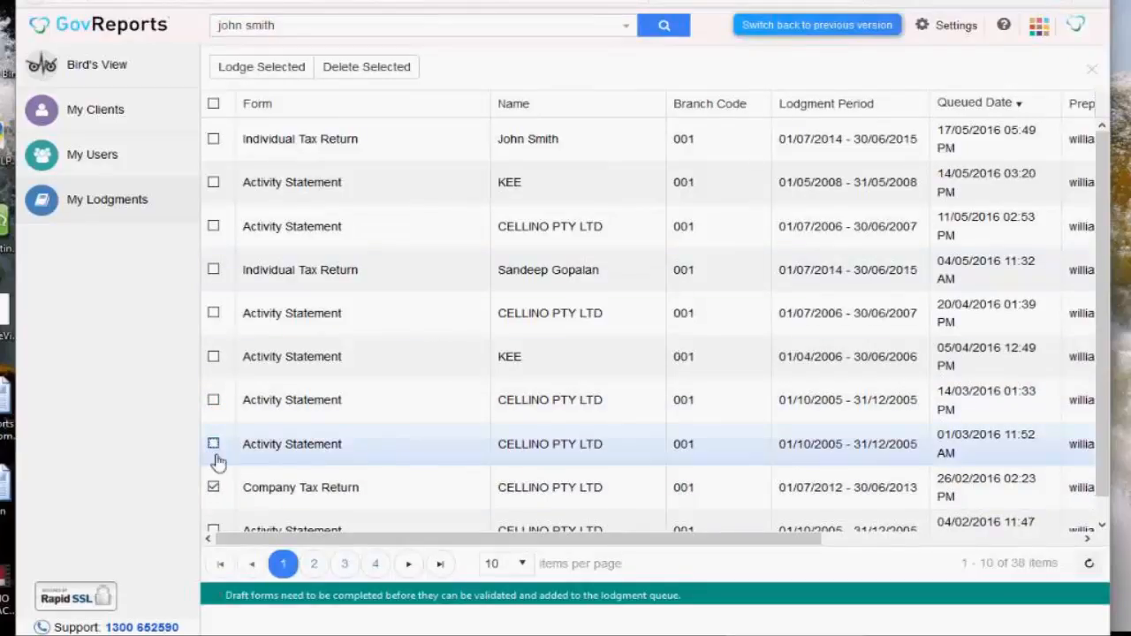
click(214, 489)
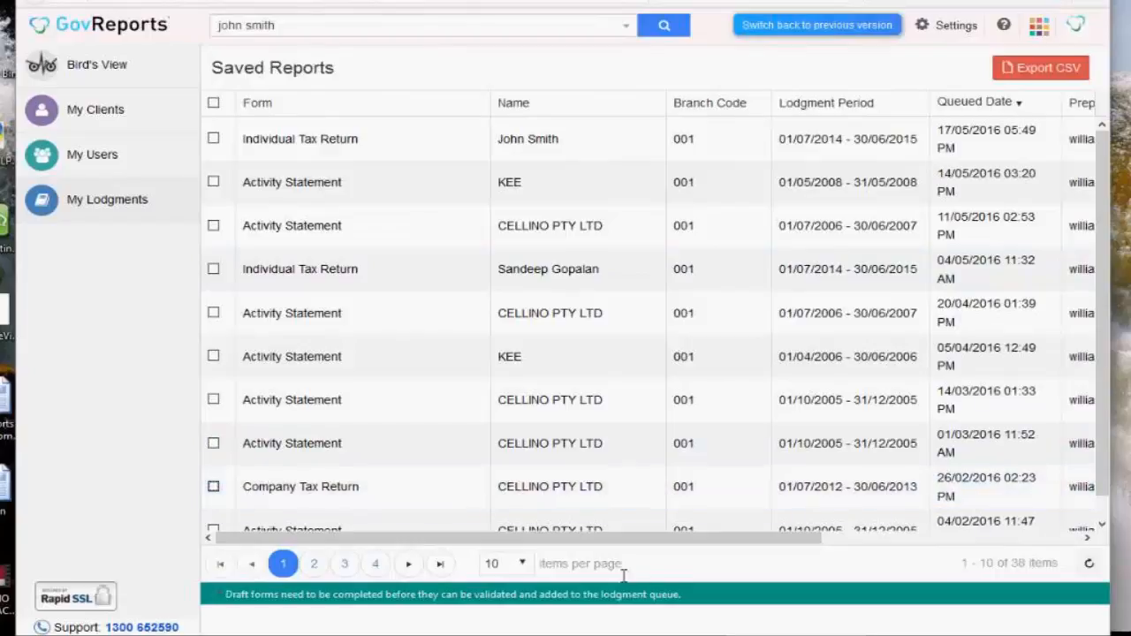
- Return to the dashboard and open Today's Lodgment
click(125, 79)
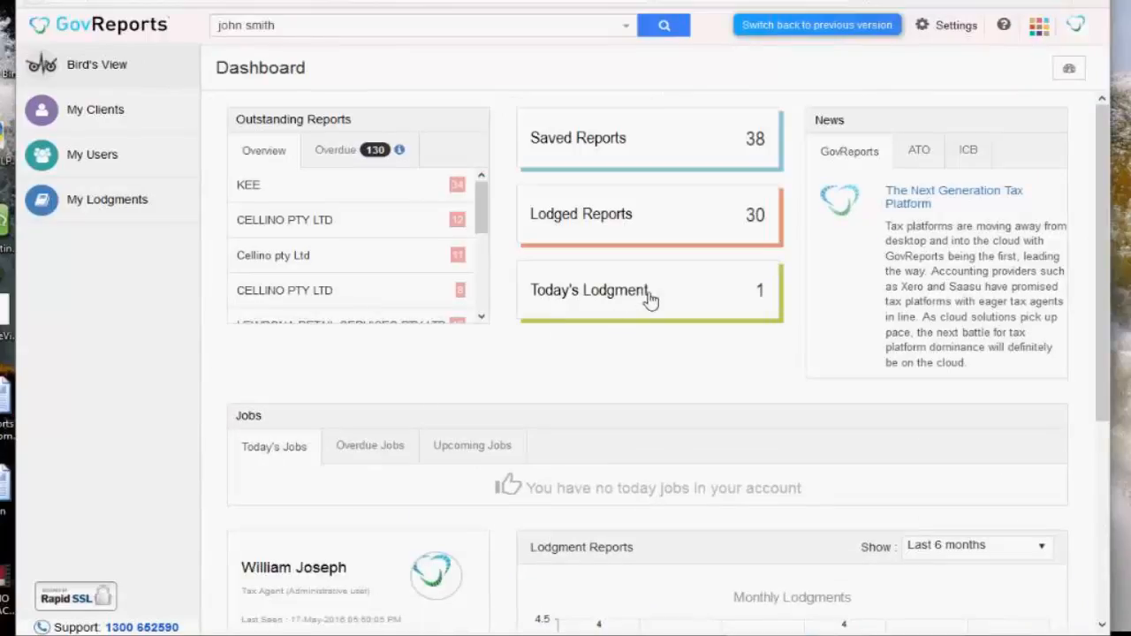
click(648, 293)
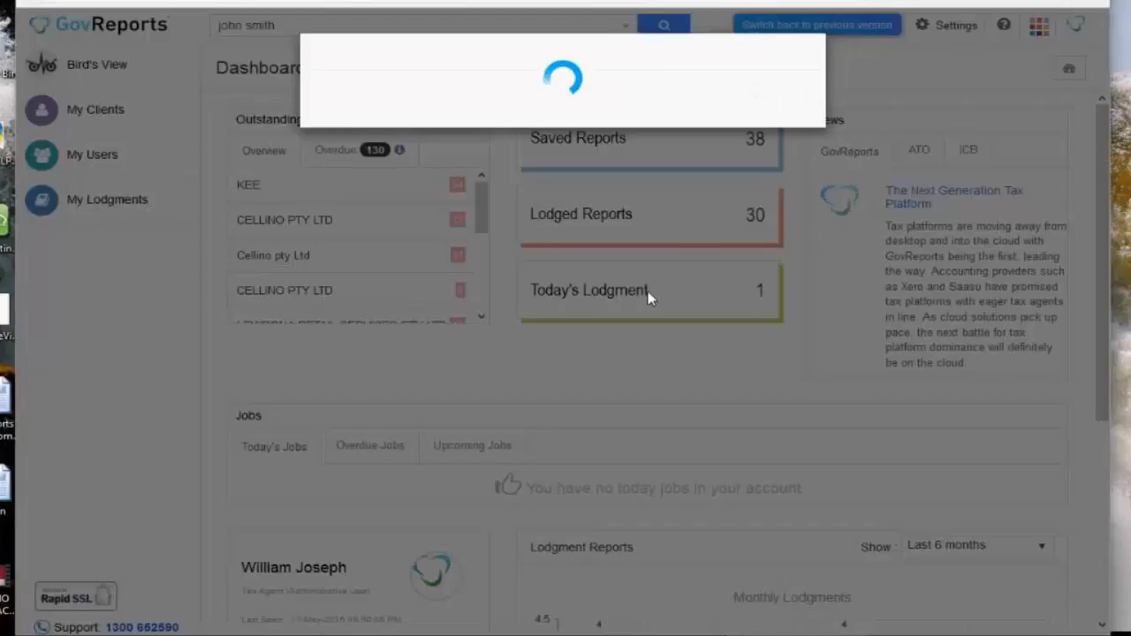